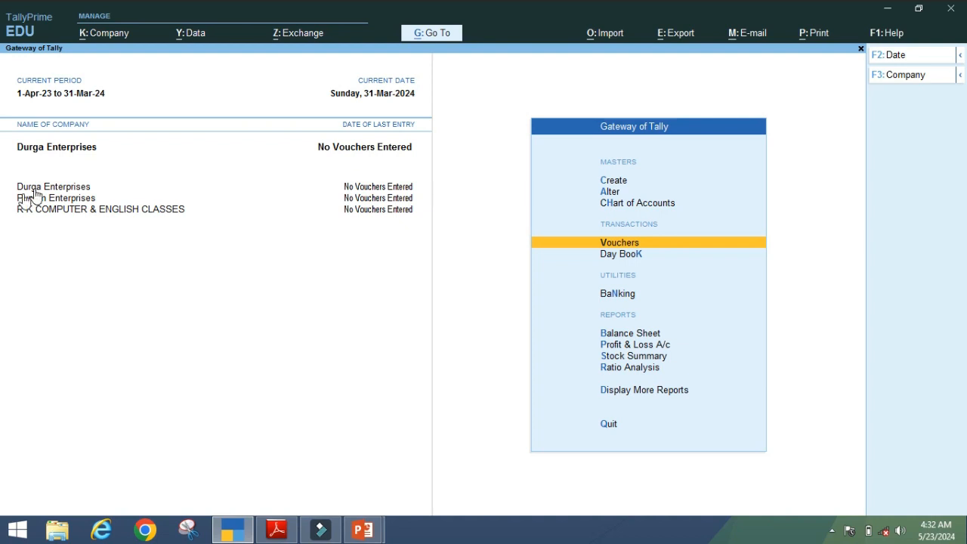
- Select R K COMPUTER & ENGLISH CLASSES as the active company from the list of companies
click(74, 211)
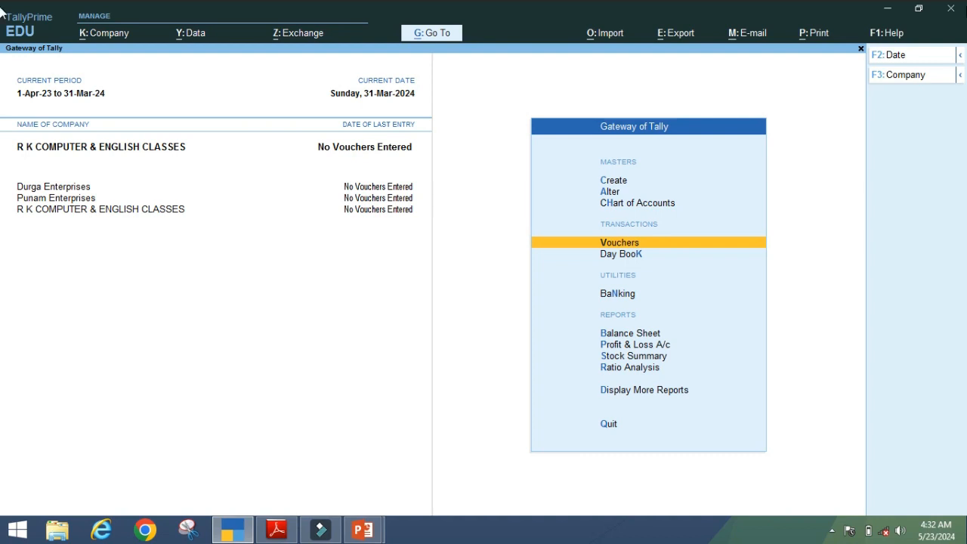
click(926, 77)
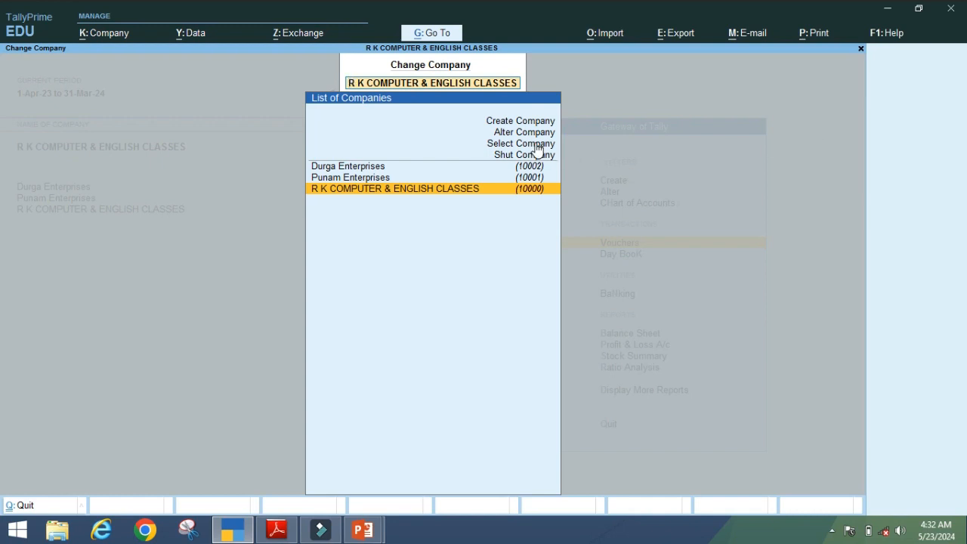
key(Up)
key(Up)
key(Up)
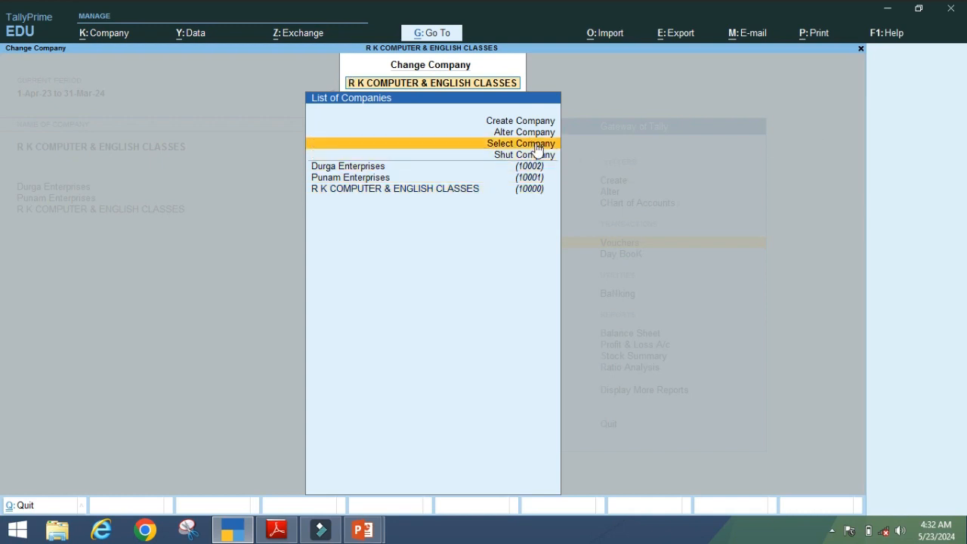
click(535, 143)
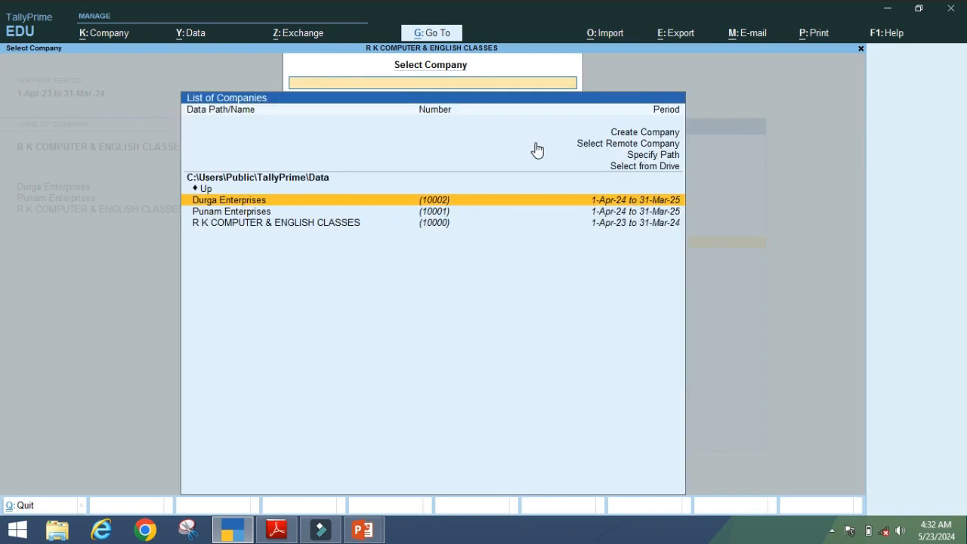
key(Down)
key(Down)
key(Up)
key(Down)
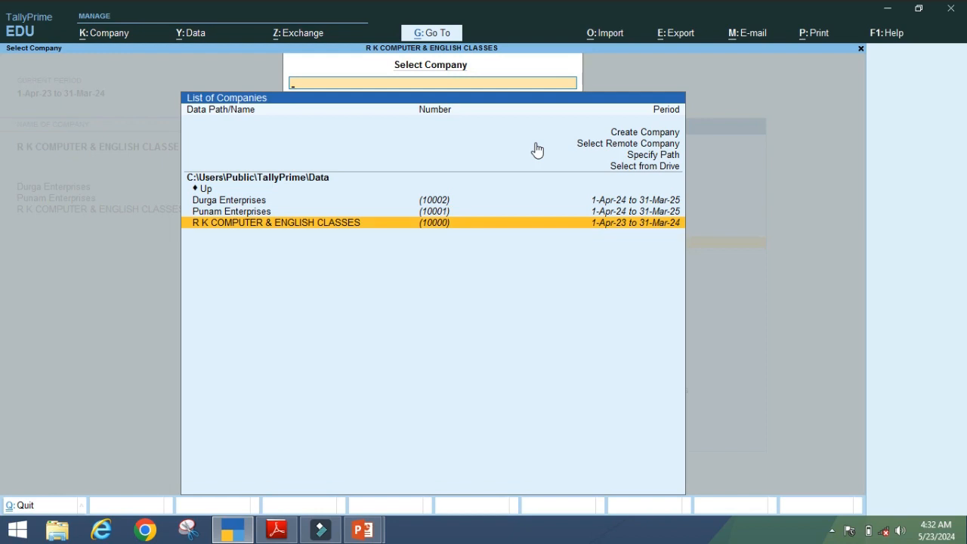
key(Return)
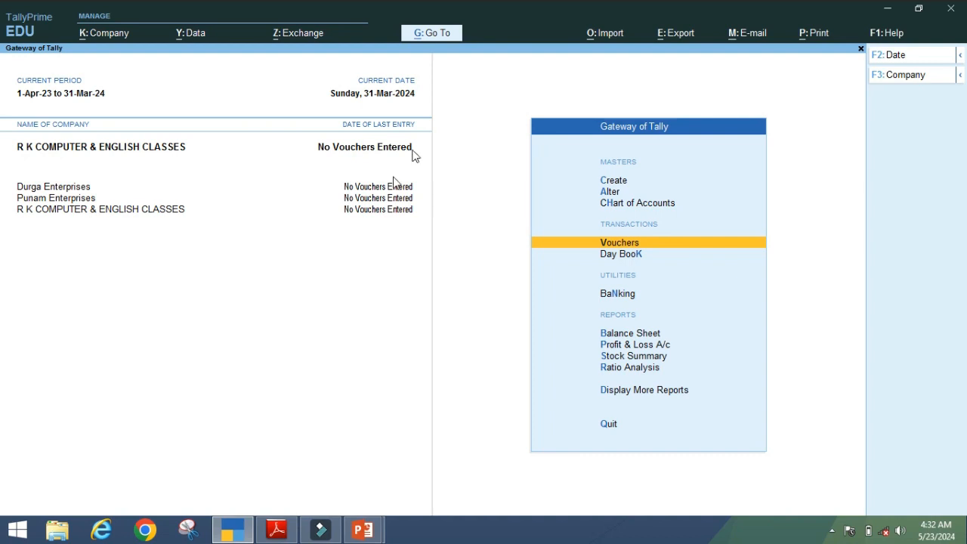
- Open a new Purchase voucher for the active company
click(620, 245)
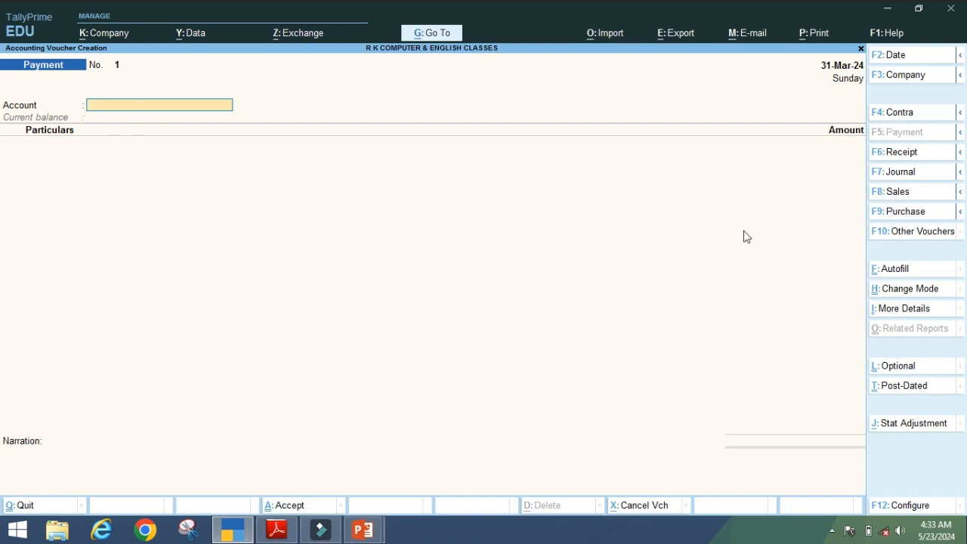
click(887, 217)
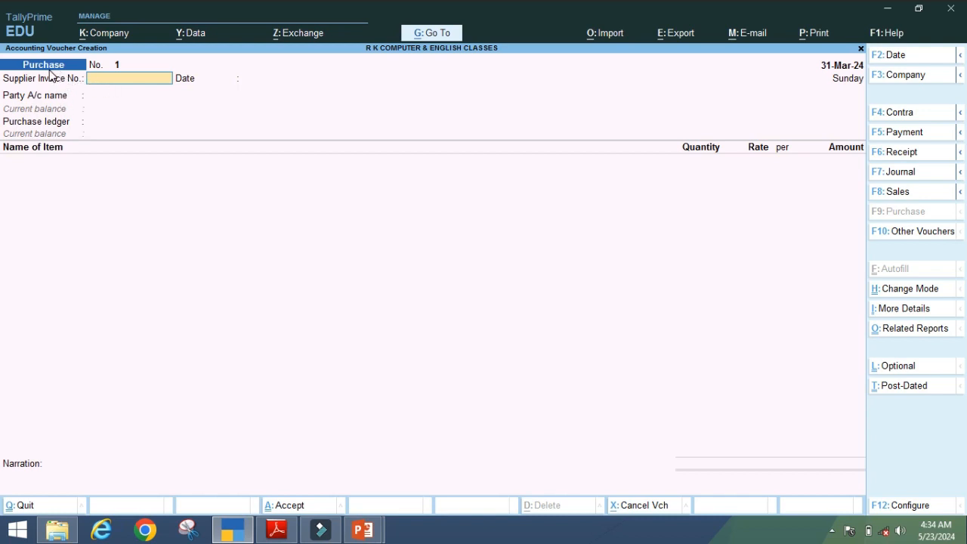
click(97, 65)
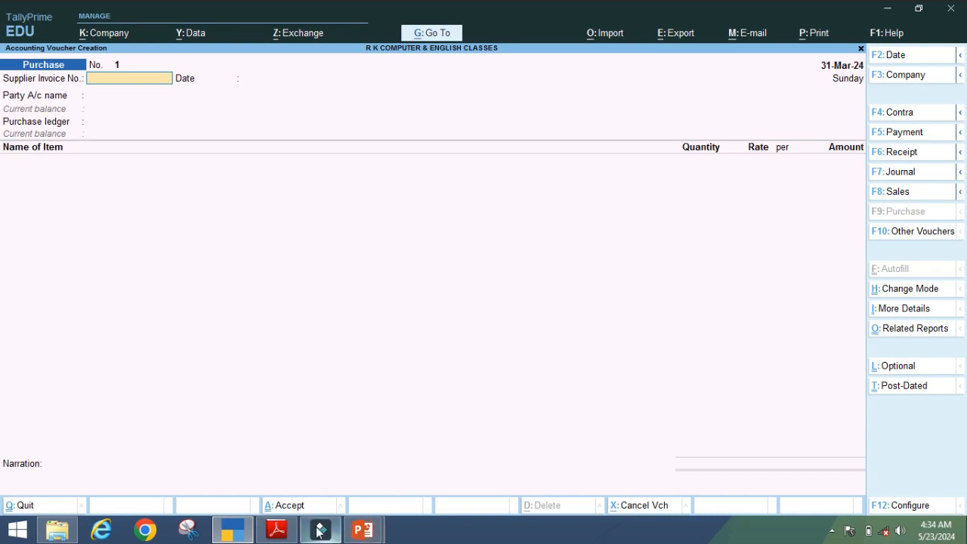
- Switch to the PURCHASE EXEMPTED PRACTICAL PDF in Adobe Reader and view Question No. 1 on page 1 at 125% zoom
click(275, 531)
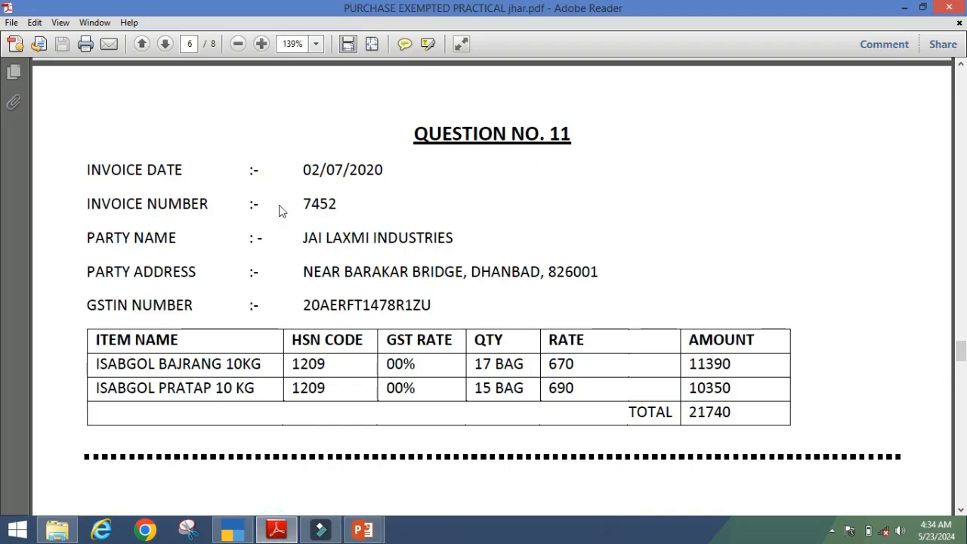
drag(303, 237, 447, 237)
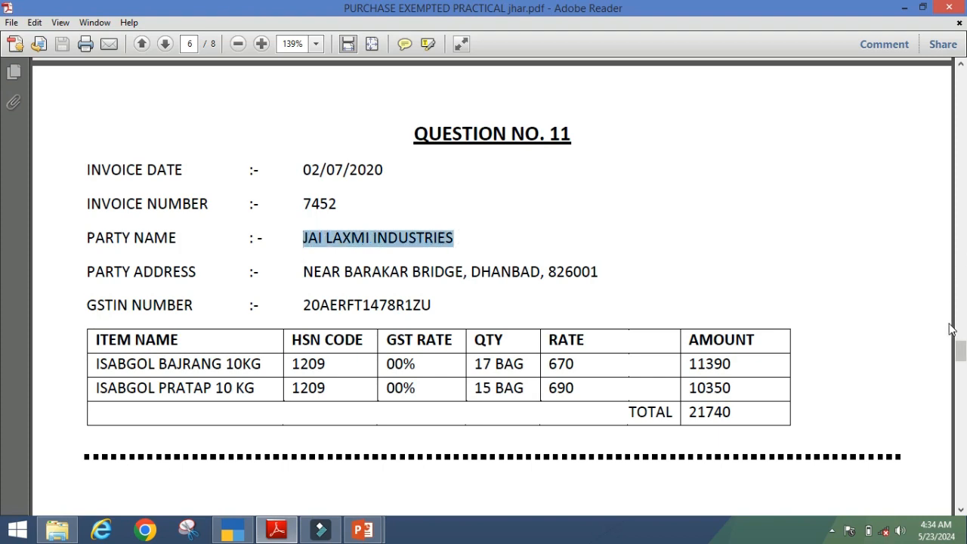
drag(961, 352, 963, 56)
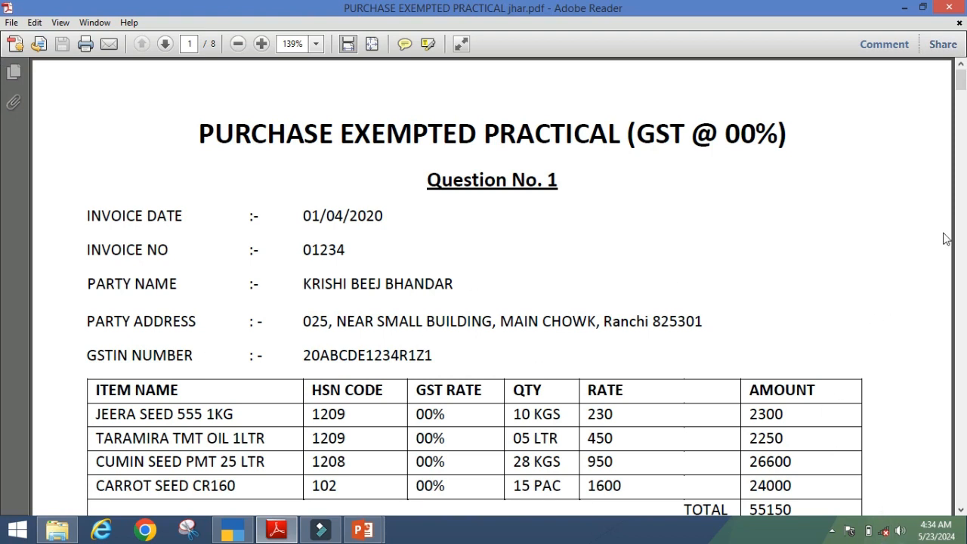
click(238, 43)
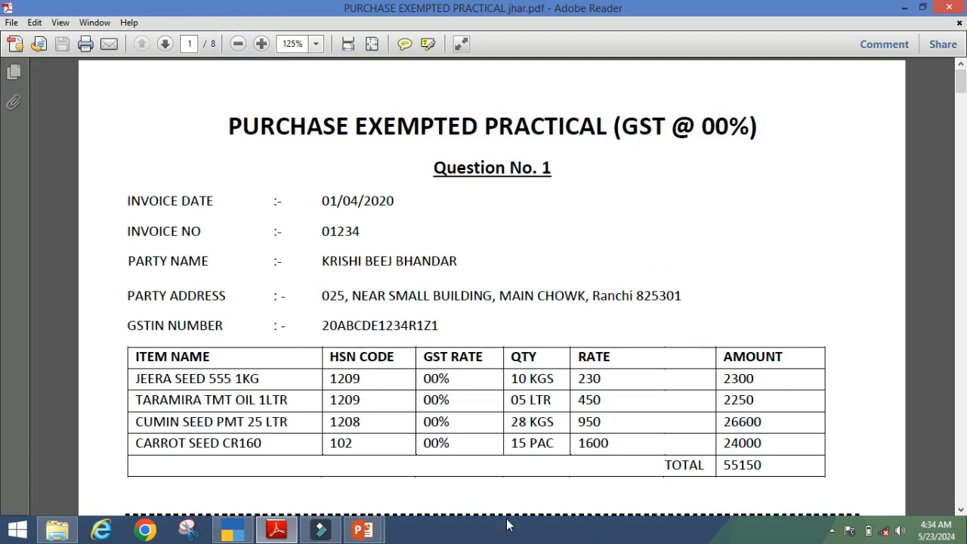
click(321, 529)
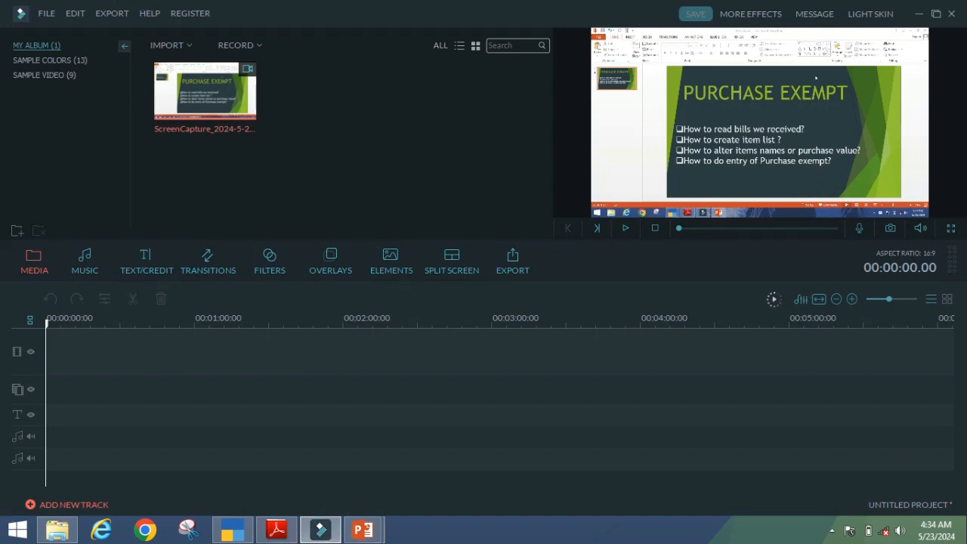
click(232, 529)
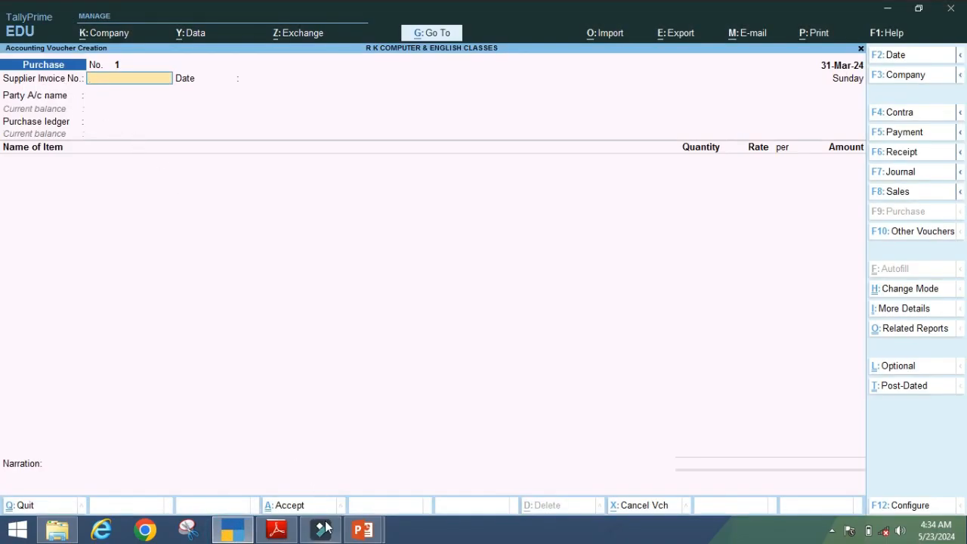
- Look up the invoice number of Question No. 1 in the PDF and enter it as the supplier invoice number in TallyPrime
click(277, 529)
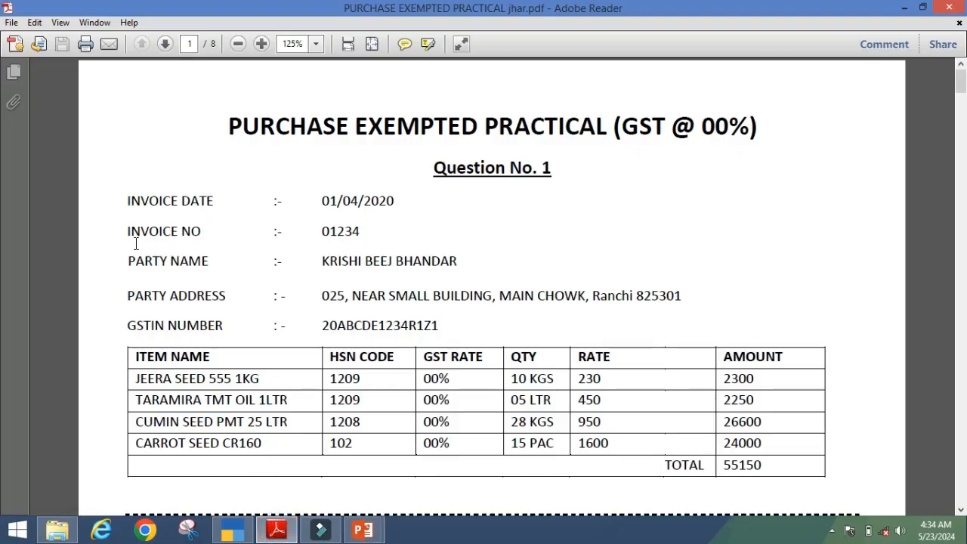
drag(125, 232, 384, 229)
click(361, 231)
double_click(326, 232)
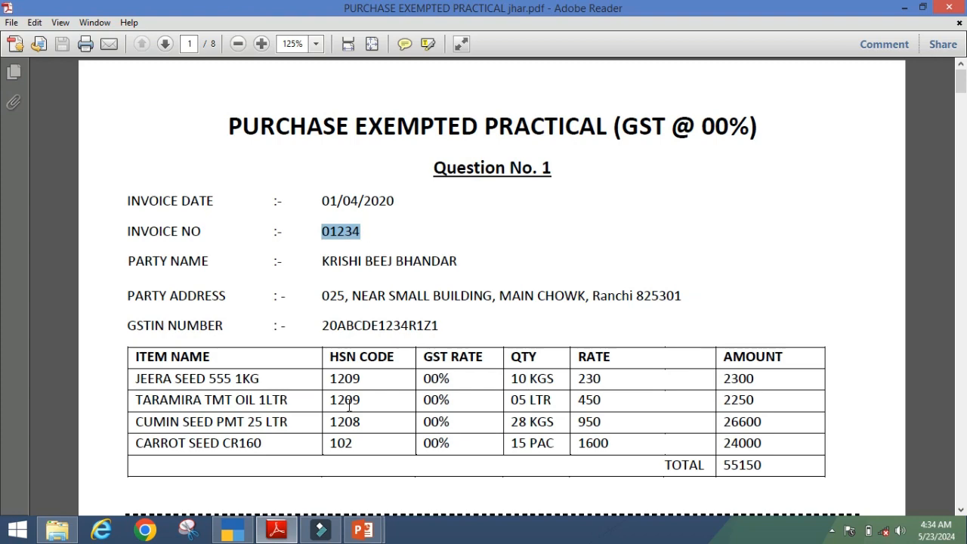
click(233, 529)
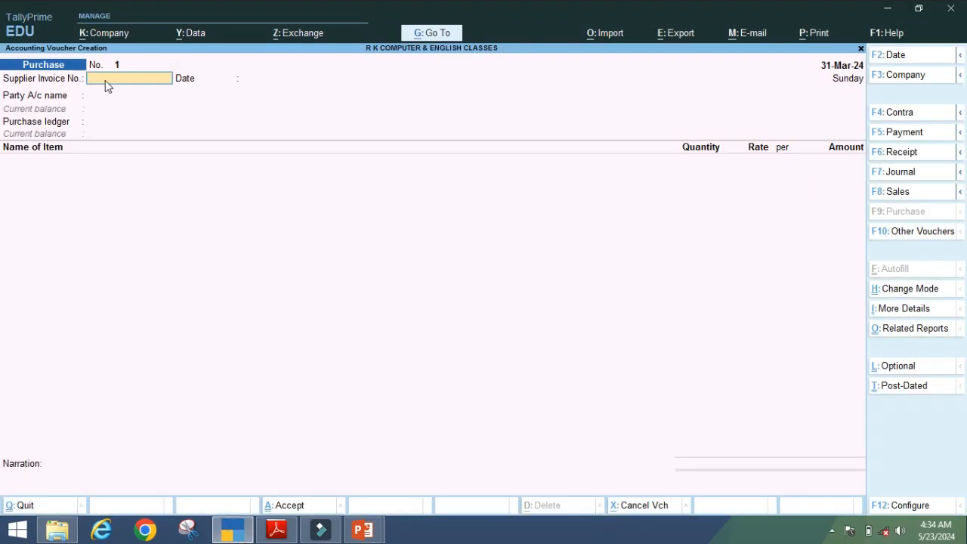
click(105, 80)
text(01234)
key(Return)
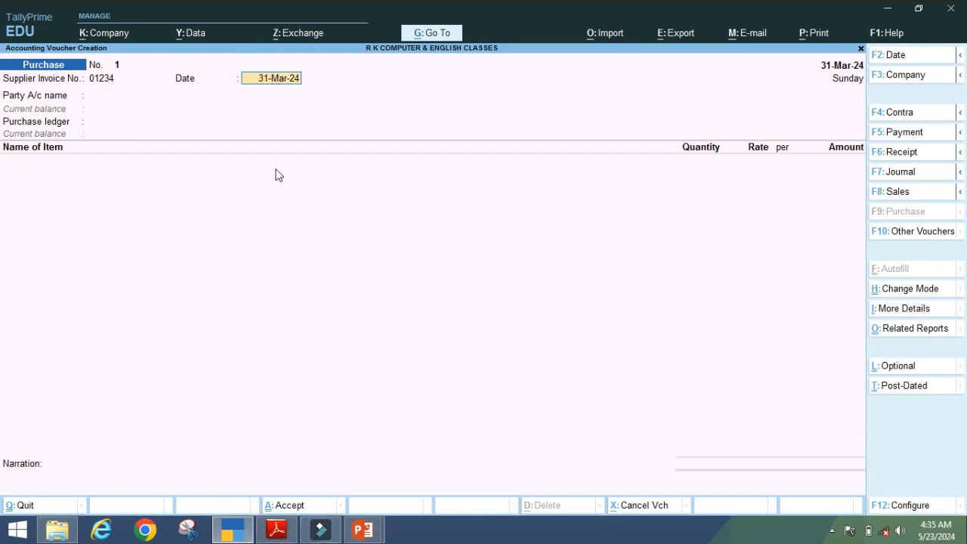
- Check the invoice date in the PDF, and accept 31-Mar-24 as the supplier invoice date in TallyPrime
click(277, 530)
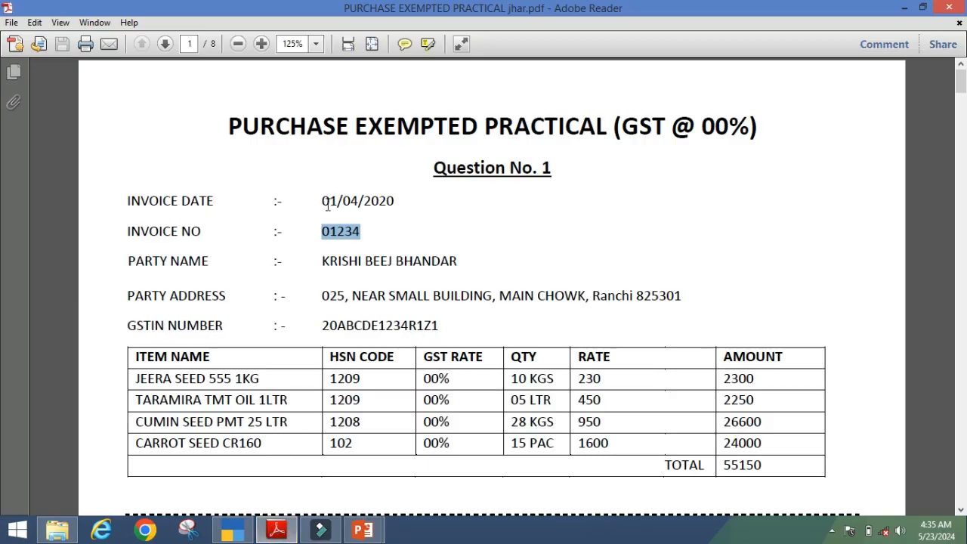
drag(321, 201, 405, 203)
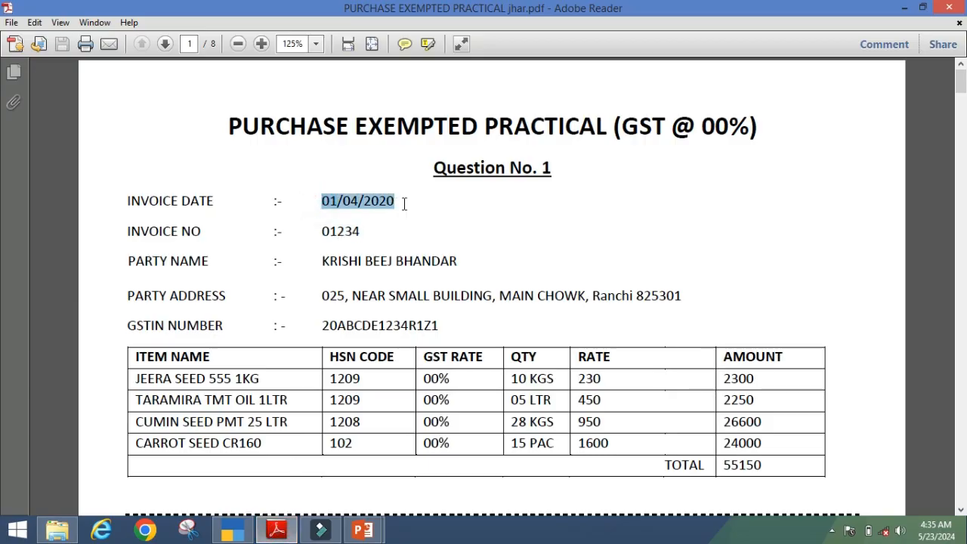
click(380, 201)
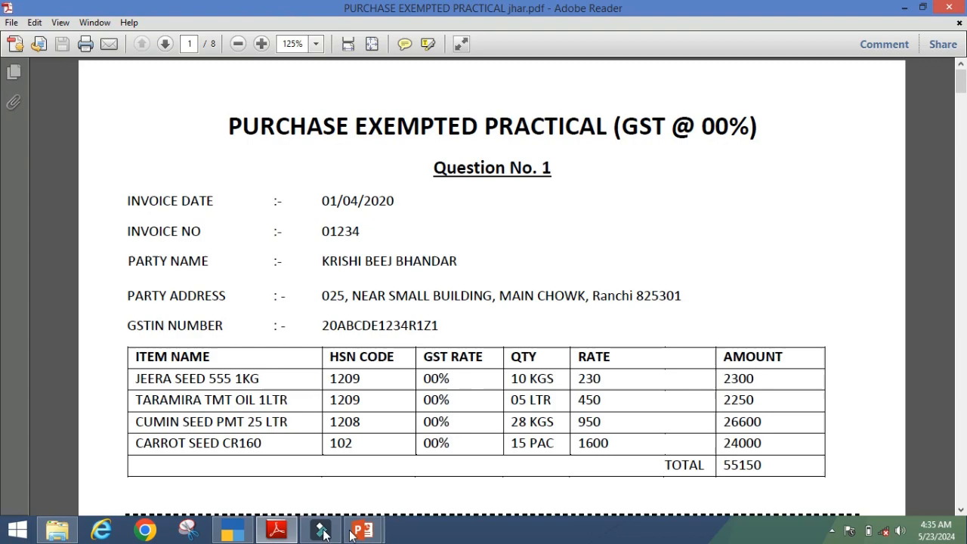
click(232, 530)
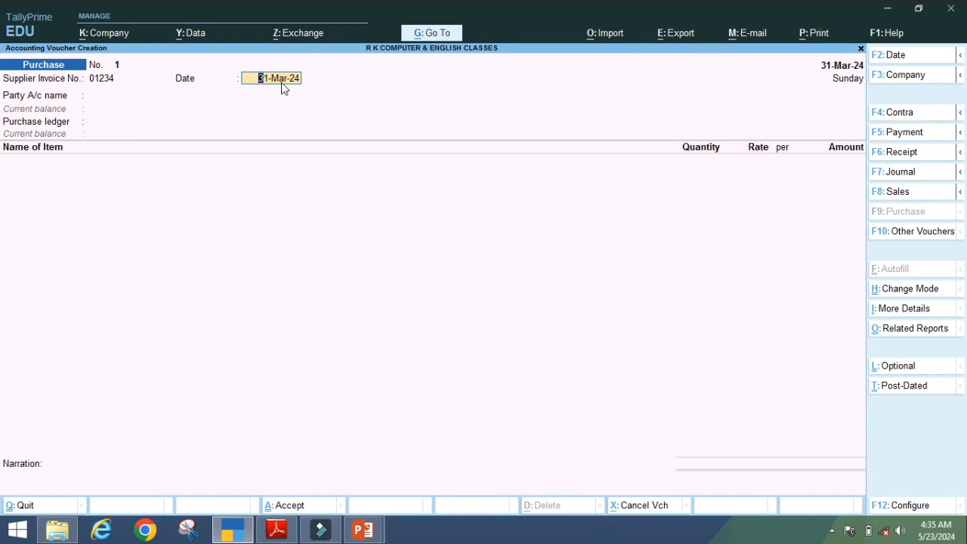
key(Return)
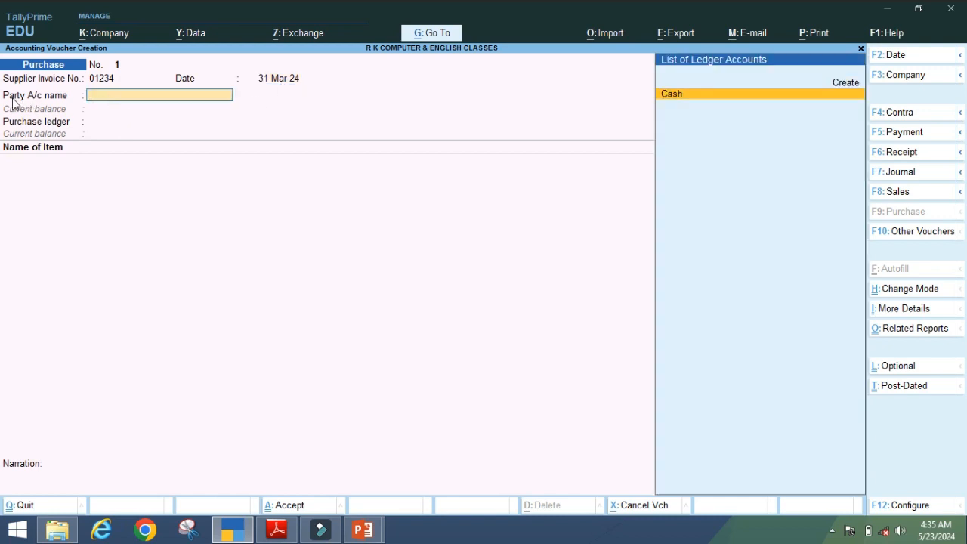
- Look up the party name in the PDF and start a new party ledger named Krishi Beej Bhandar in TallyPrime, without an alias
click(280, 531)
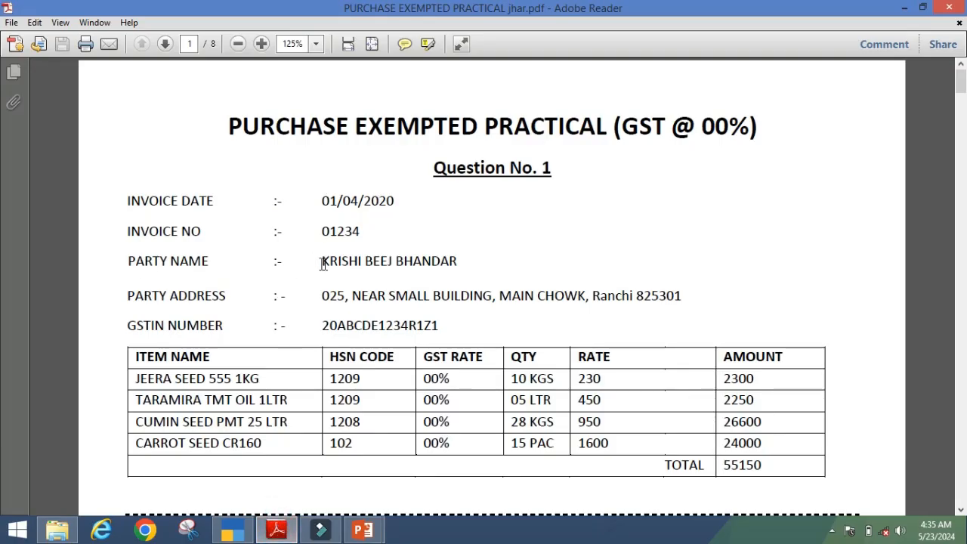
drag(317, 261, 489, 256)
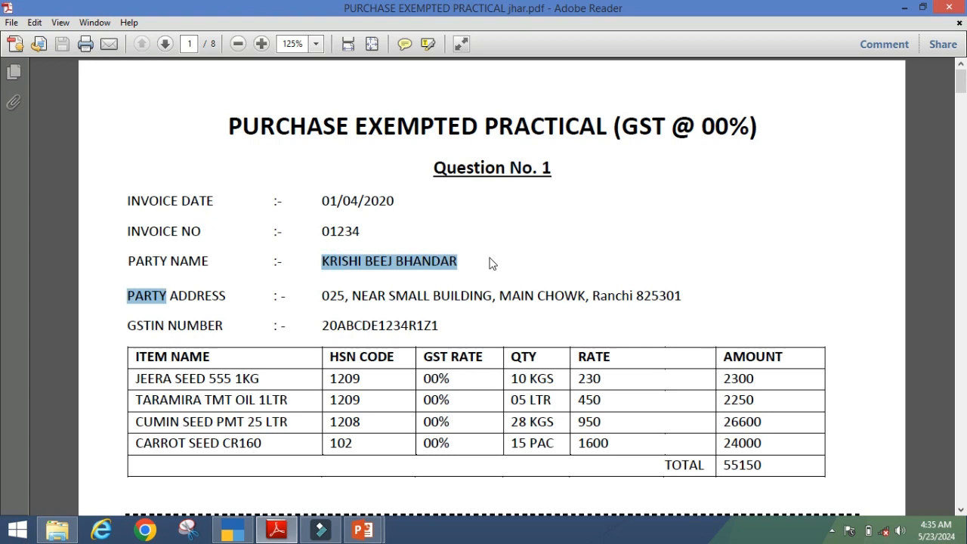
click(461, 263)
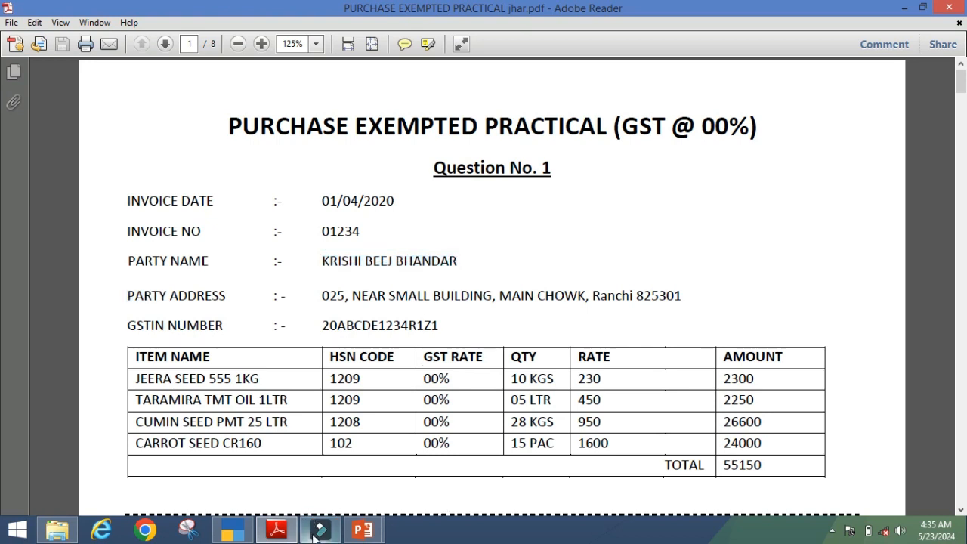
click(232, 530)
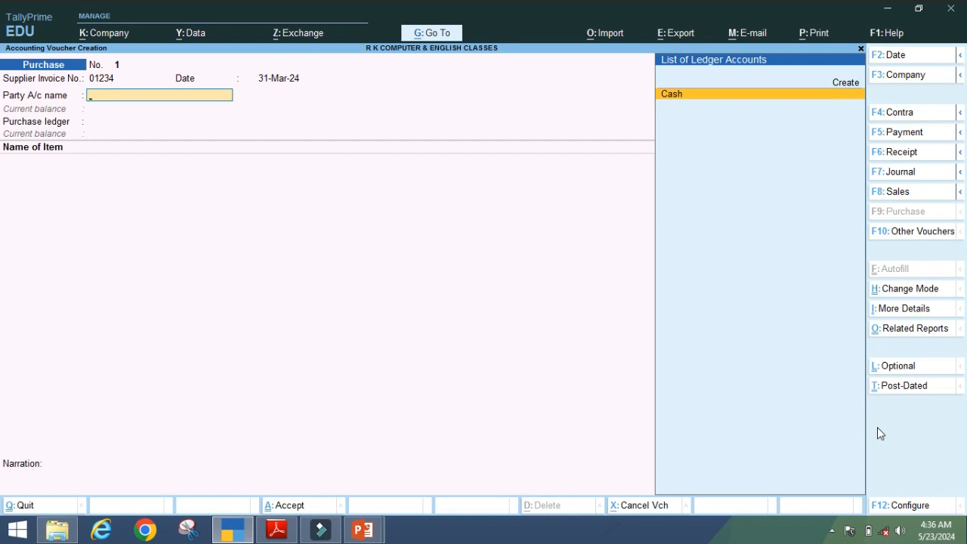
key(alt+c)
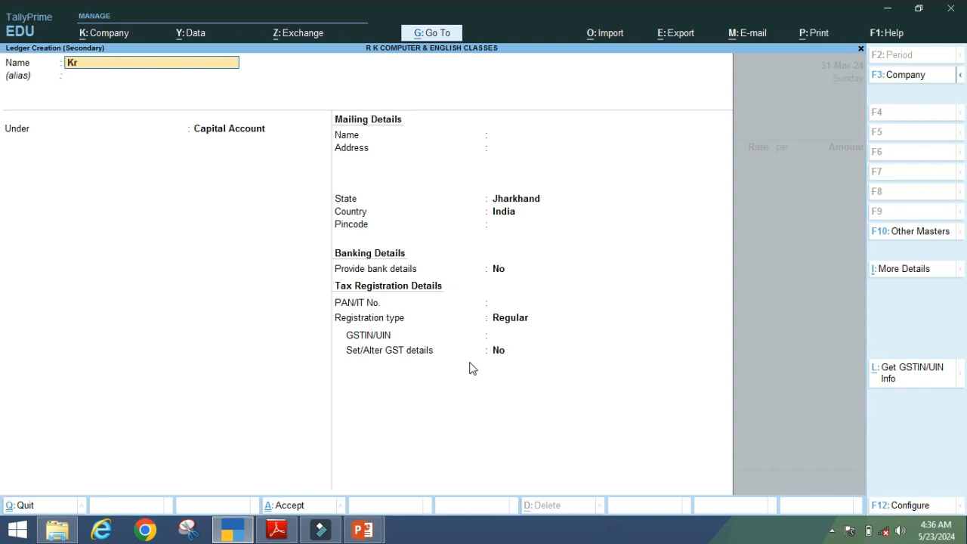
text(Bhandar)
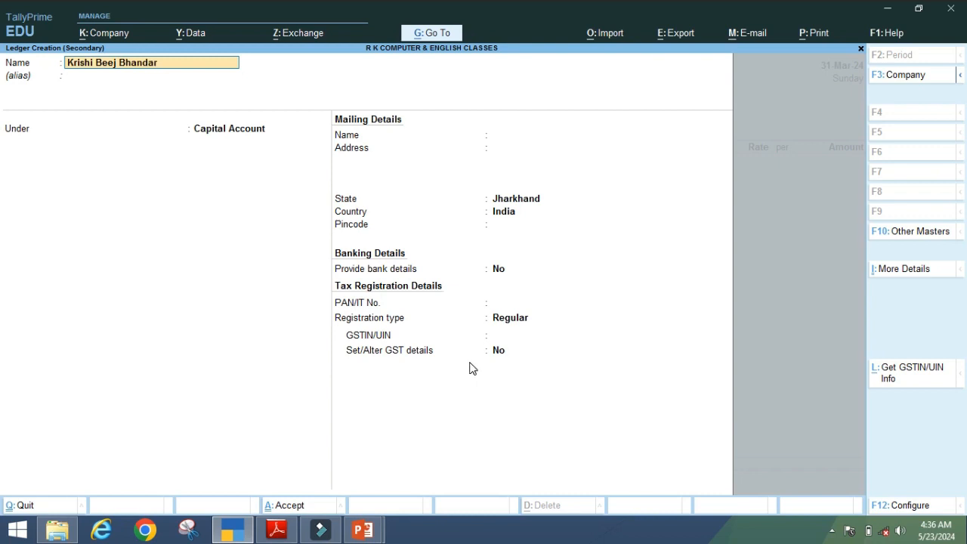
key(Return)
key(Return)
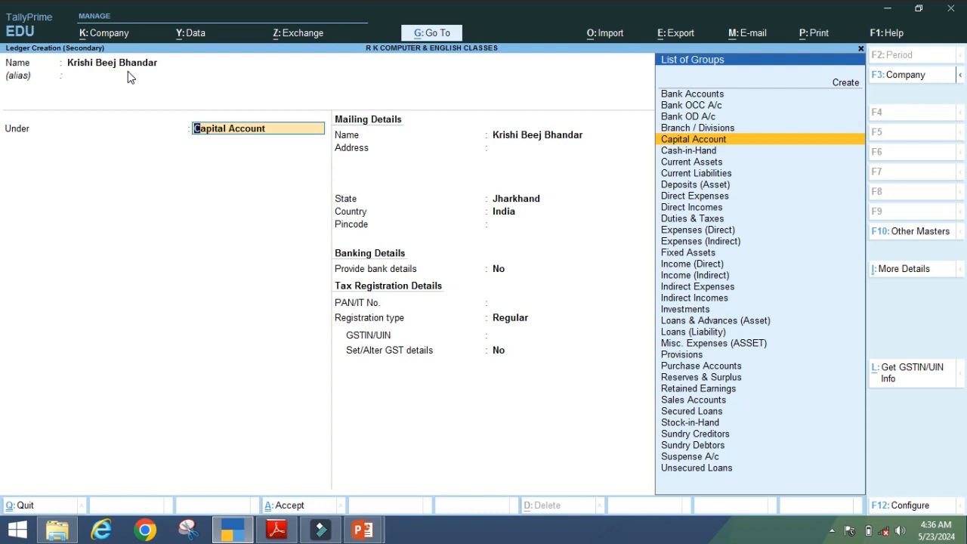
- Place the ledger under Sundry Creditors, keeping bill-by-bill balances at Yes, the credit days check at No, and the default mailing name
text(S)
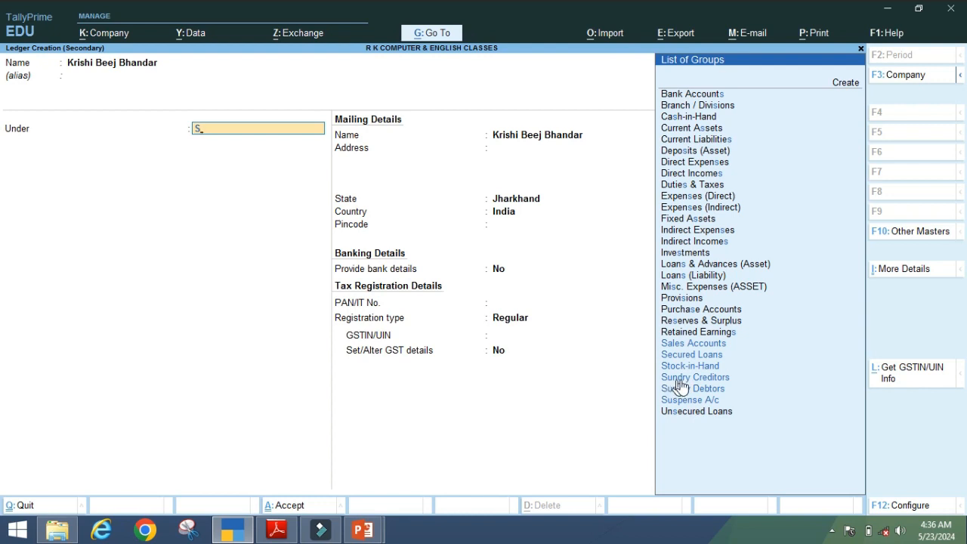
click(697, 380)
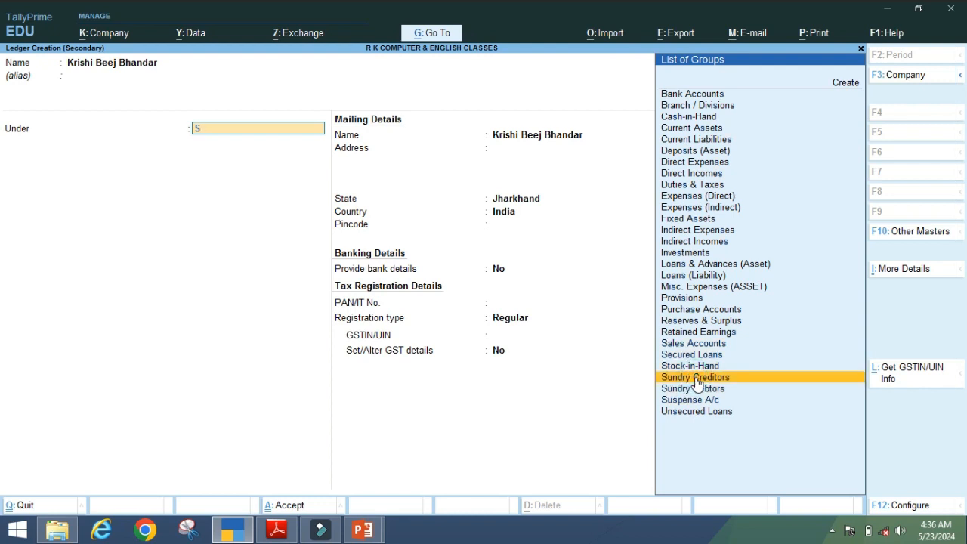
click(697, 382)
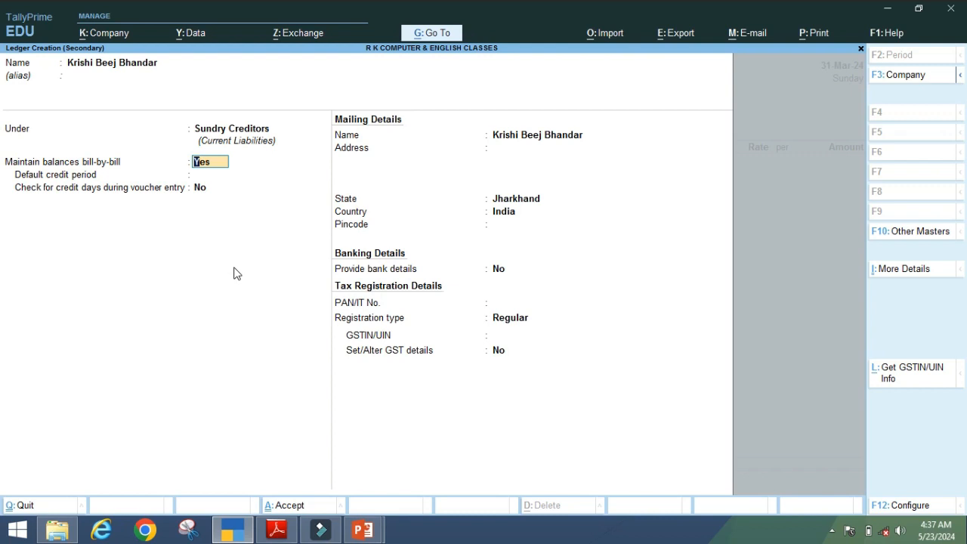
key(Return)
key(Return)
key(Return)
key(Return)
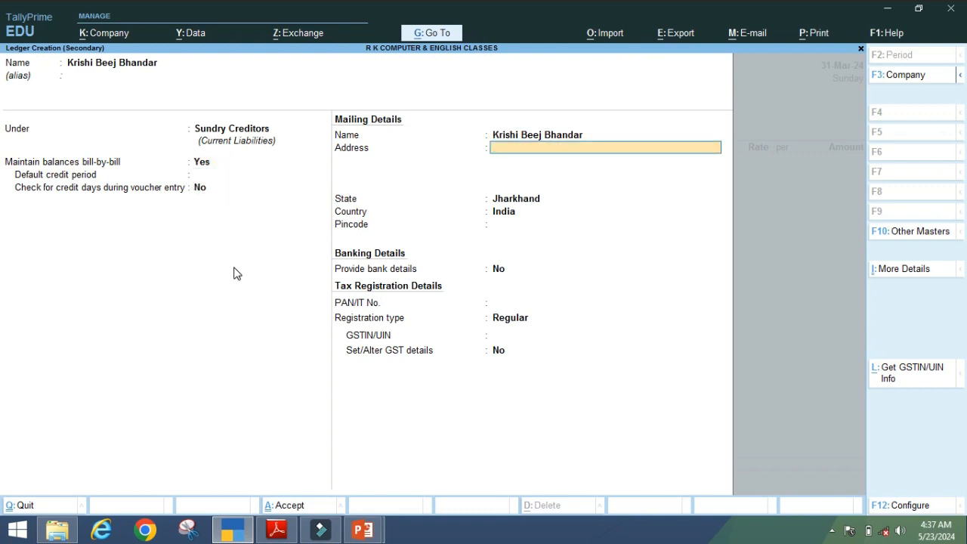
- Look up the party address in the PDF and enter its first part as the first mailing address line of the ledger in TallyPrime
click(277, 530)
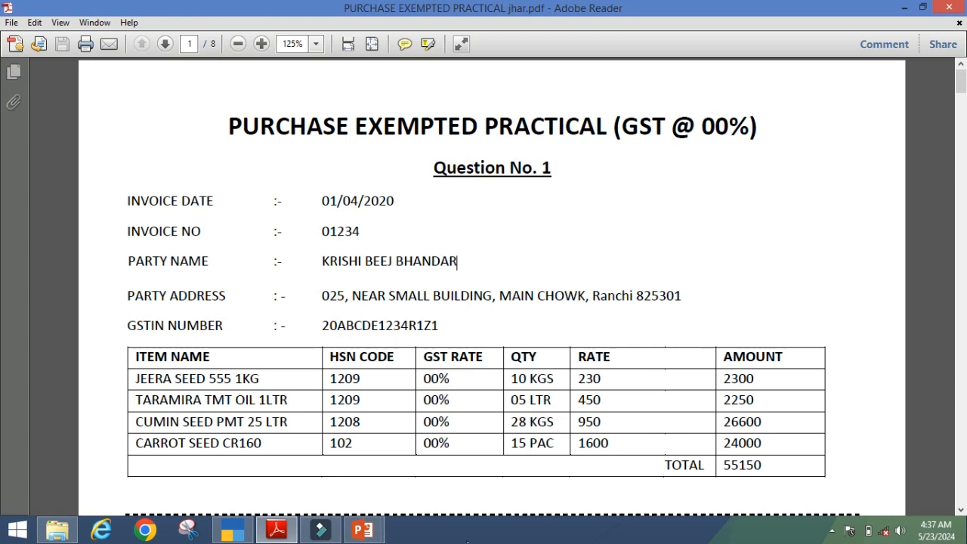
click(233, 530)
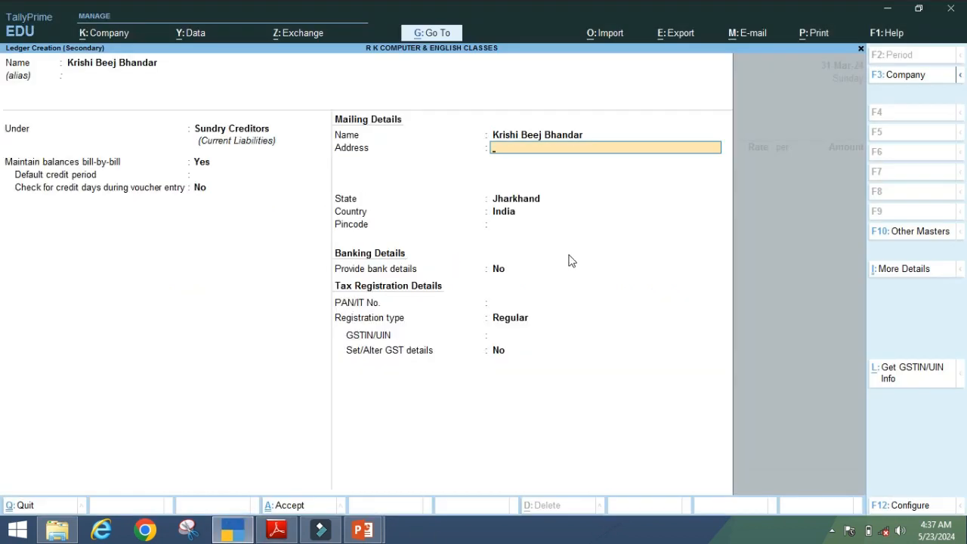
text(025, N)
text(ear Small Building)
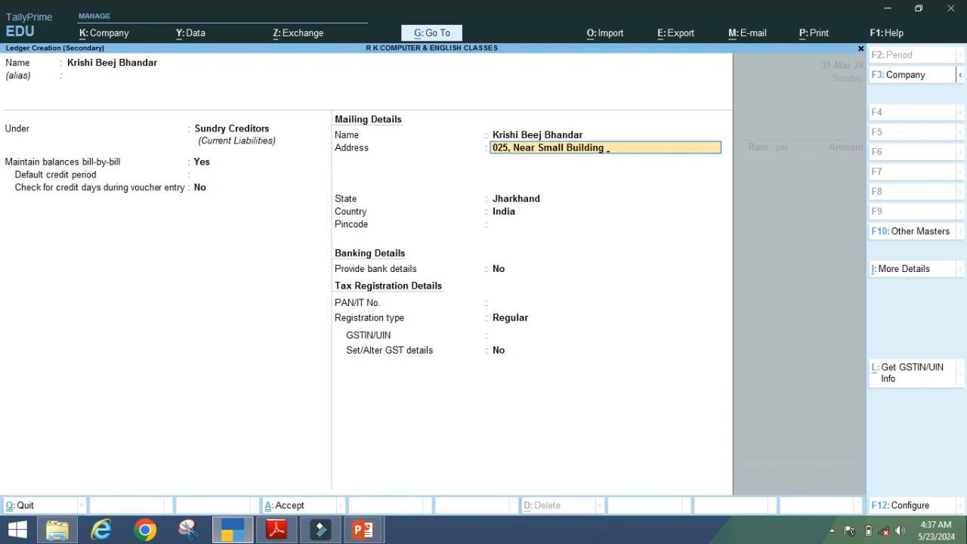
click(277, 529)
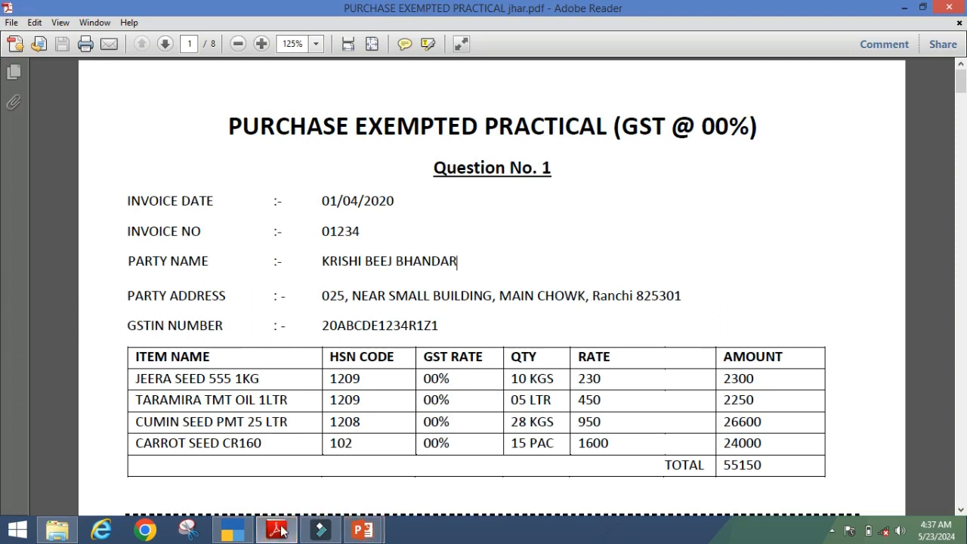
click(232, 529)
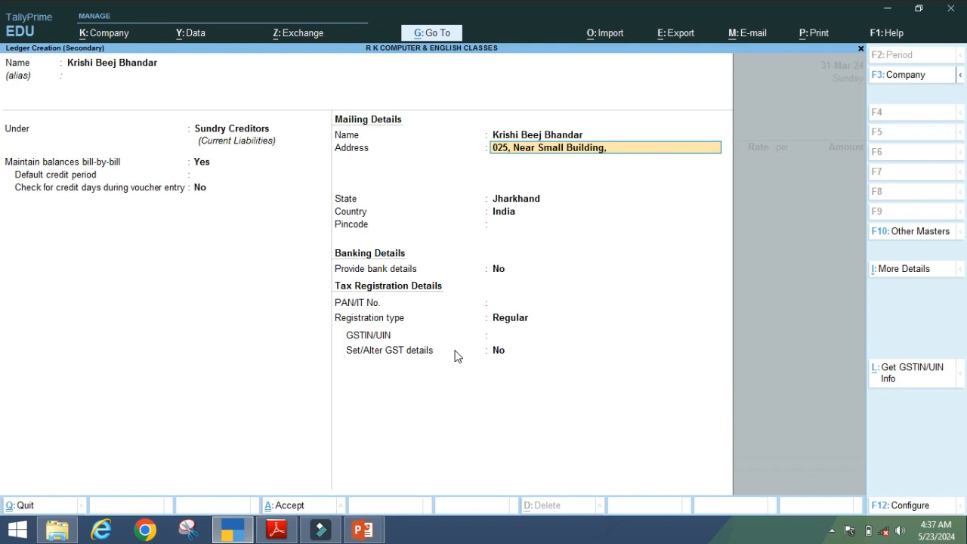
key(Return)
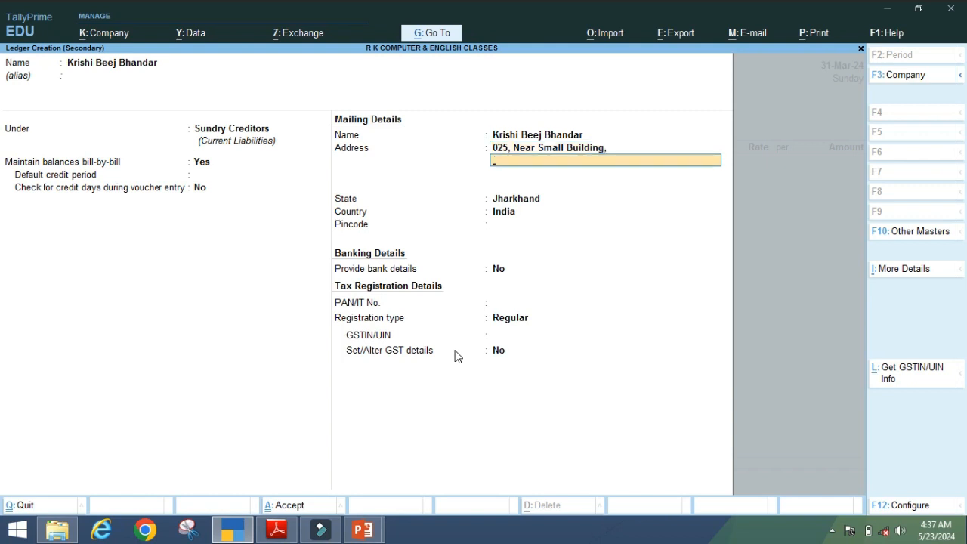
- Fill the second mailing address line with the party's locality and city, checking the address in the PDF
text(Near Main Chowk)
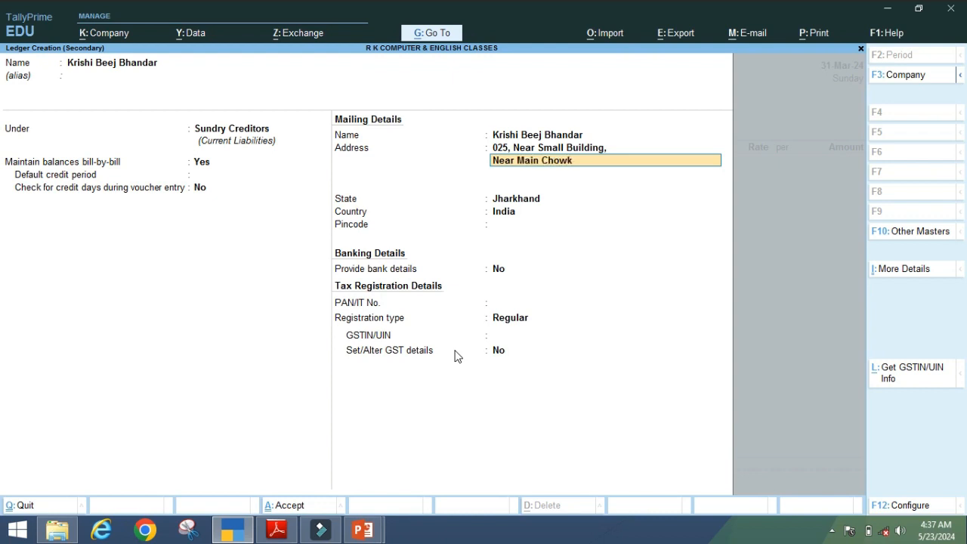
text(, Ranchi)
click(278, 530)
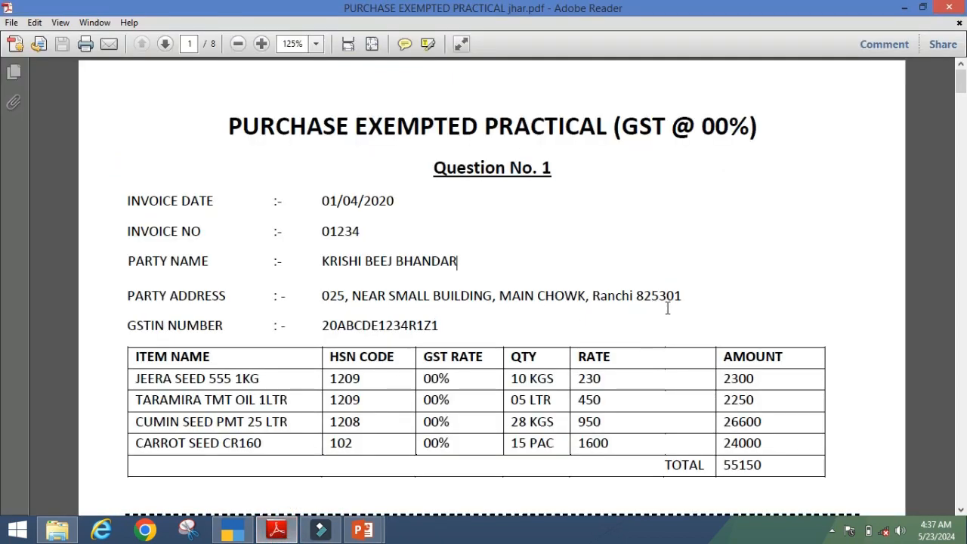
click(232, 530)
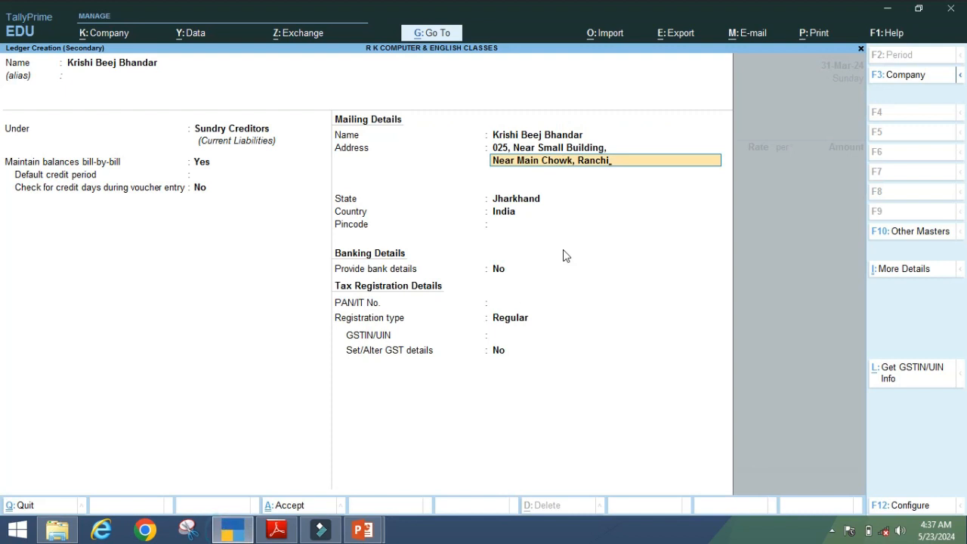
key(Return)
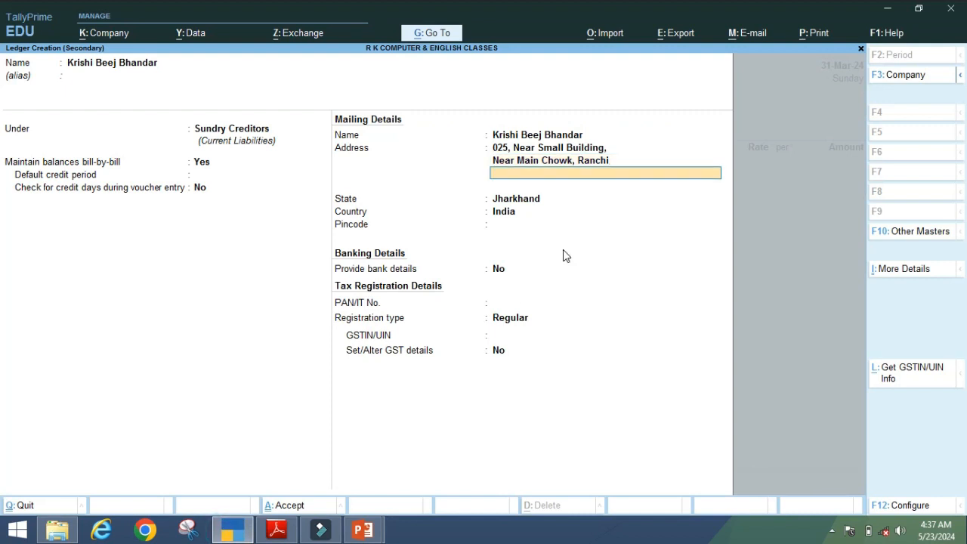
- Enter the party's postal code as the third address line after checking the PDF, and keep state Jharkhand and country India
text(8253)
text(30)
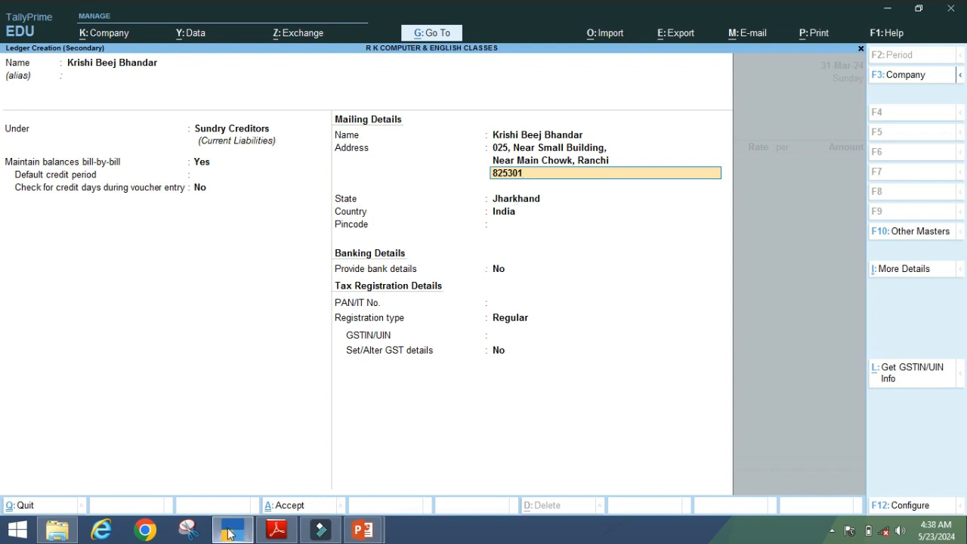
click(277, 532)
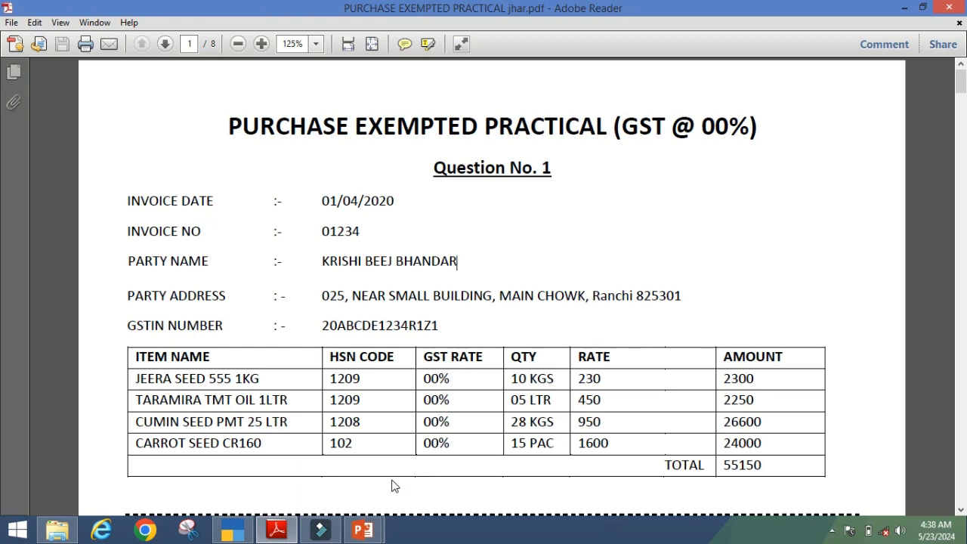
click(232, 532)
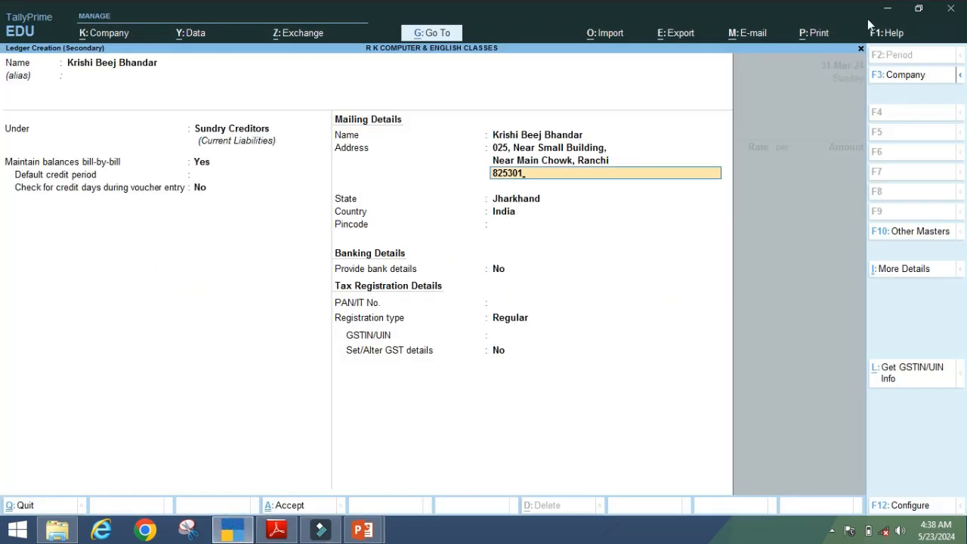
key(Return)
key(Return)
key(Return)
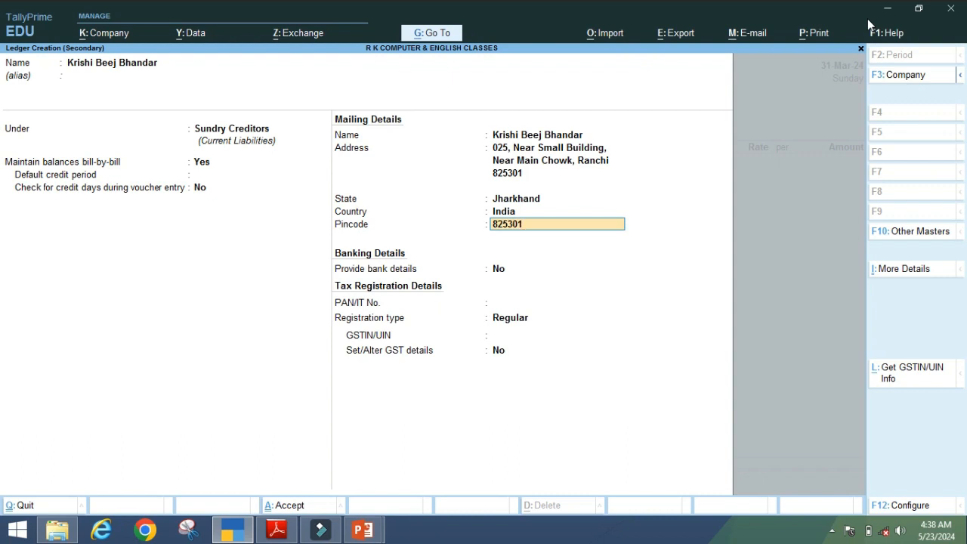
- Accept the pincode, keep bank details at No, leave the PAN blank, and keep the registration type Regular
key(Return)
key(Return)
key(Return)
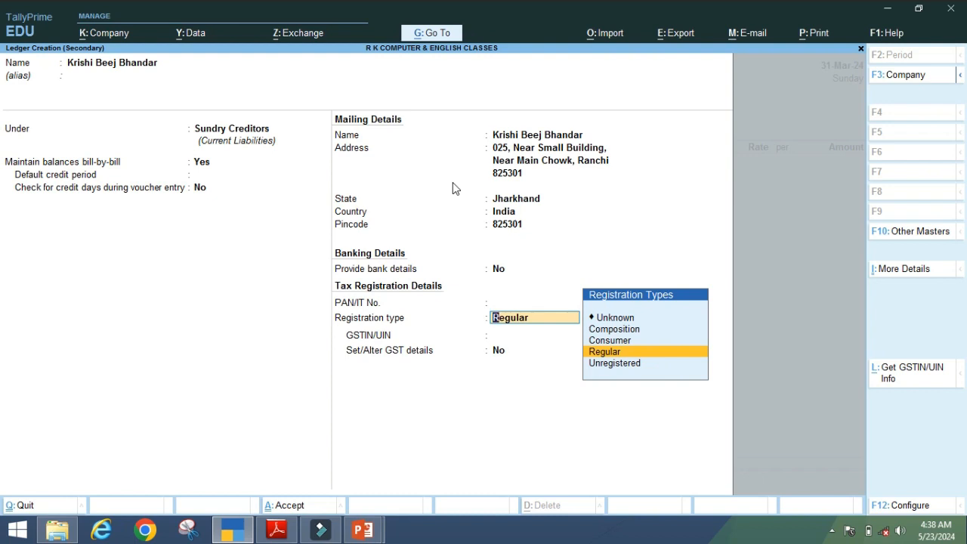
key(Return)
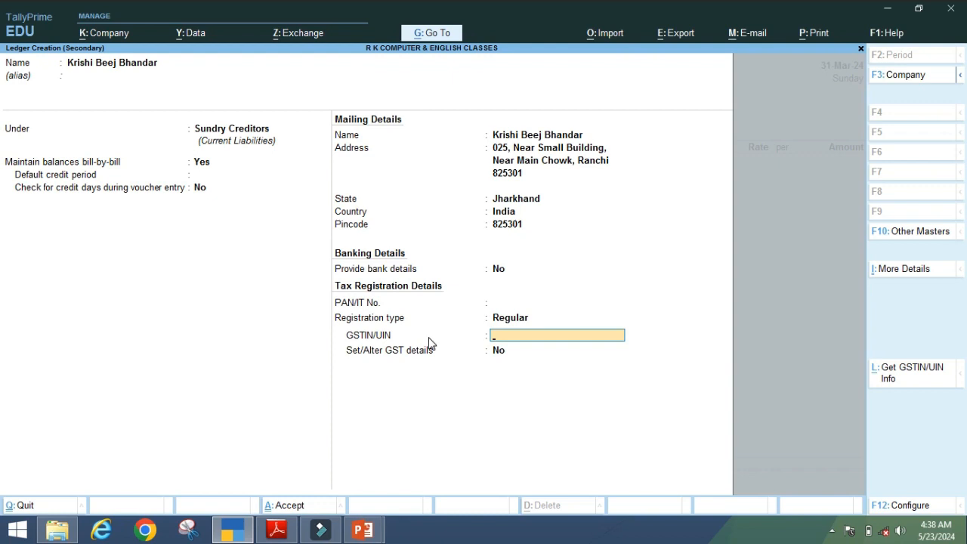
- Look up the party's GSTIN number in the PDF and enter it as the ledger's GSTIN/UIN in TallyPrime
click(282, 533)
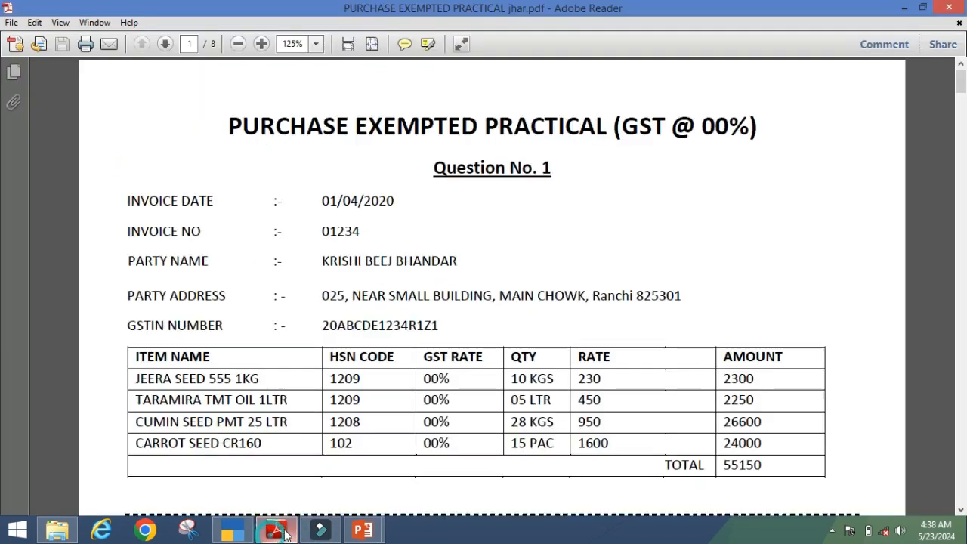
drag(322, 326, 438, 326)
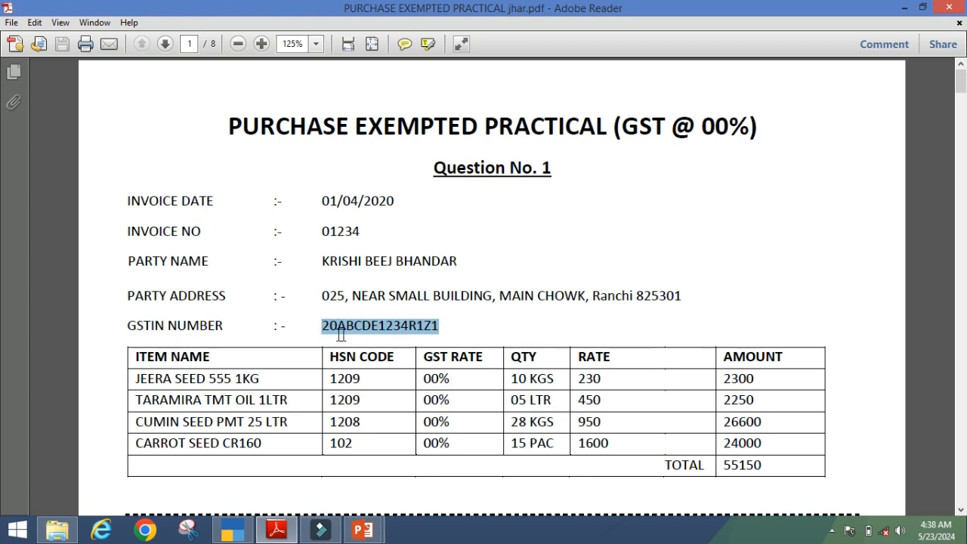
click(216, 538)
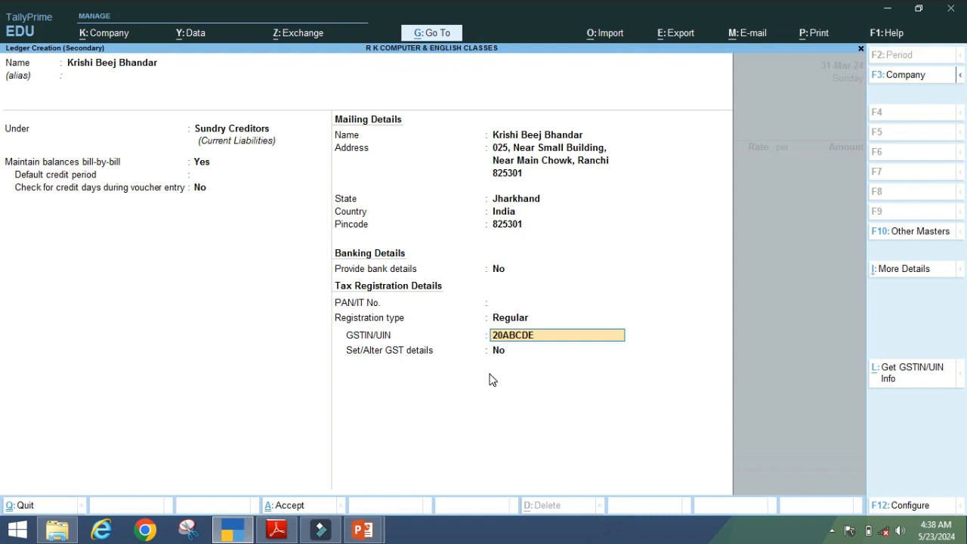
click(277, 531)
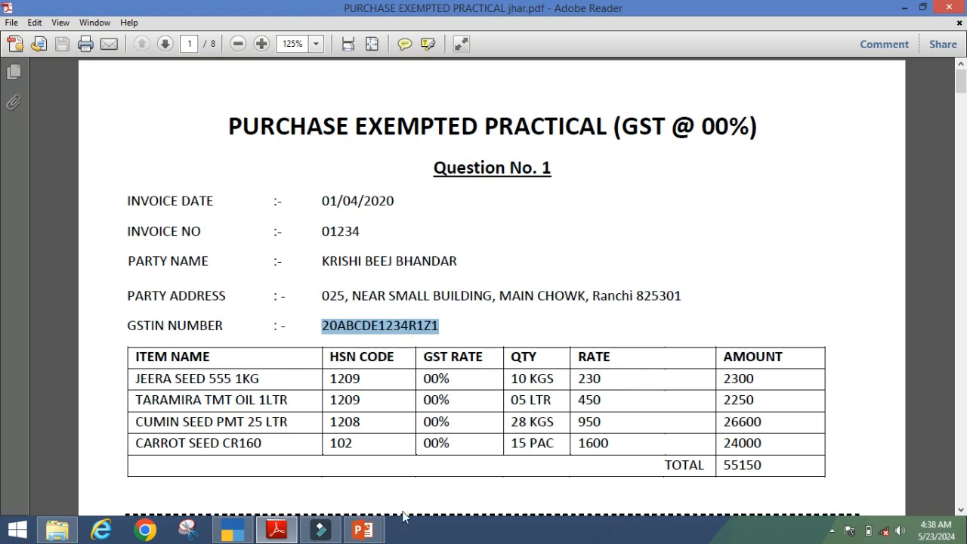
click(232, 530)
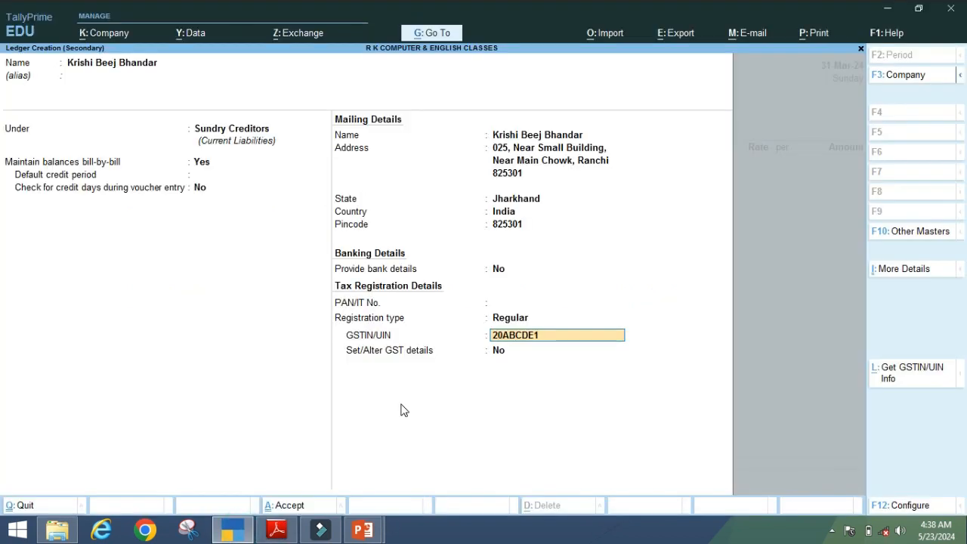
click(277, 530)
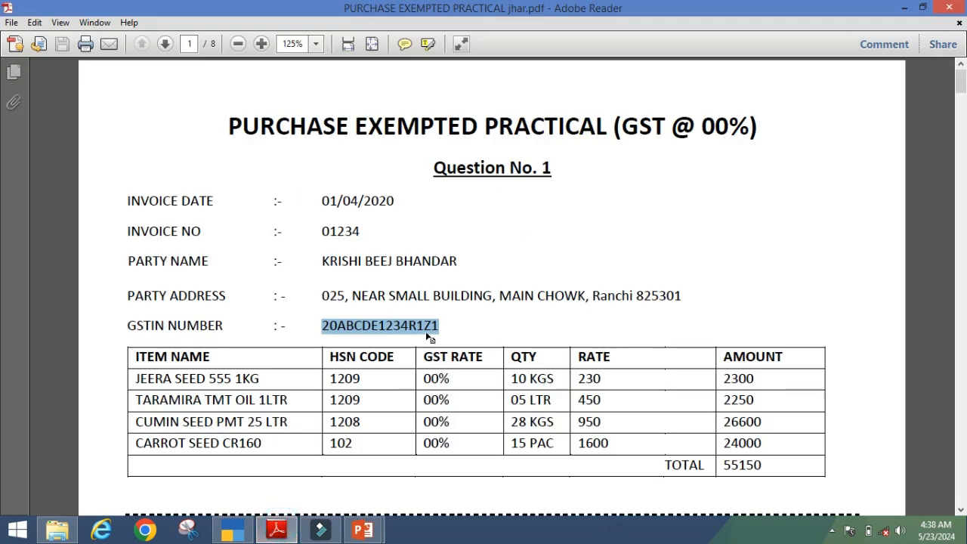
click(242, 531)
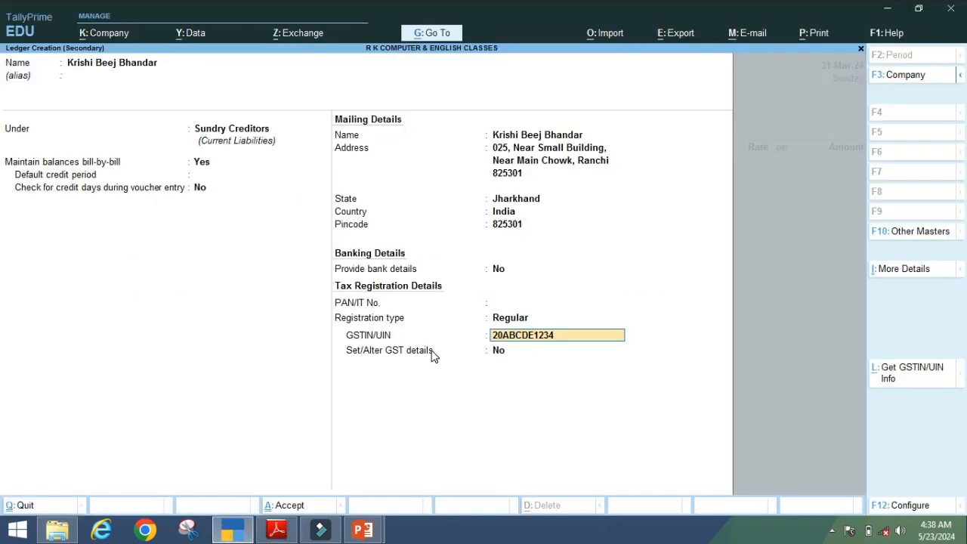
text(R1Z1)
key(Return)
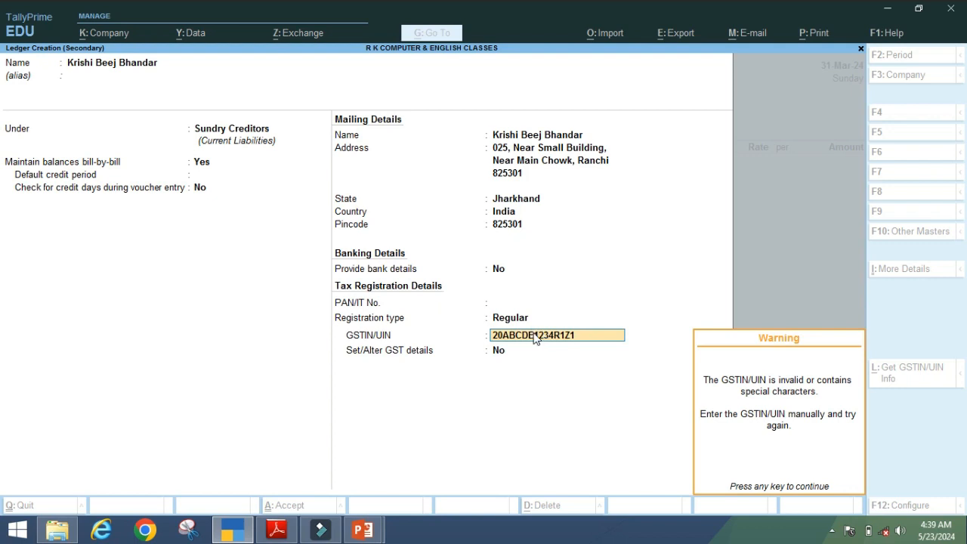
key(Return)
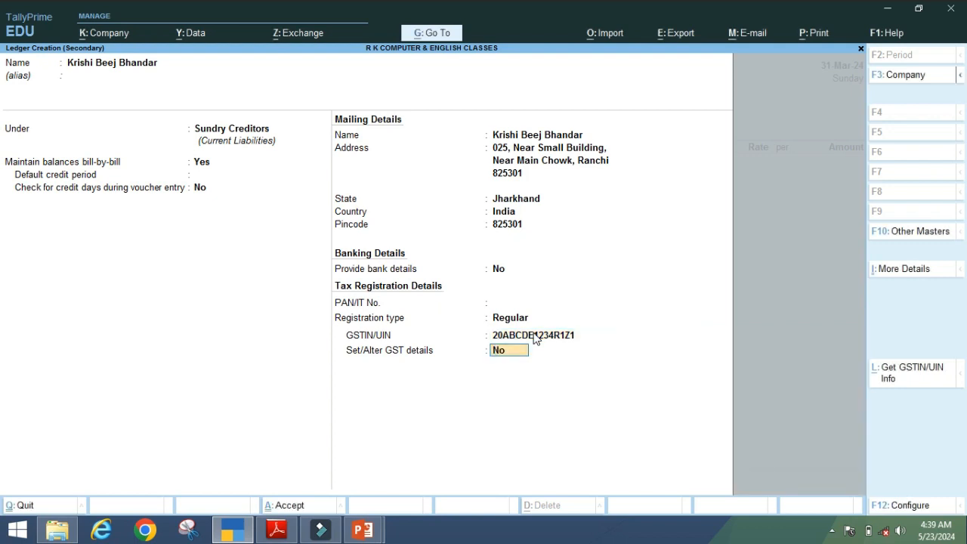
- Save the supplier ledger with Set/Alter GST details at No, and use it as the purchase voucher's party account
key(Return)
key(Return)
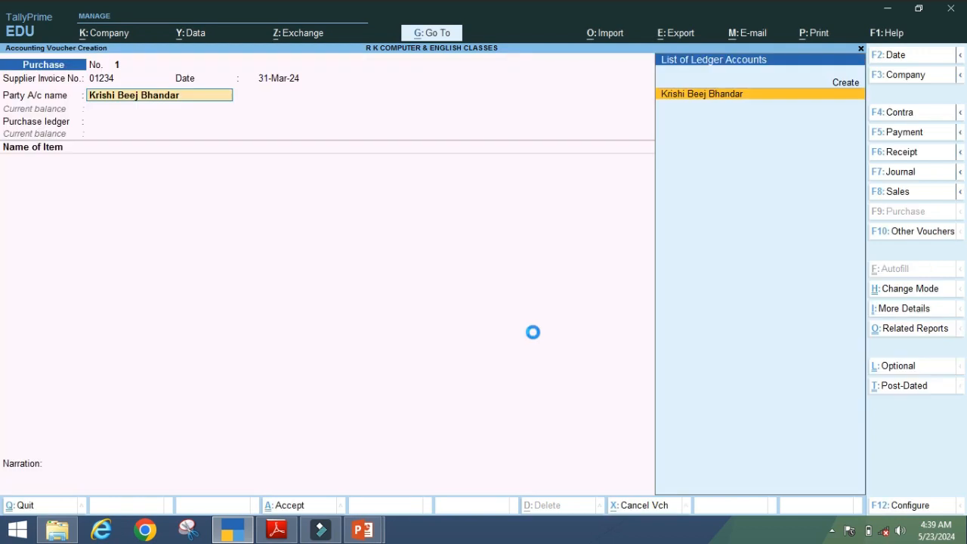
key(Return)
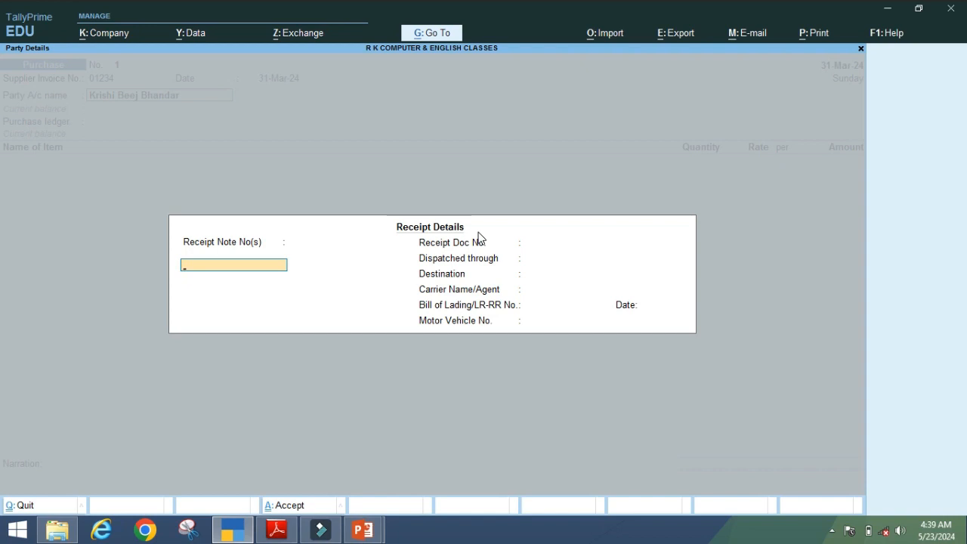
- Leave all receipt details of the purchase voucher blank, from the receipt note number to the motor vehicle number
key(Return)
key(Return)
key(Return)
key(Return)
key(Return)
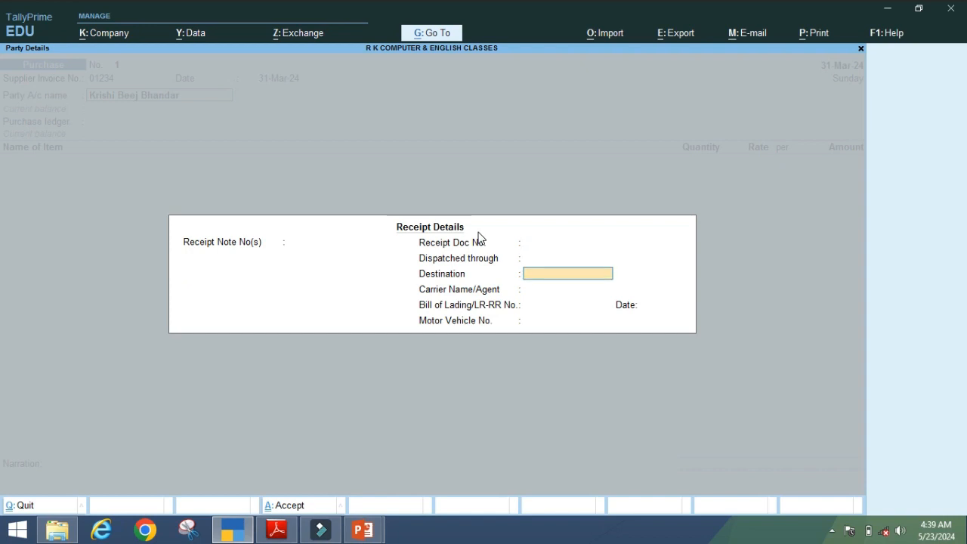
key(Return)
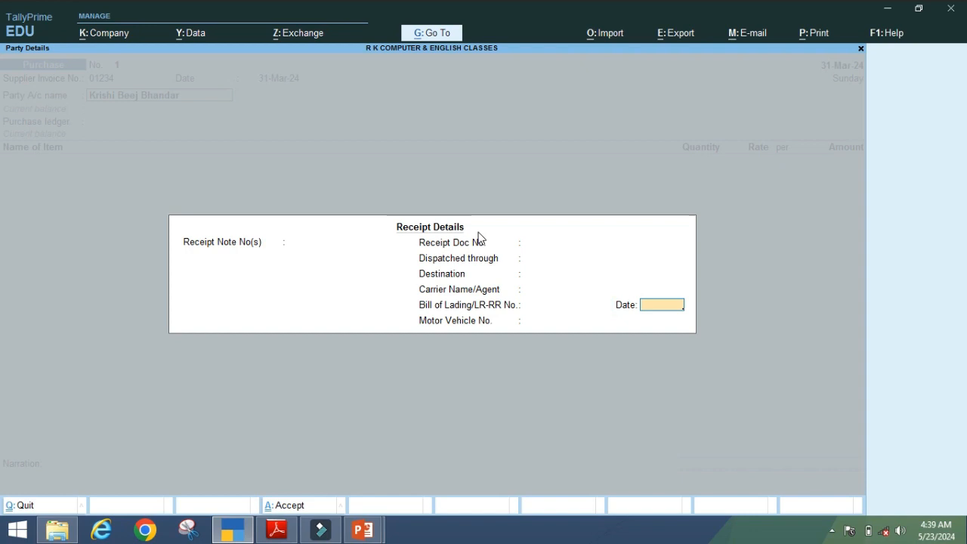
key(Return)
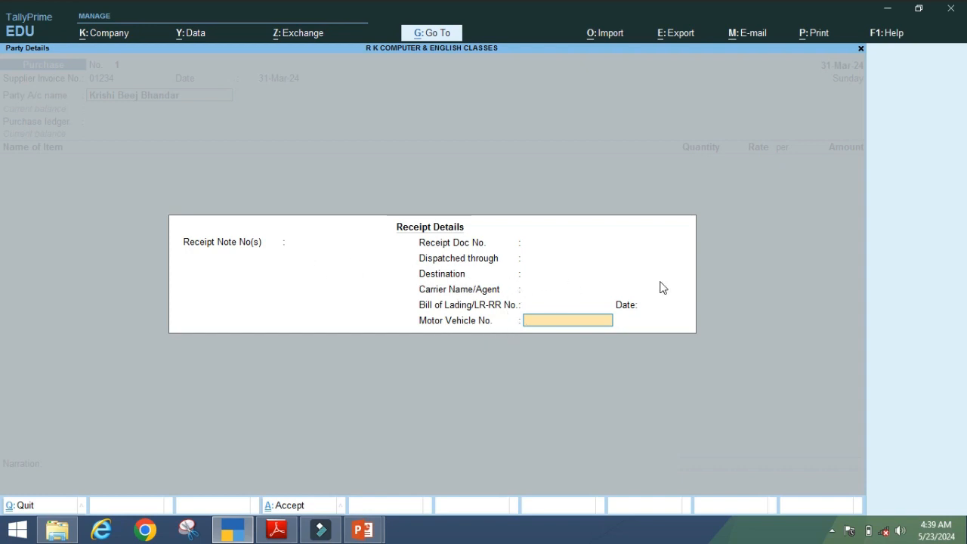
key(Return)
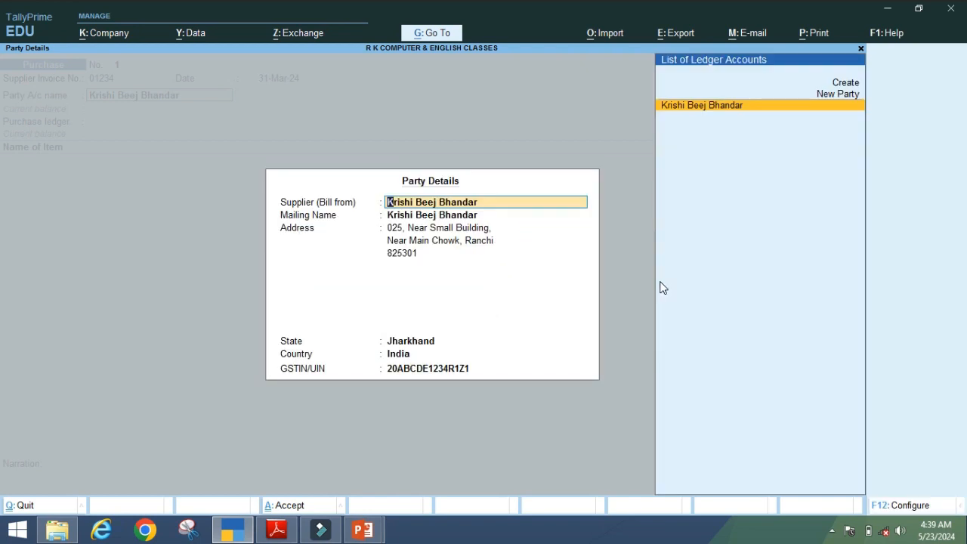
- Accept the default party details for Krishi Beej Bhandar, keeping the mailing details, state Jharkhand and country India
key(Return)
key(Return)
key(Return)
key(Return)
key(Return)
key(Return)
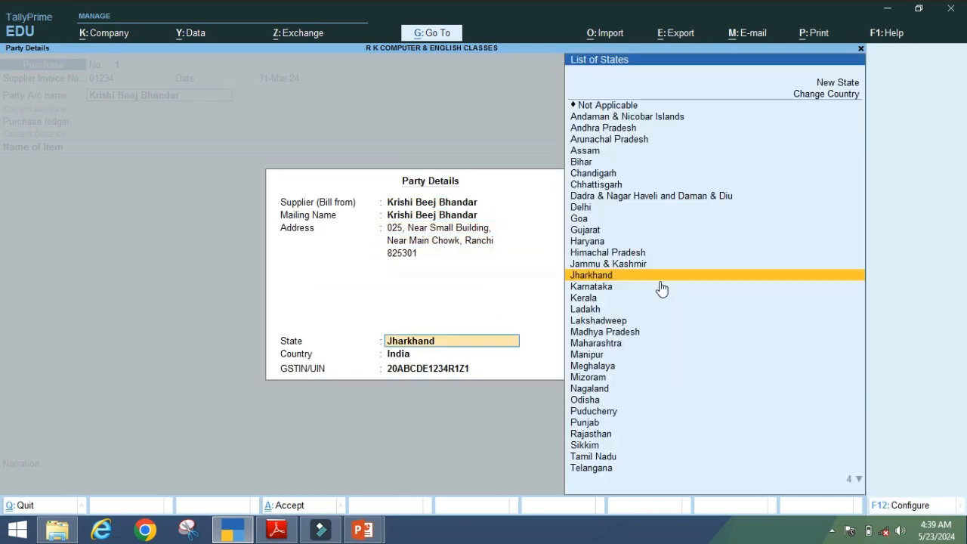
key(Return)
key(Return)
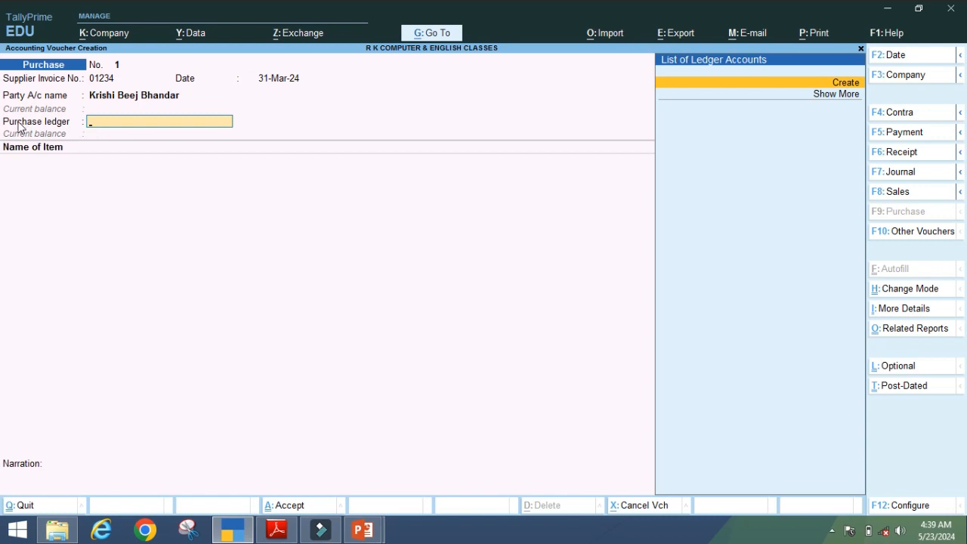
- Switch to PowerPoint to review the Purchase Exempt slide, and return to the purchase voucher in TallyPrime
click(364, 530)
click(402, 473)
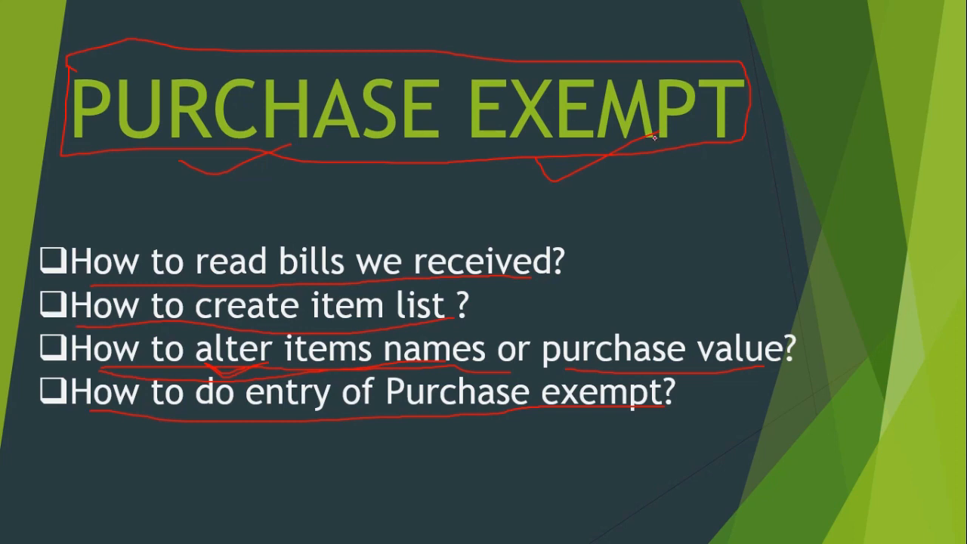
key(alt+Tab)
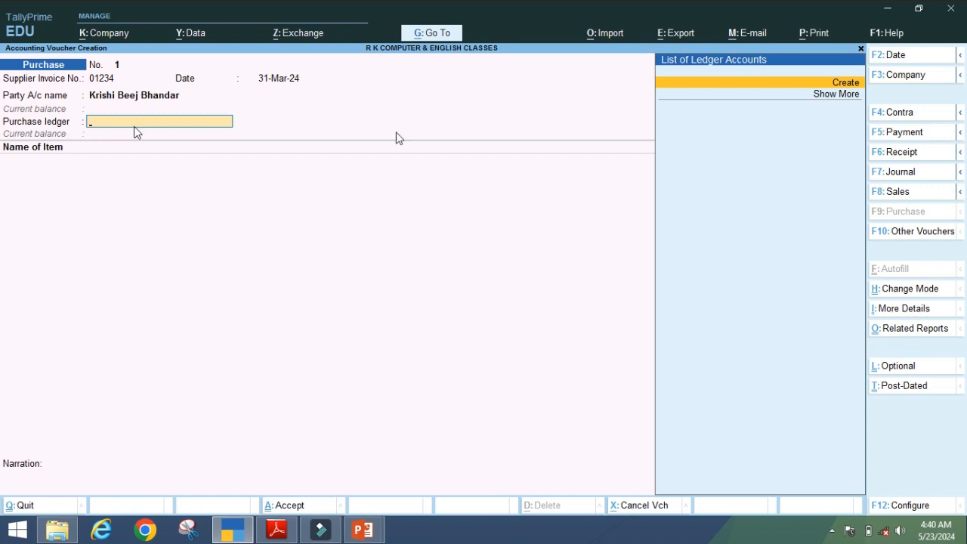
- Create a purchase ledger from the voucher named Purchse Exempt, with no alias, under the group Purchase Accounts
click(841, 83)
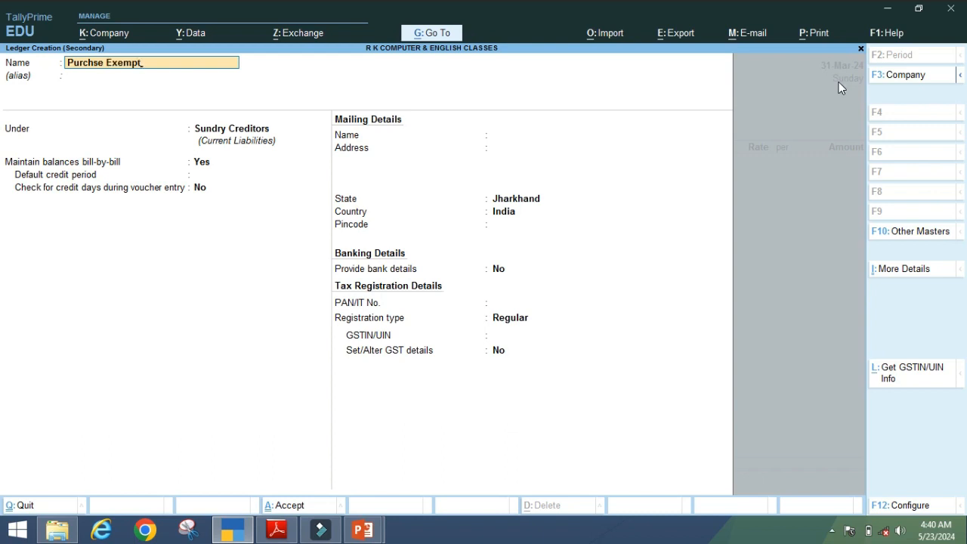
key(Return)
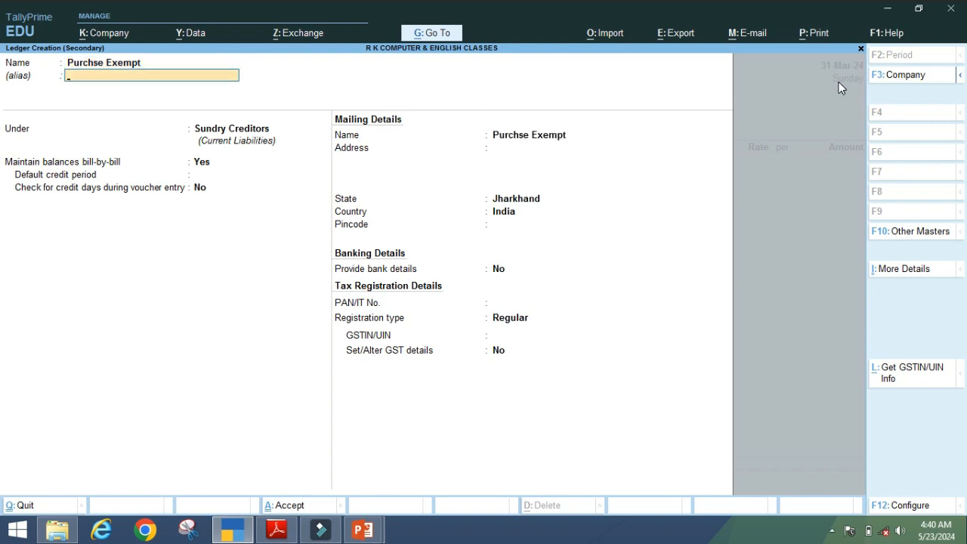
key(Return)
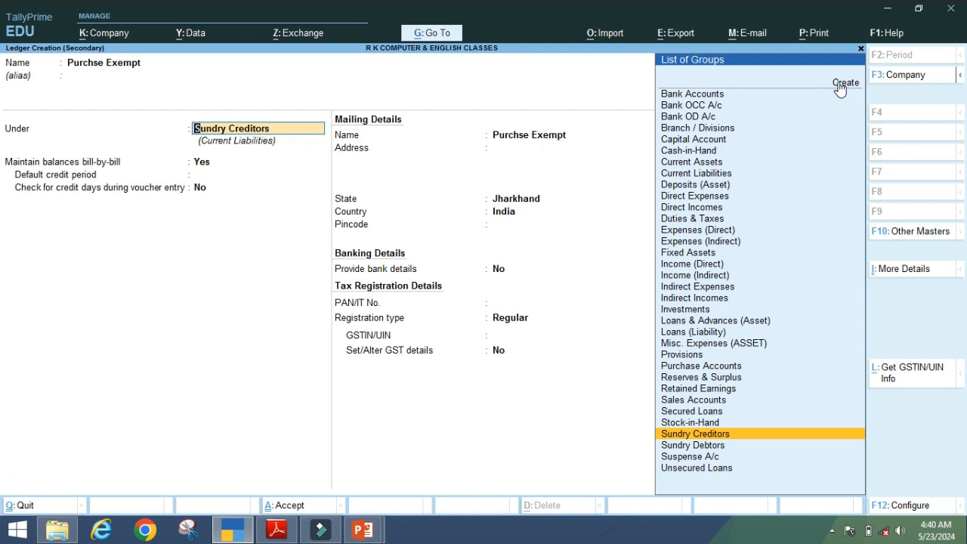
text(Pur)
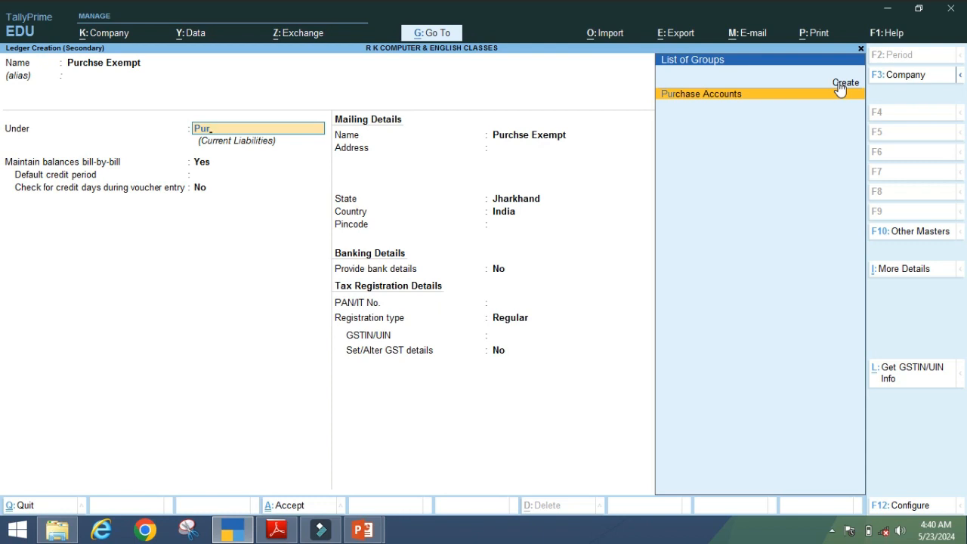
key(Return)
- Keep GST applicable, set the ledger's type of supply to Goods, and save it as the voucher's purchase ledger without bank details
key(Return)
key(Return)
key(Return)
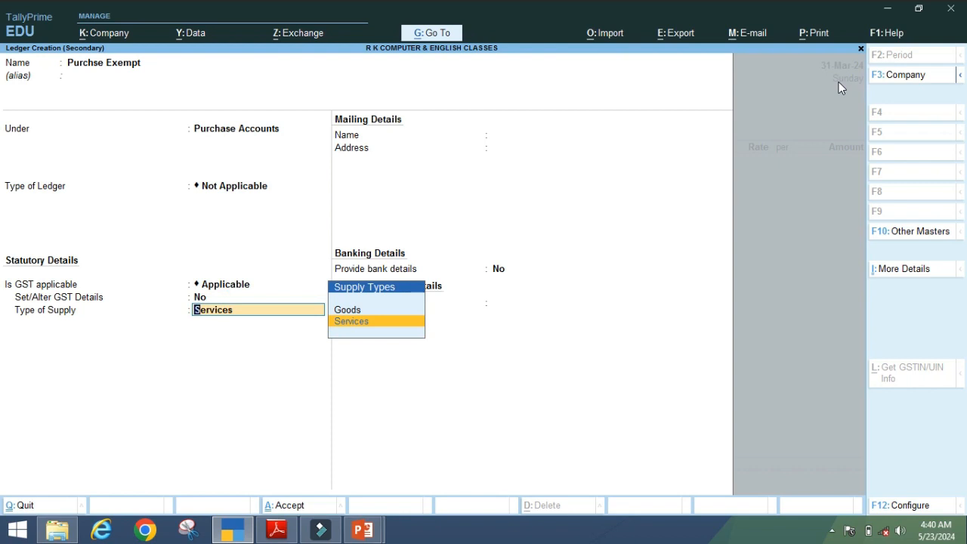
key(Up)
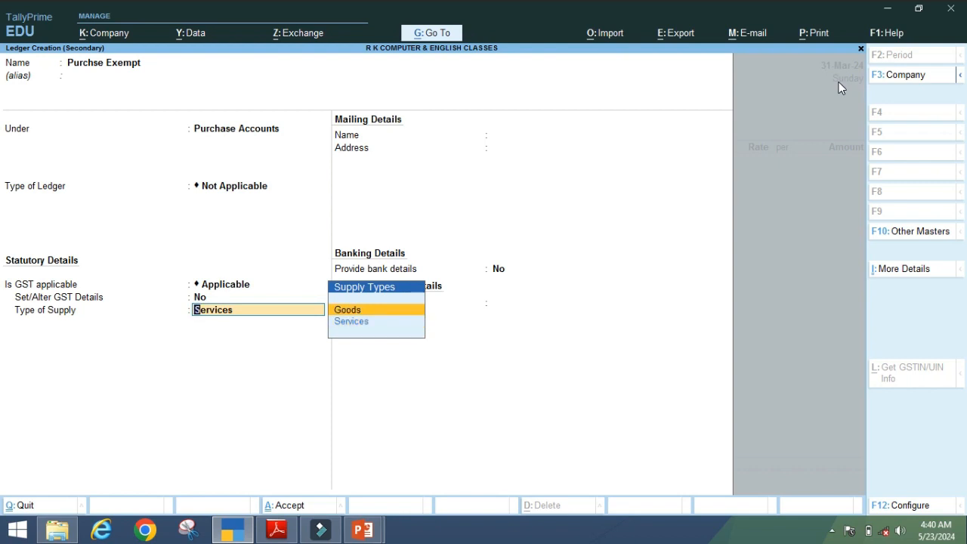
key(Return)
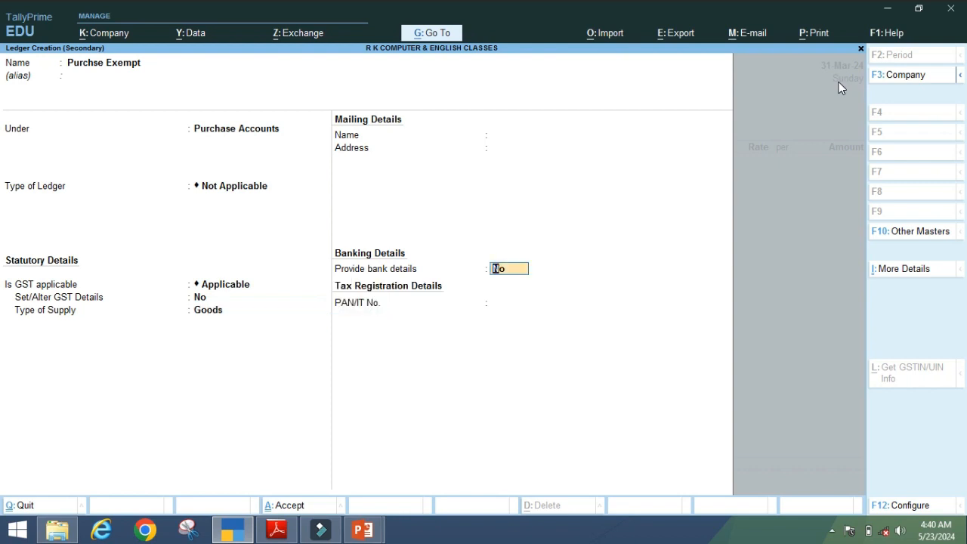
key(Return)
key(Return)
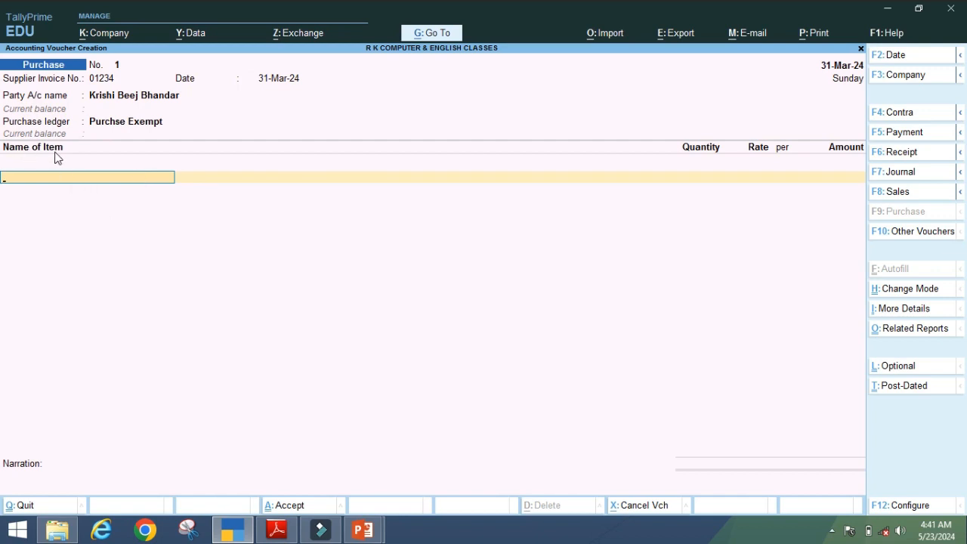
- Check the first item in the PDF question, and start a new stock item in TallyPrime named Jeera Seed 555 1 KGS
mouse_move(277, 529)
click(330, 403)
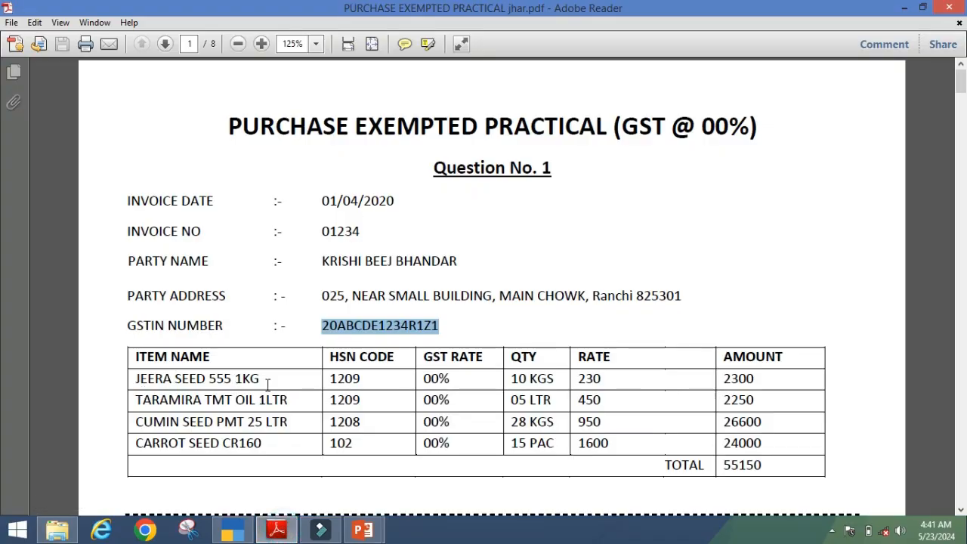
click(233, 530)
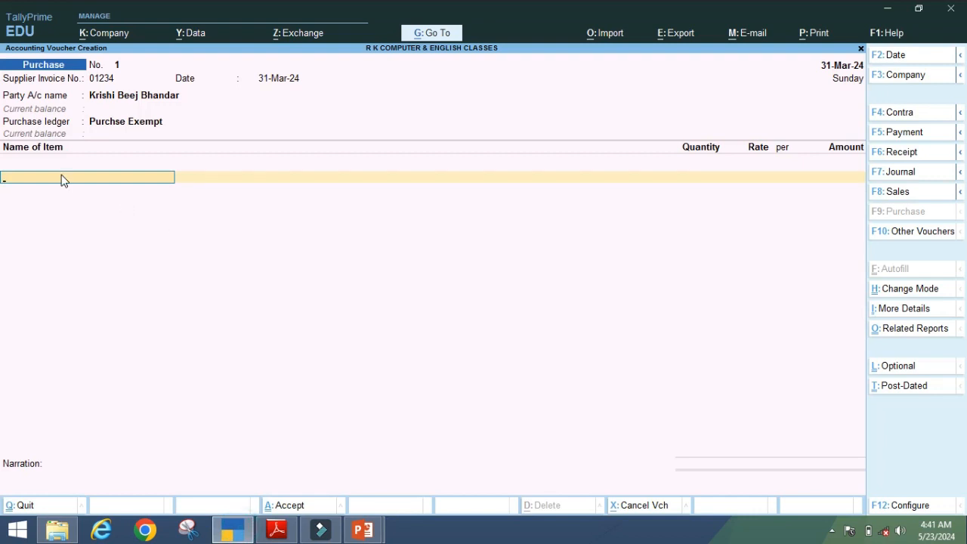
key(alt+c)
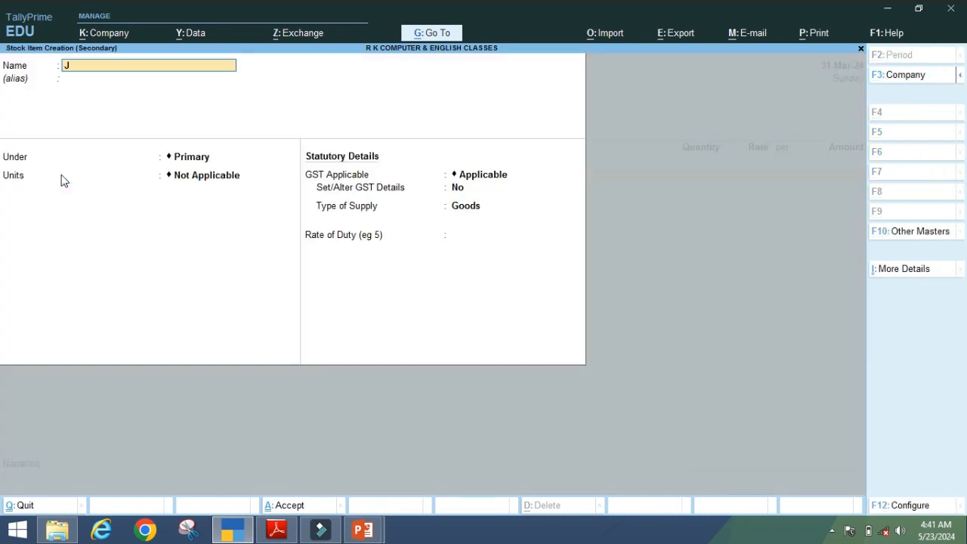
text(Jeera Seed 555 1 KGS)
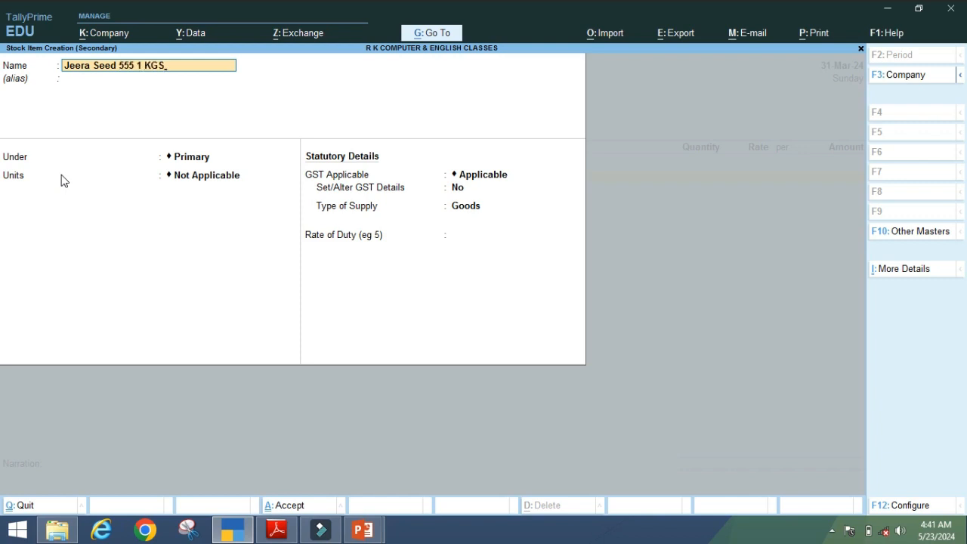
key(Return)
key(Return)
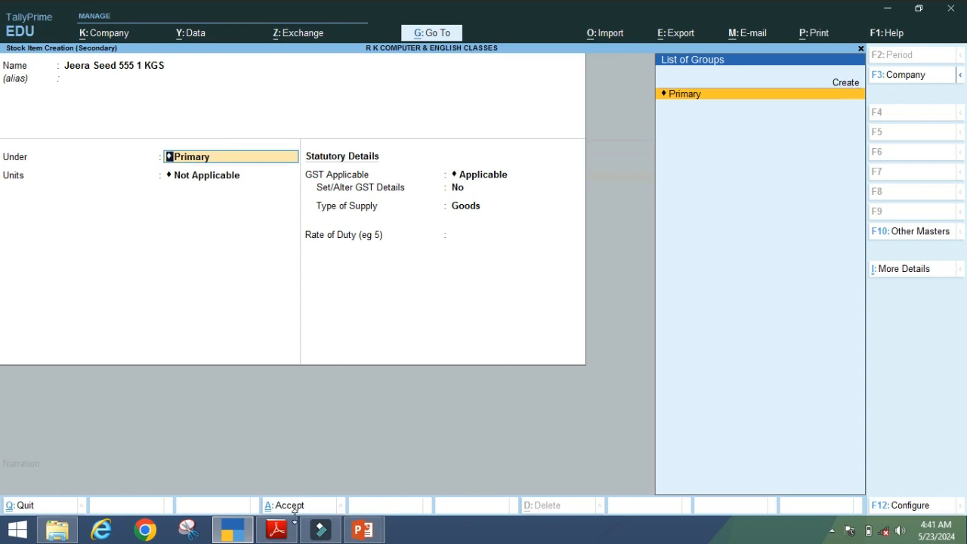
- Switch to the PDF to check the quantity unit of Jeera Seed, and return to the stock item in TallyPrime
click(266, 532)
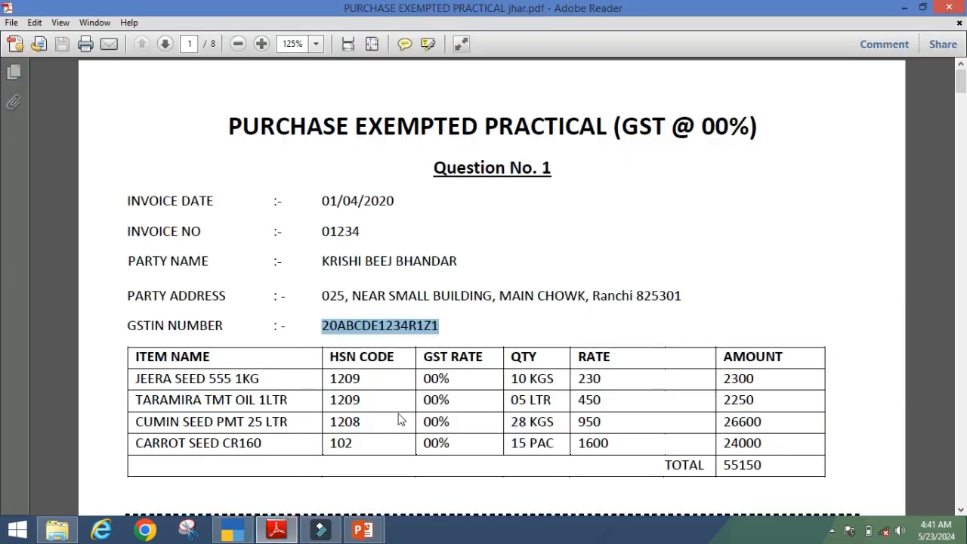
mouse_move(555, 378)
mouse_down()
mouse_move(511, 381)
mouse_move(541, 378)
mouse_up()
click(557, 379)
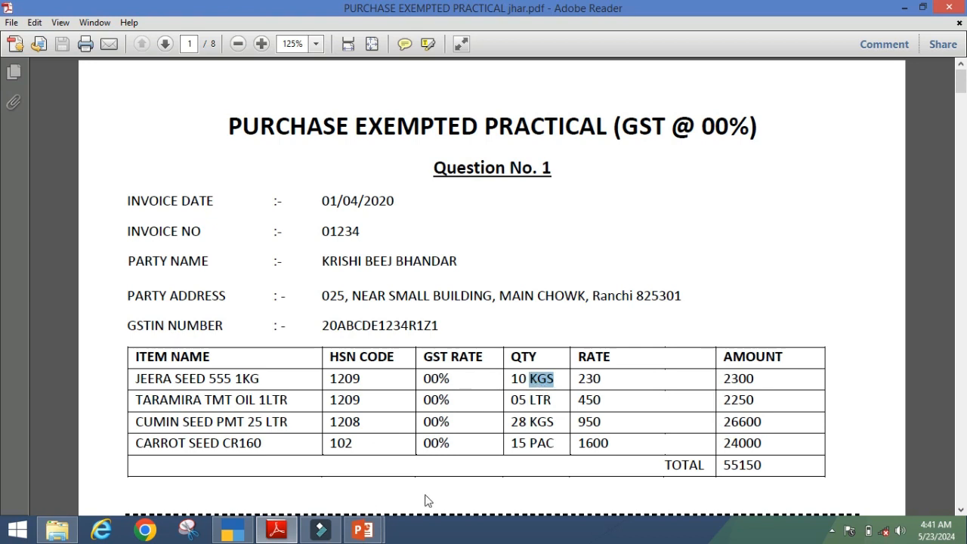
click(246, 534)
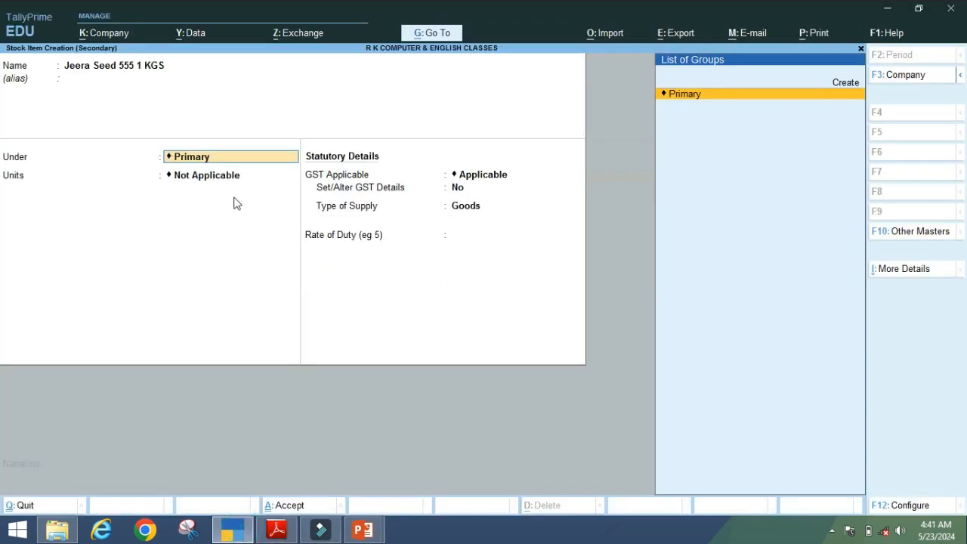
click(217, 159)
click(687, 95)
click(195, 234)
click(316, 107)
click(195, 156)
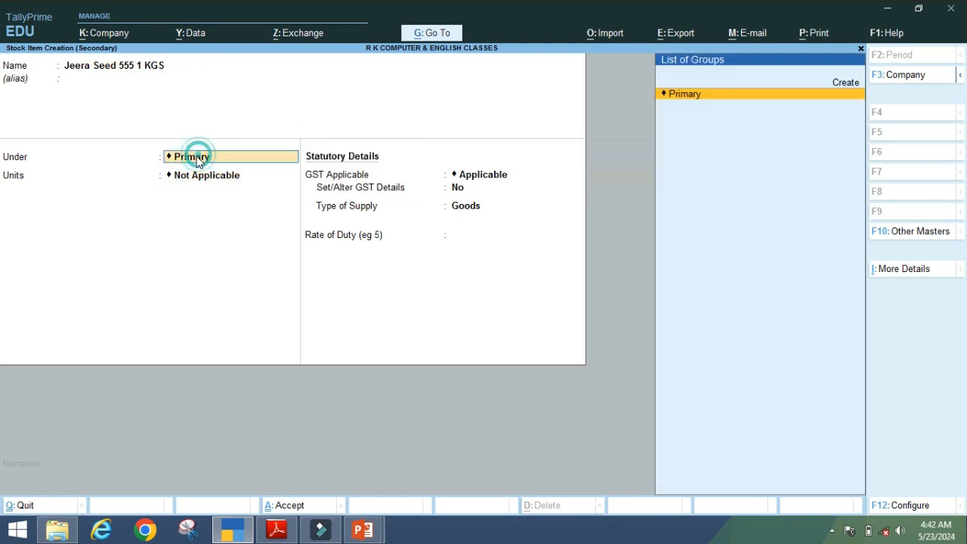
click(853, 87)
click(853, 87)
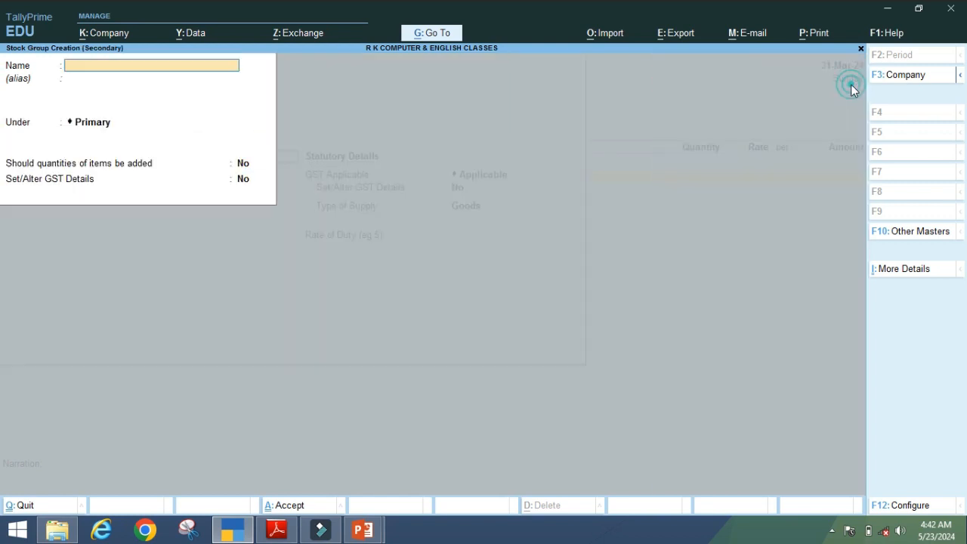
click(94, 68)
text(KGS)
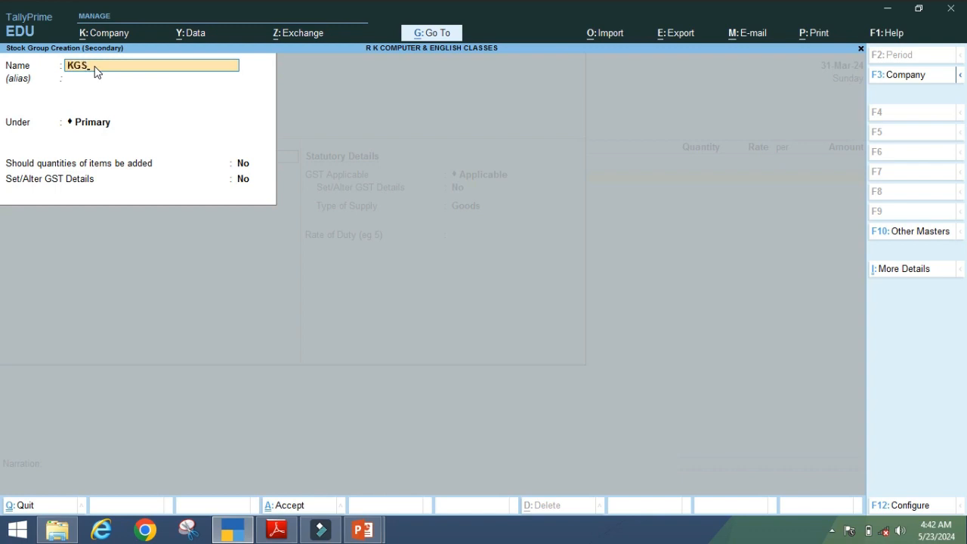
key(Return)
key(Return)
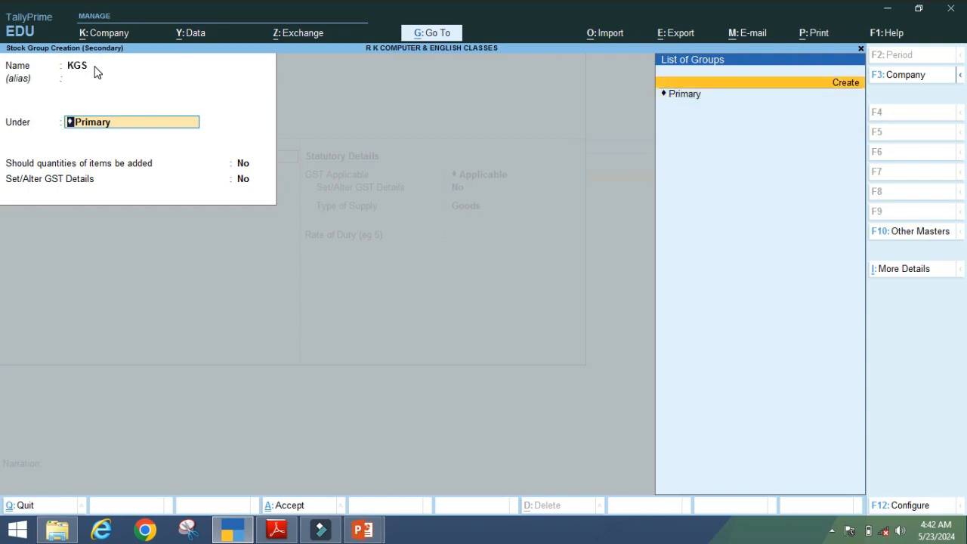
key(ctrl+a)
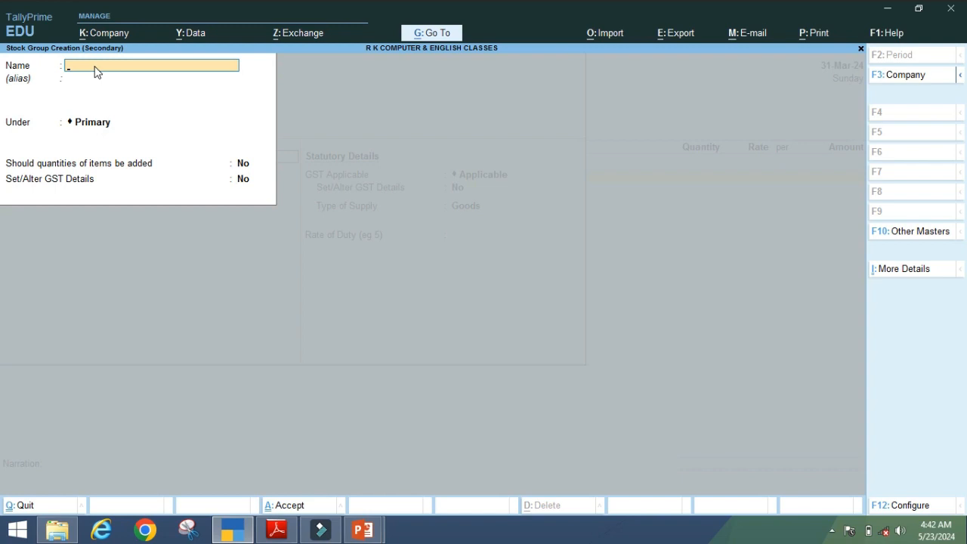
text(KGS)
key(Return)
key(Return)
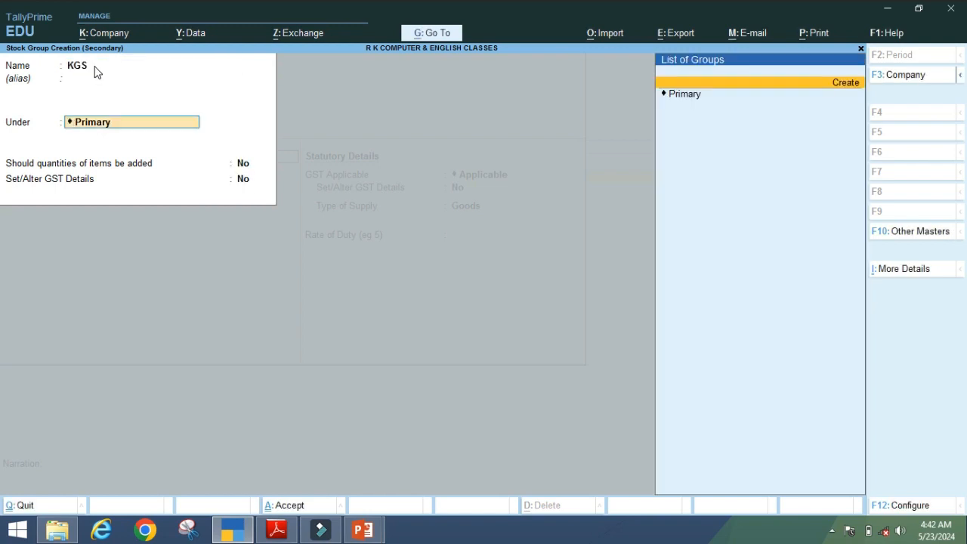
click(94, 67)
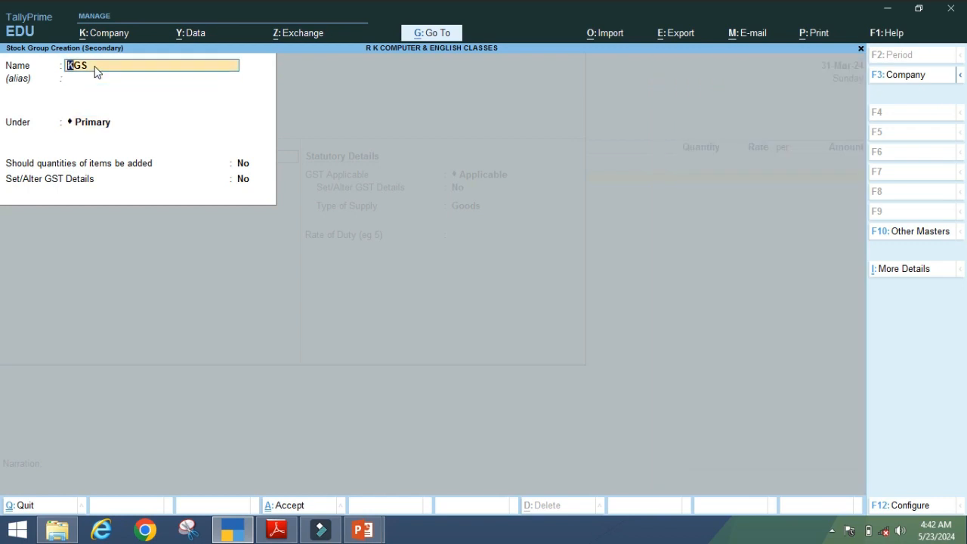
key(Escape)
key(Escape)
key(y)
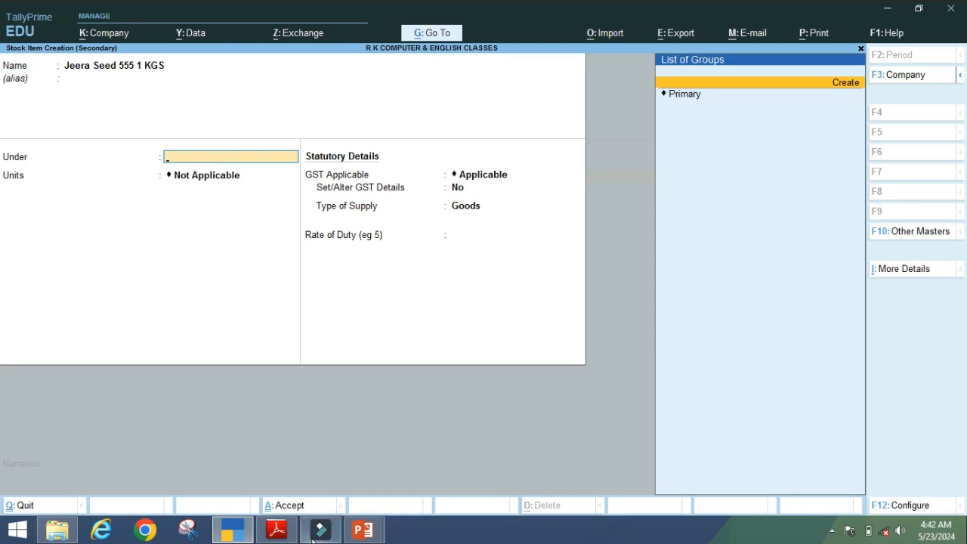
- Switch to the PowerPoint slide show to review the Purchase Exempt slide, and return to the stock item in TallyPrime
click(370, 534)
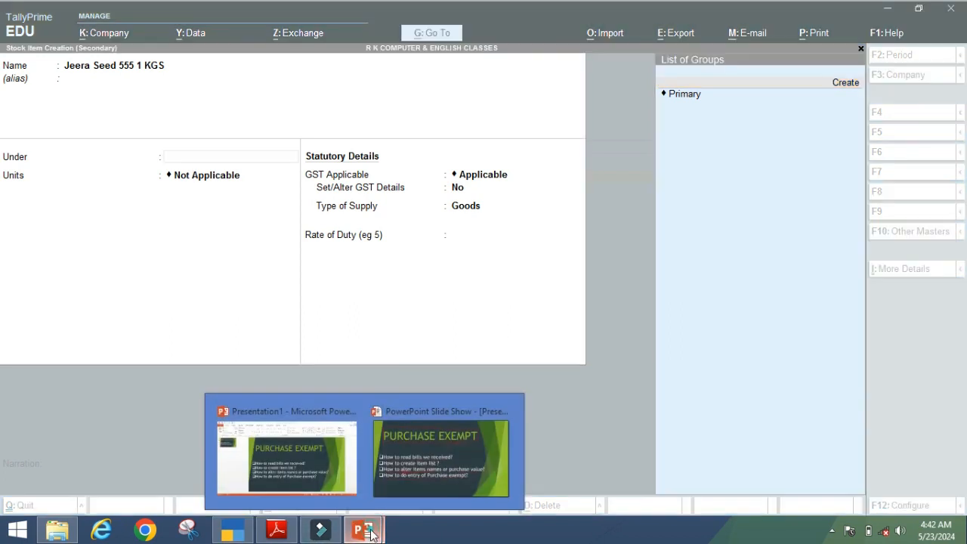
click(457, 454)
mouse_move(643, 228)
mouse_down()
mouse_move(639, 221)
mouse_move(679, 231)
mouse_up()
drag(718, 191, 716, 248)
click(727, 224)
key(alt+Tab)
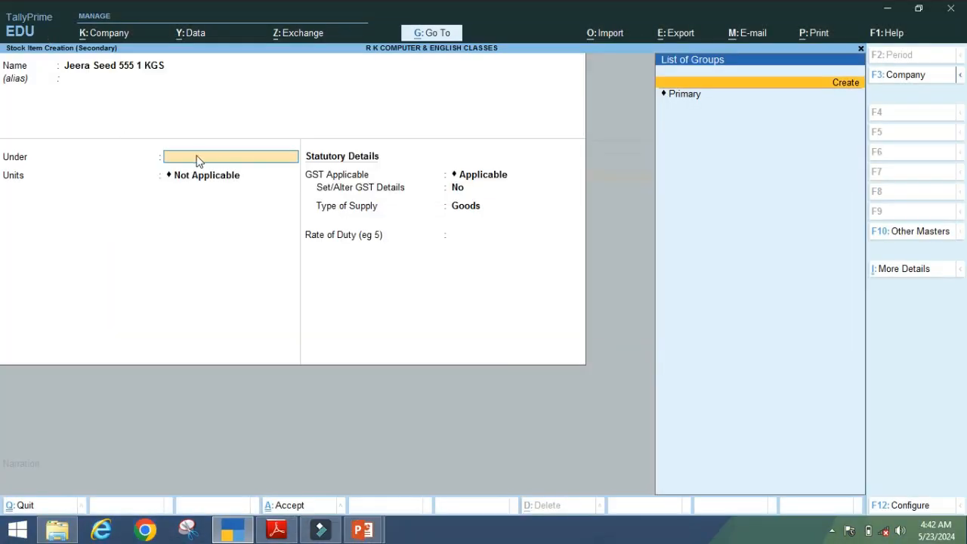
- Create a stock group named 00% under Primary, keeping item quantities and GST details at No, and assign it to the stock item
key(alt+c)
text(00%)
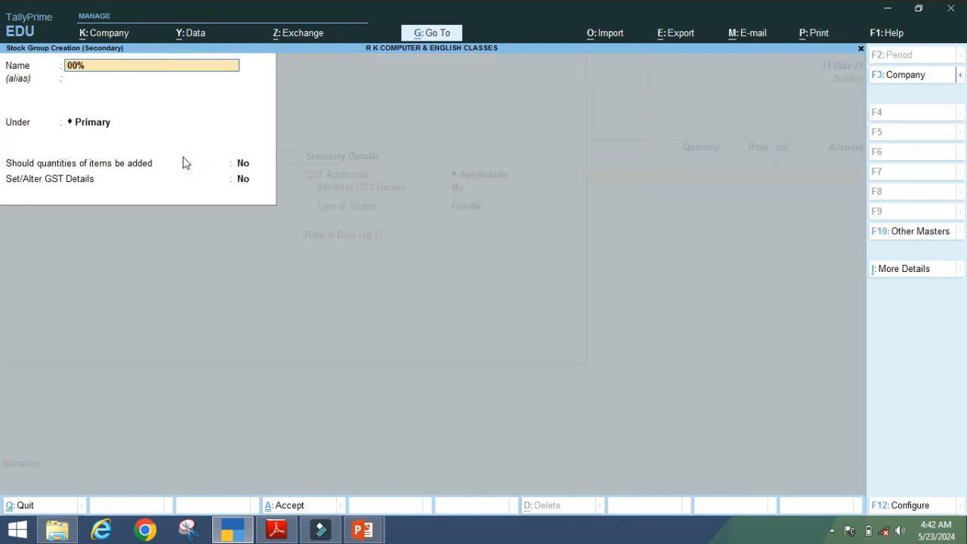
key(Return)
key(Return)
key(Return)
key(Return)
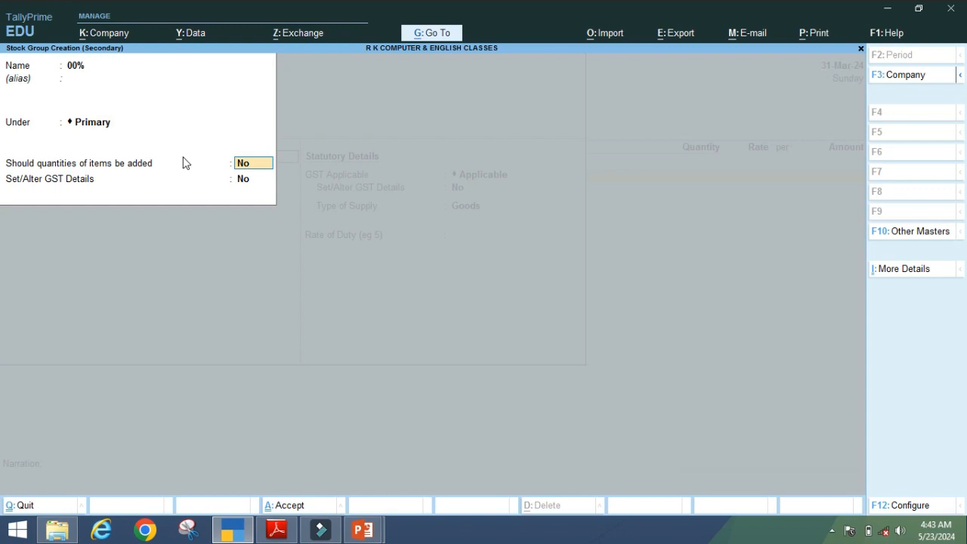
key(Return)
key(Return)
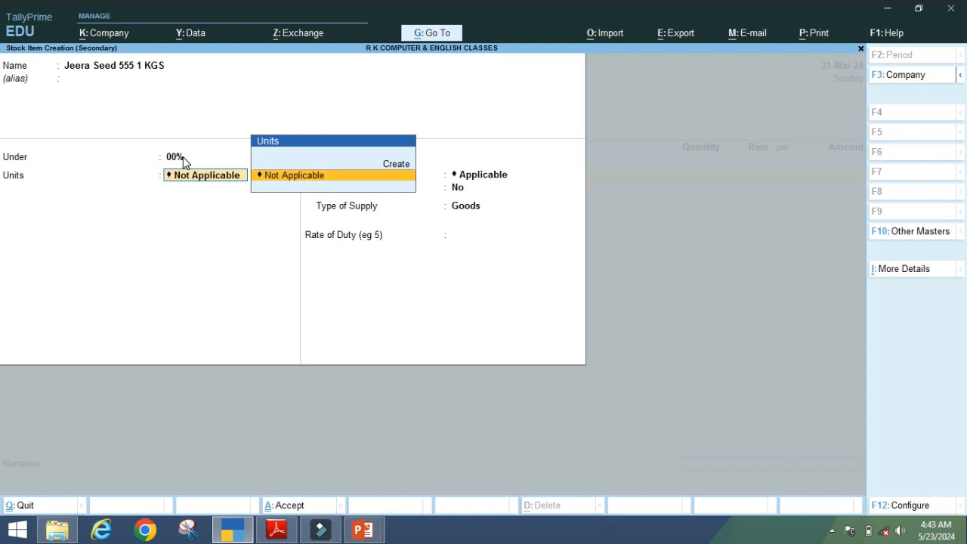
- Start a new unit for the stock item, and check the items' quantity units in the PDF before returning to TallyPrime
key(alt+c)
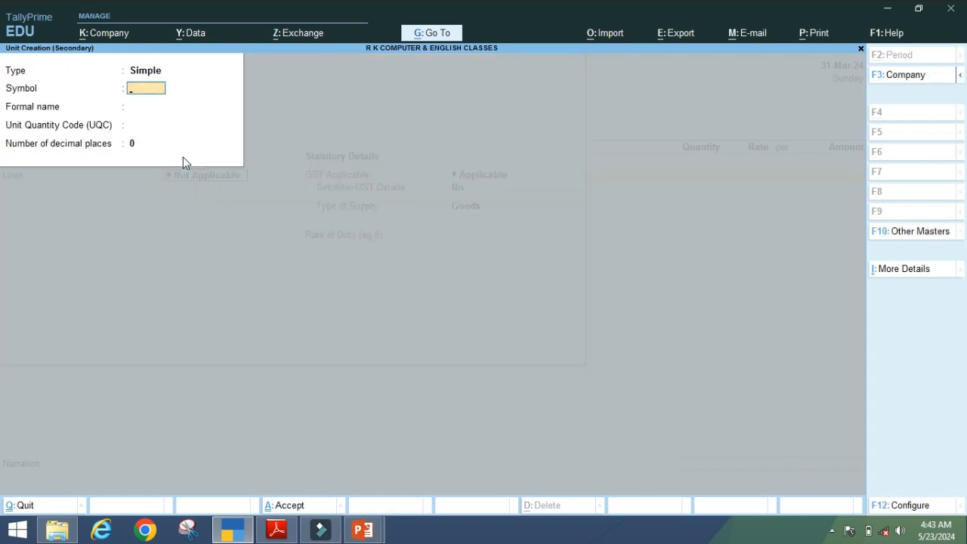
click(277, 530)
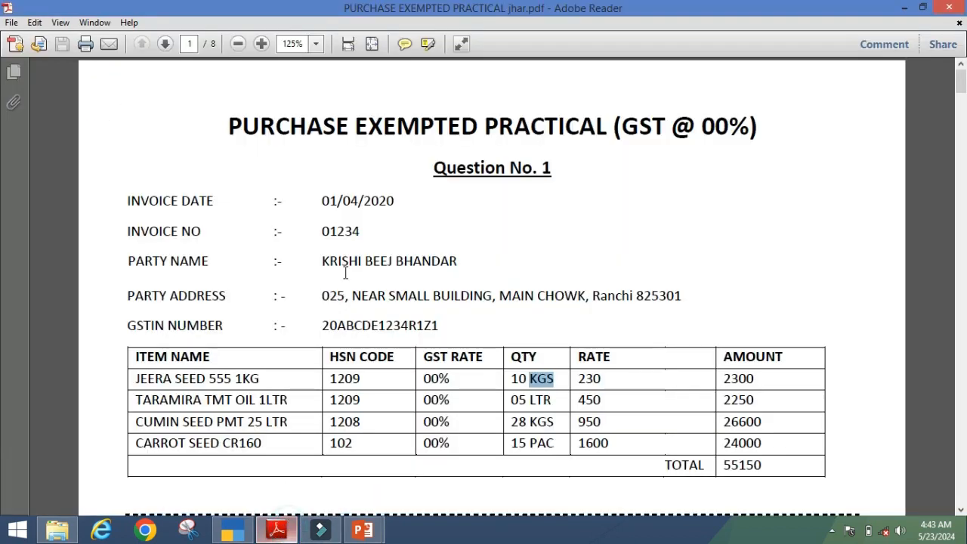
click(541, 380)
double_click(543, 379)
double_click(540, 400)
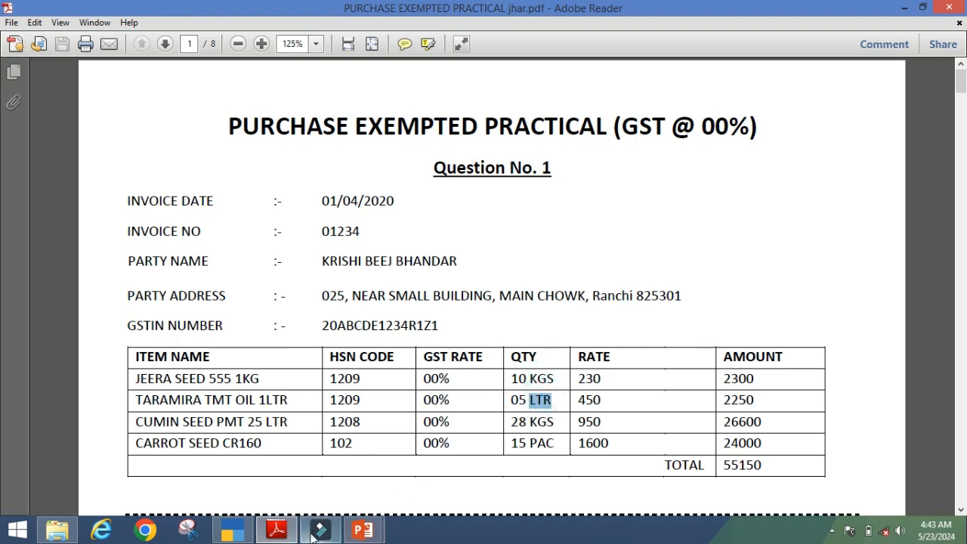
click(281, 532)
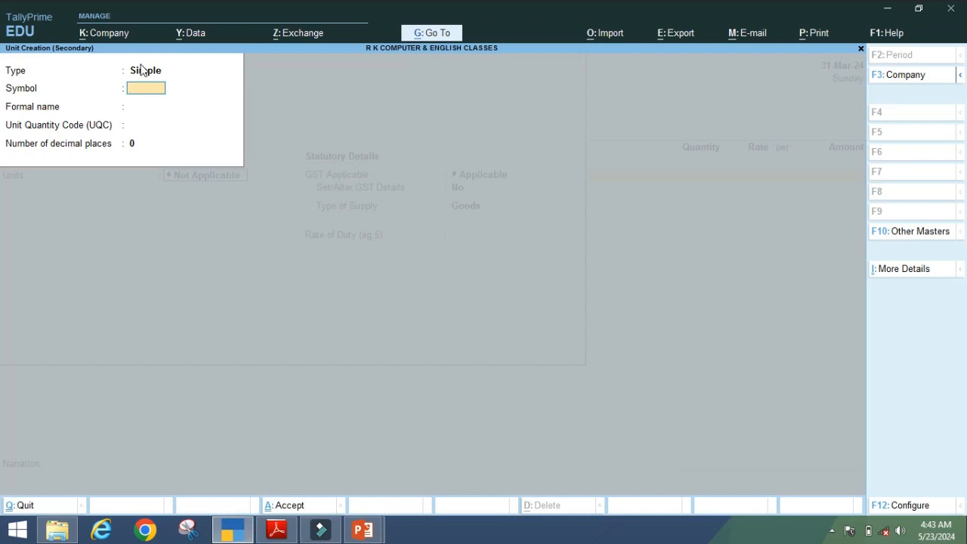
- Create the simple unit KGS with formal name Killogram, quantity code KGS-KILOGRAMS and 0 decimal places, for use by the stock item
text(KGS)
key(Return)
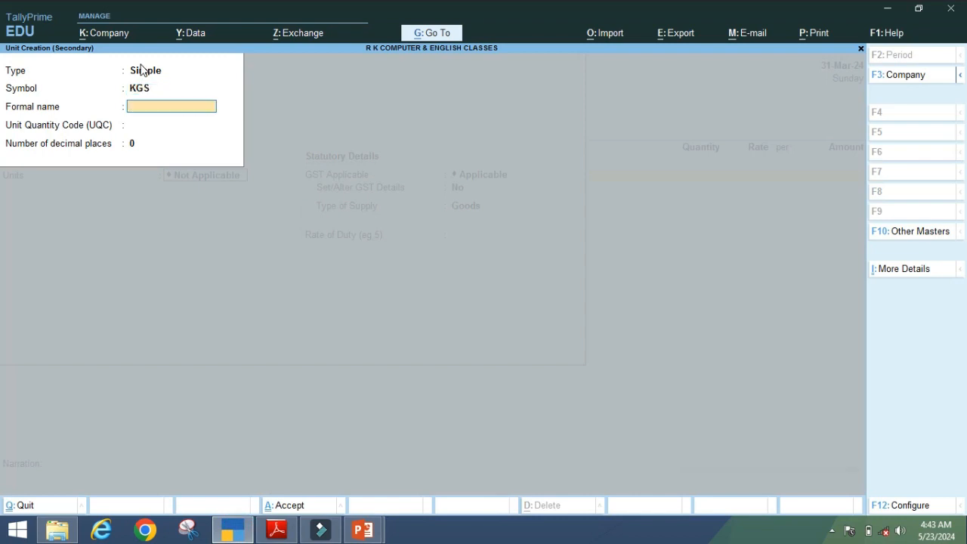
text(Killogram)
key(Return)
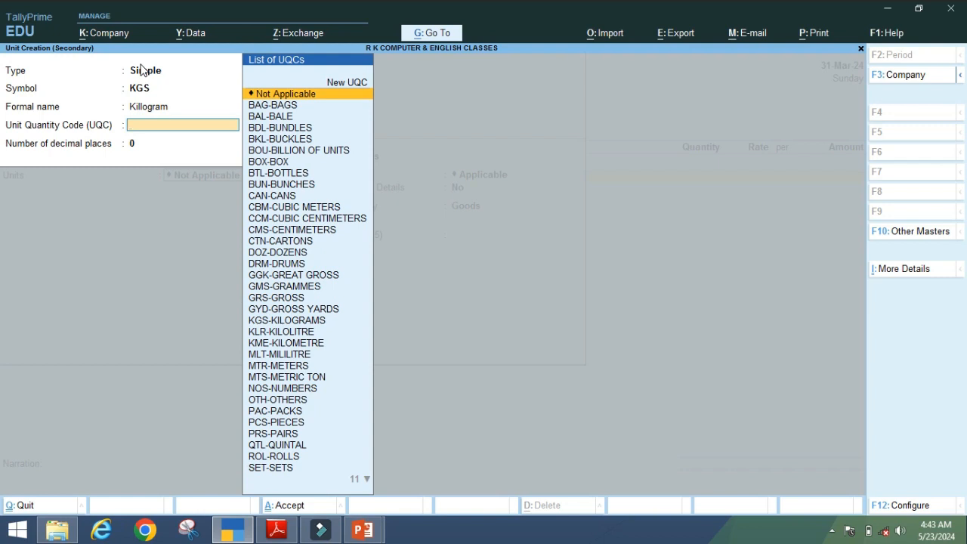
key(Down)
key(Down)
key(Down)
key(Down)
key(Down)
key(Down)
key(Down)
key(Down)
key(Down)
key(Down)
key(Down)
key(Down)
key(Down)
key(Down)
key(Down)
key(Down)
key(Down)
key(Down)
key(Down)
key(Down)
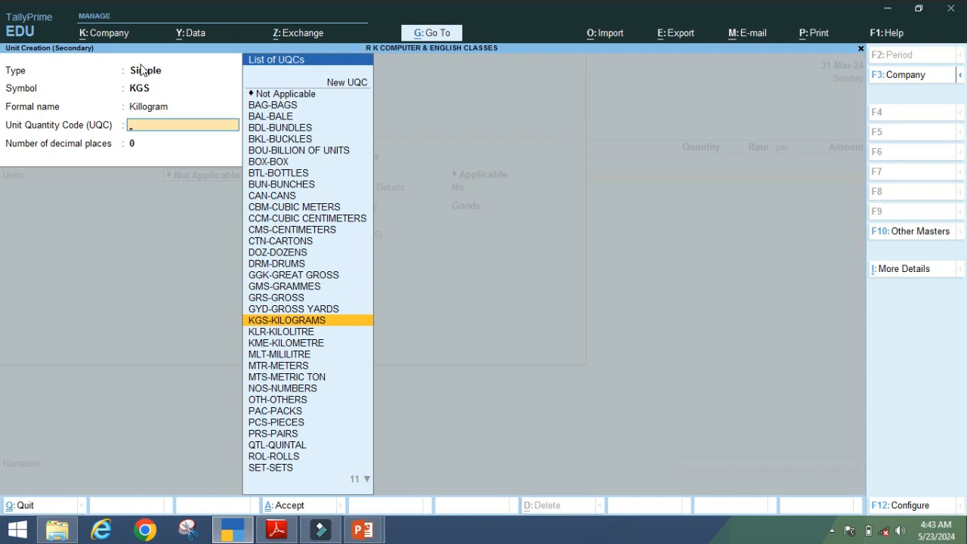
key(Return)
key(Return)
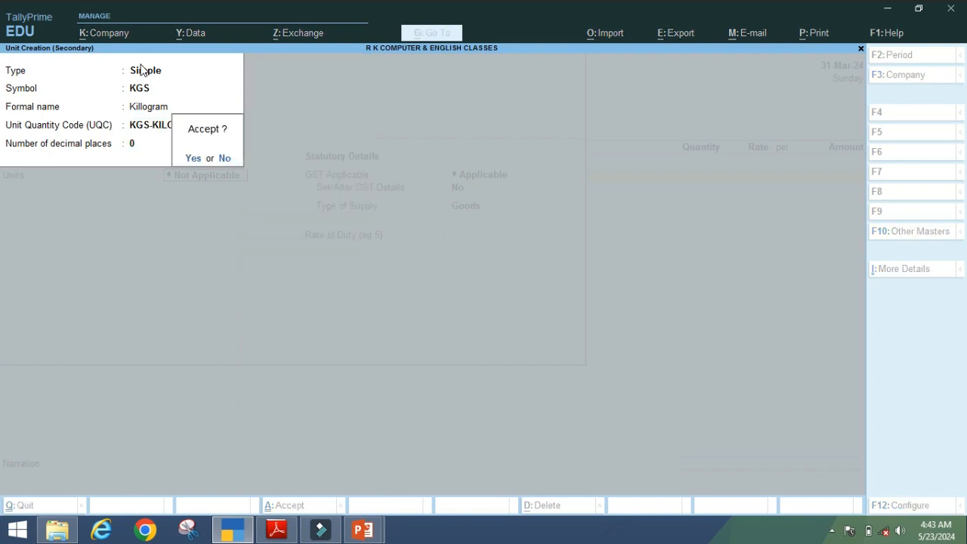
key(Return)
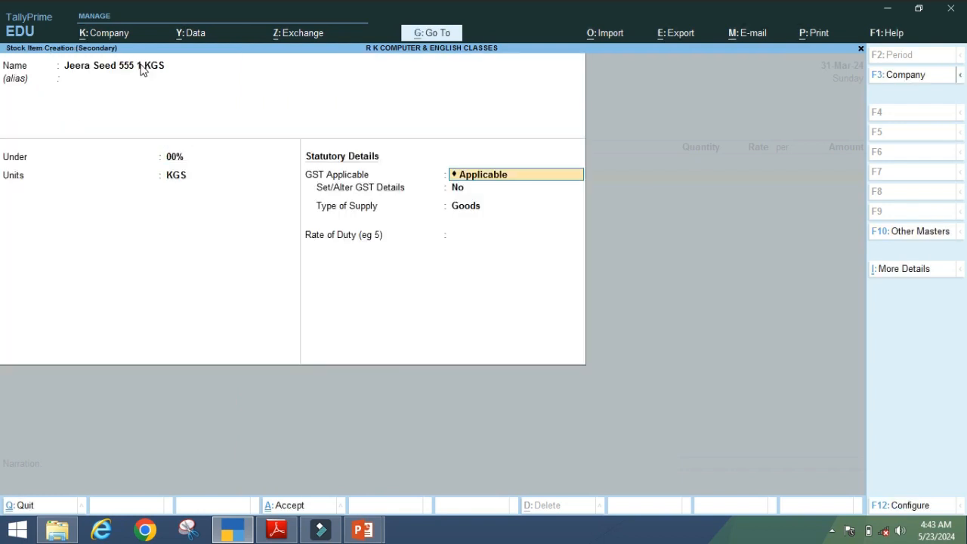
- Save the Jeera Seed stock item with GST applicable, GST details at No, supply type Goods and a duty rate of 0
key(Return)
key(Return)
key(Return)
key(Return)
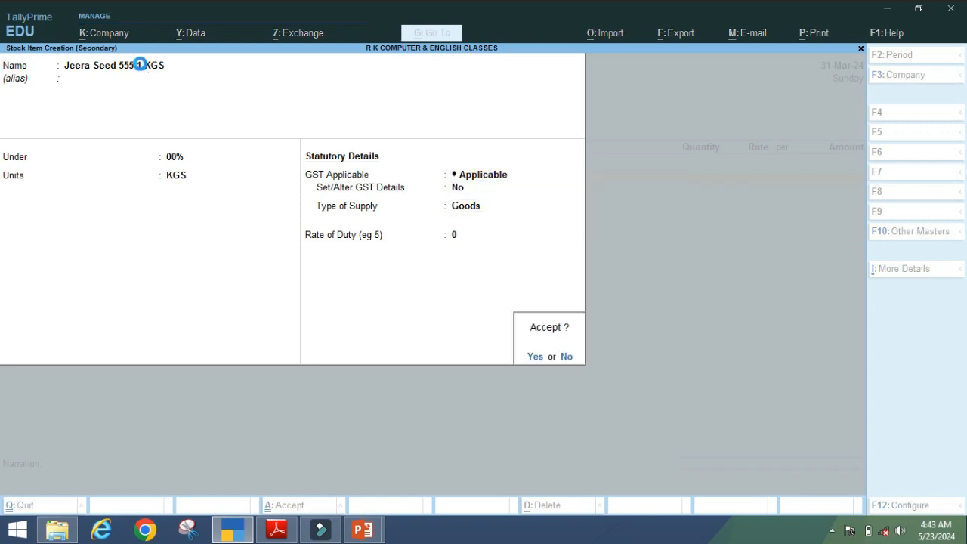
key(Return)
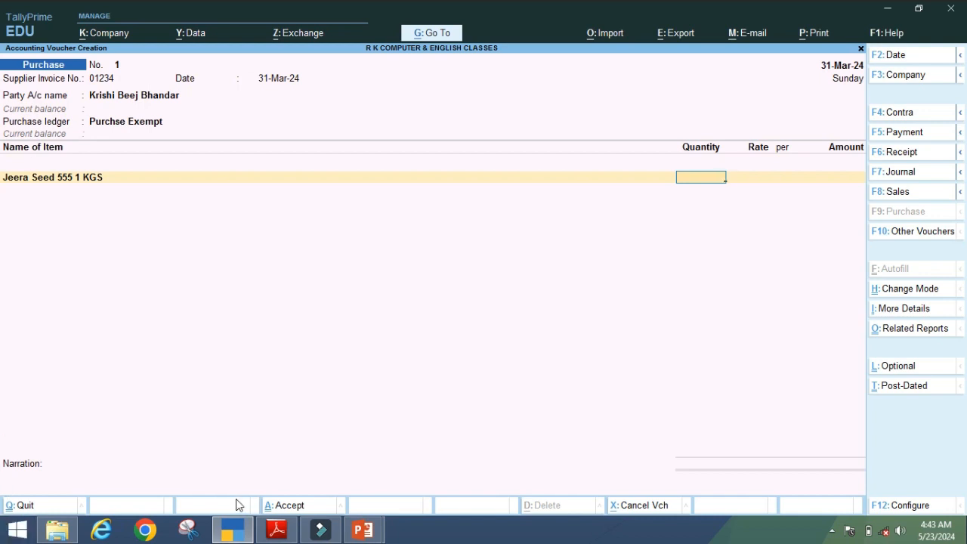
- Look up Jeera Seed's quantity and rate in the PDF, and enter 10 KGS at 230 per KGS in the TallyPrime voucher
click(278, 531)
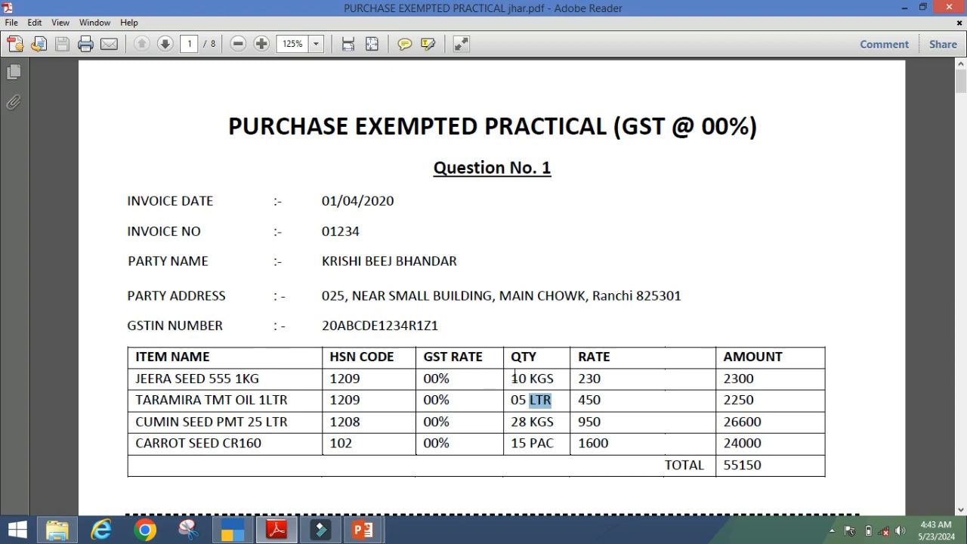
click(512, 376)
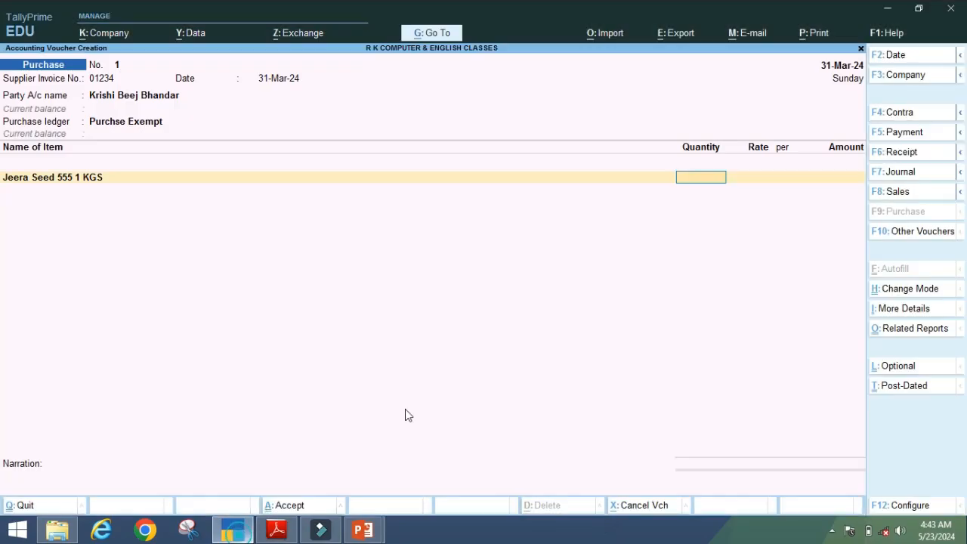
click(232, 530)
text(10)
key(Return)
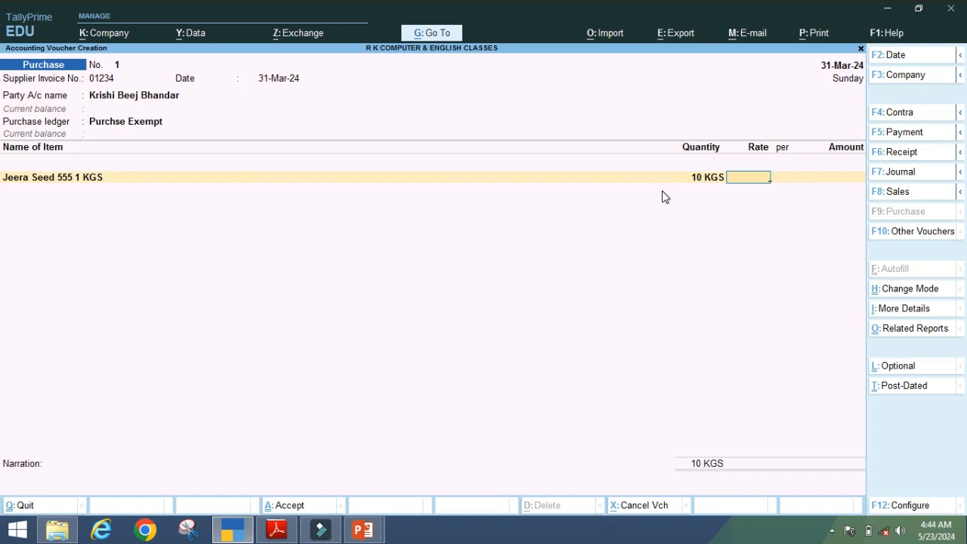
click(277, 530)
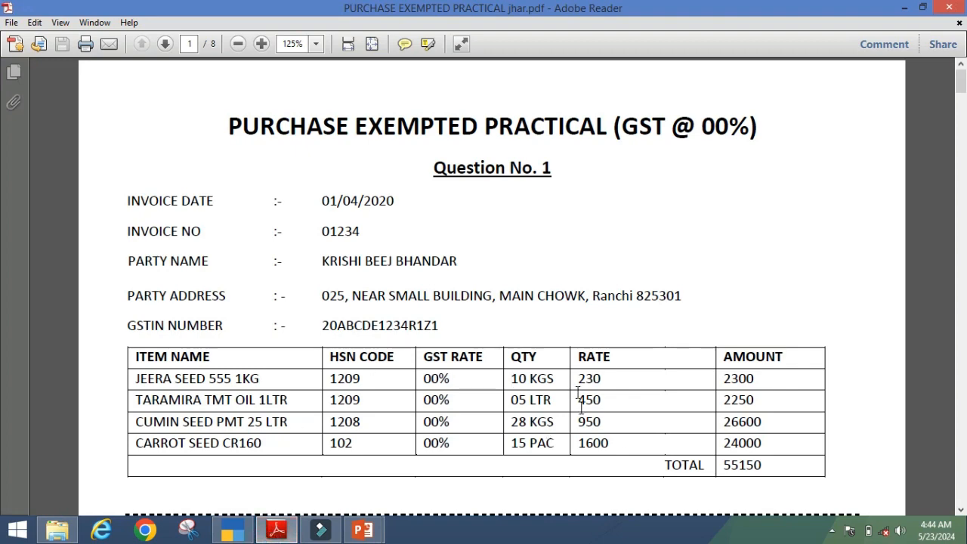
click(233, 530)
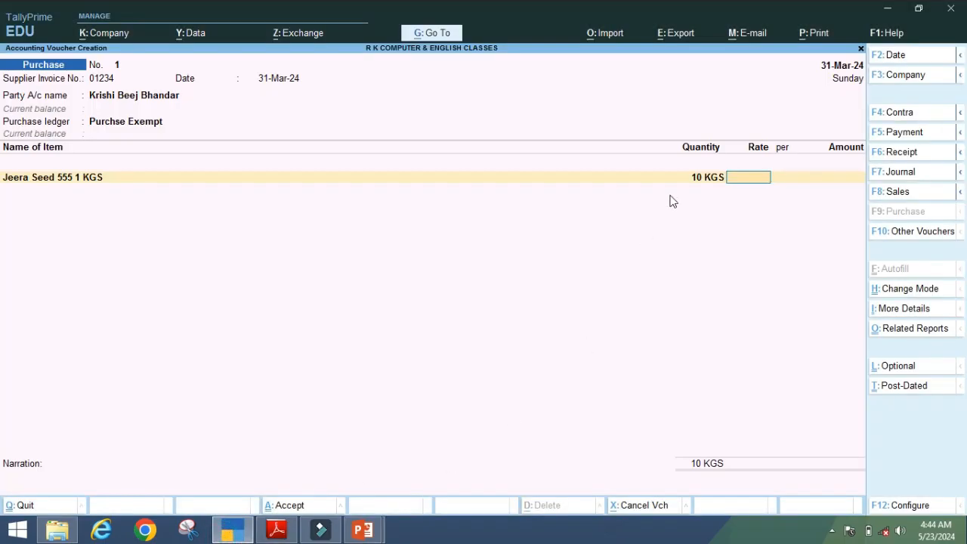
text(230)
key(Return)
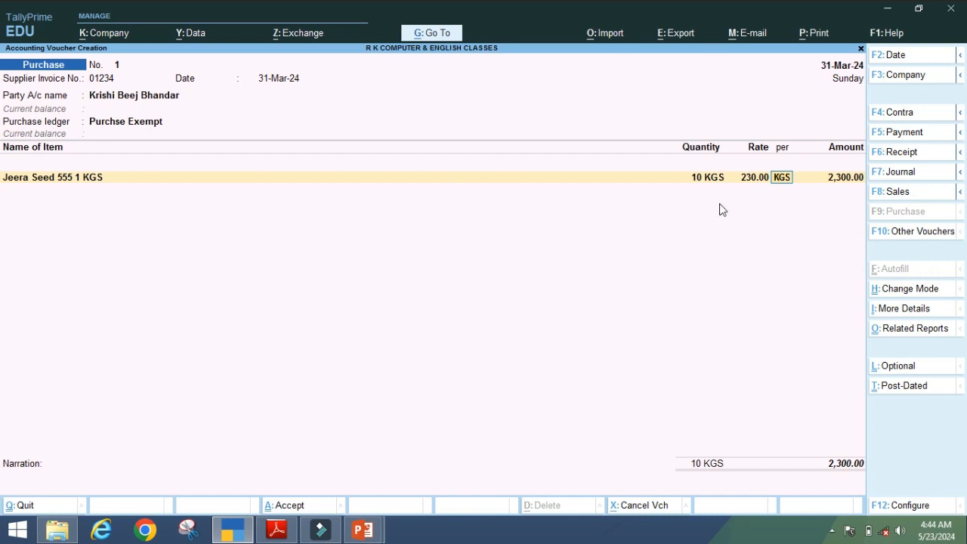
- Change the Jeera Seed quantity to 15 KGS and carry the line through with its rate kept
click(698, 182)
text(15)
key(Return)
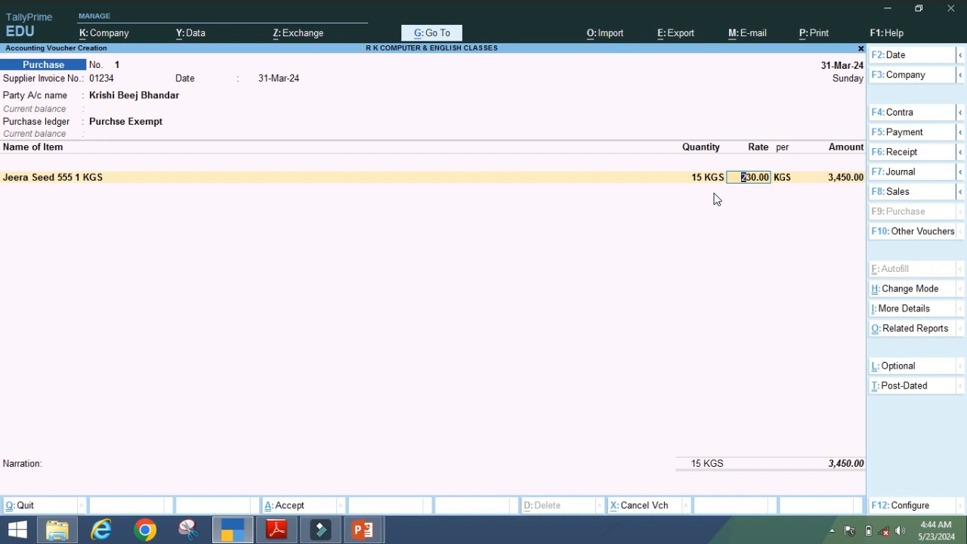
key(Return)
key(Return)
key(Return)
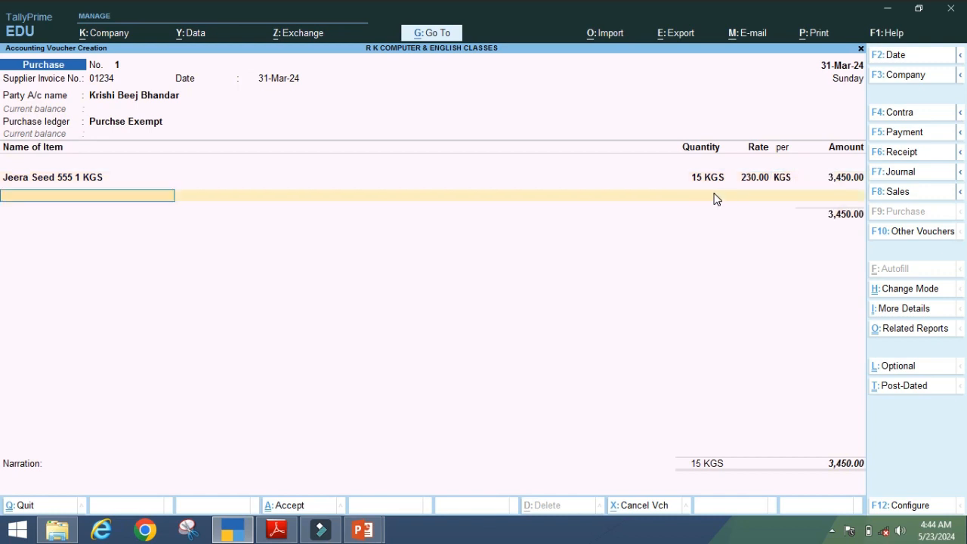
- Go back to the Jeera Seed line, set its quantity to 10 KGS and continue to the next item line
key(BackSpace)
key(BackSpace)
key(BackSpace)
key(BackSpace)
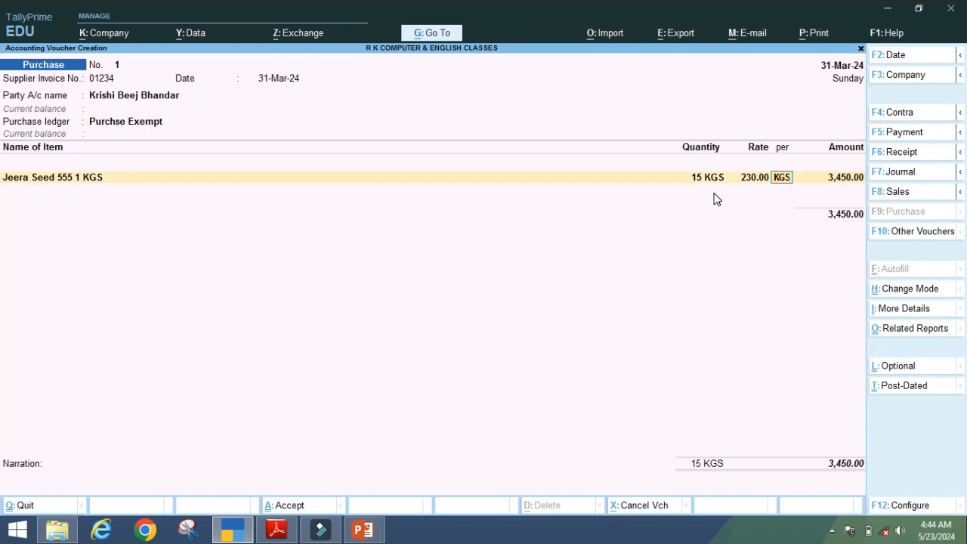
text(10)
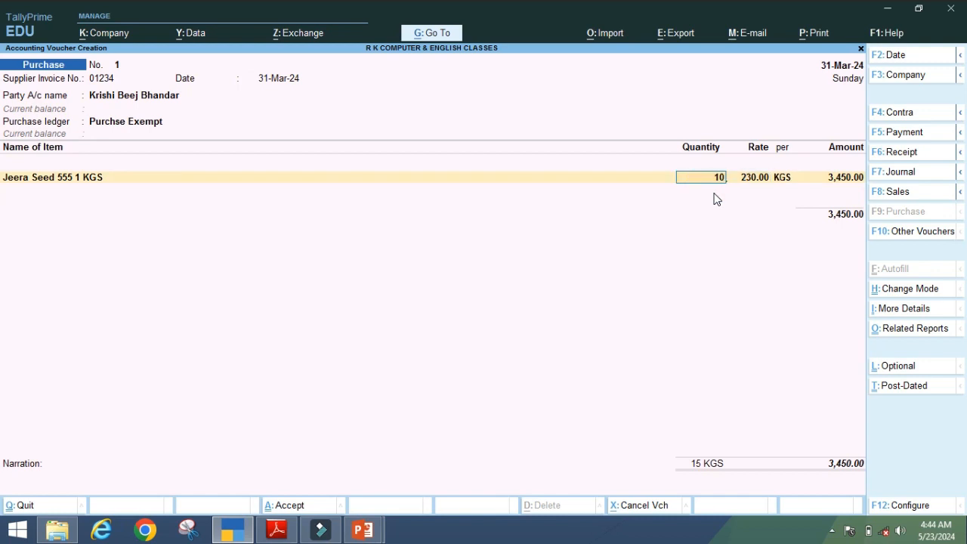
key(Return)
key(Return)
key(Return)
key(Return)
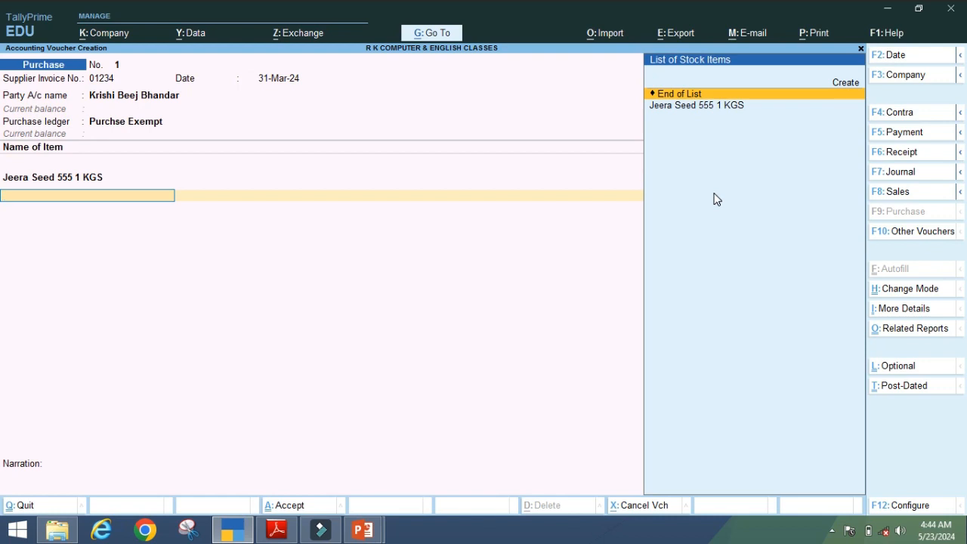
- Check the second item's name in the PDF, and start a new stock item named Taramira TMT Oil in TallyPrime
click(277, 530)
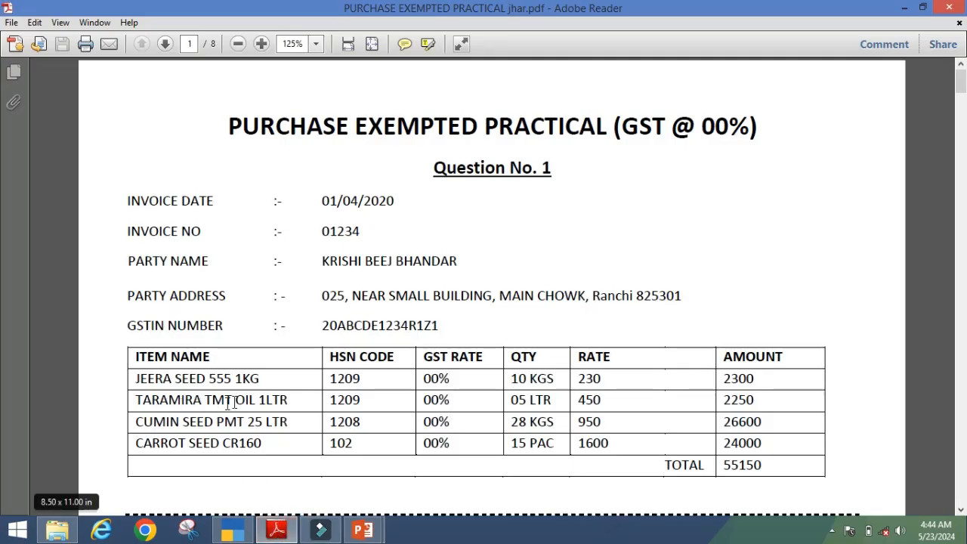
click(257, 533)
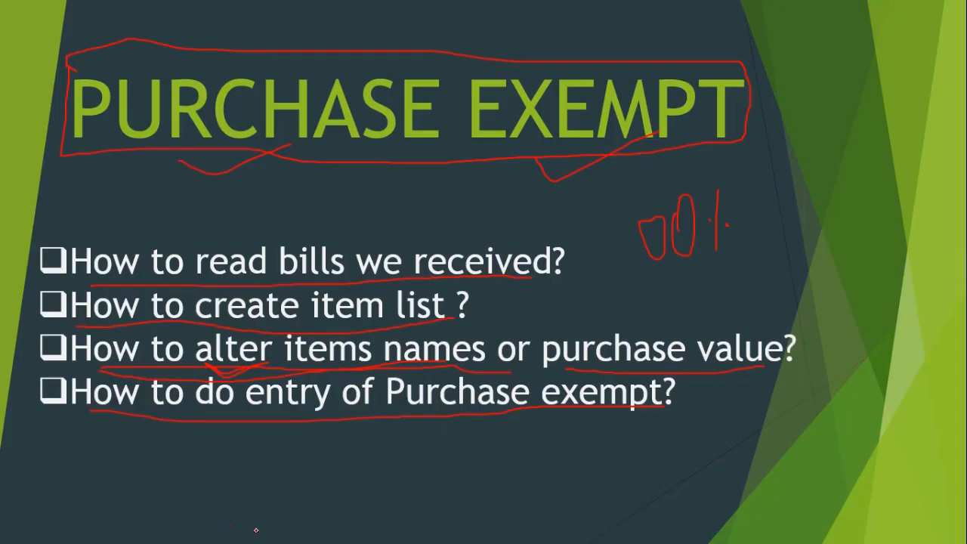
key(alt+Tab)
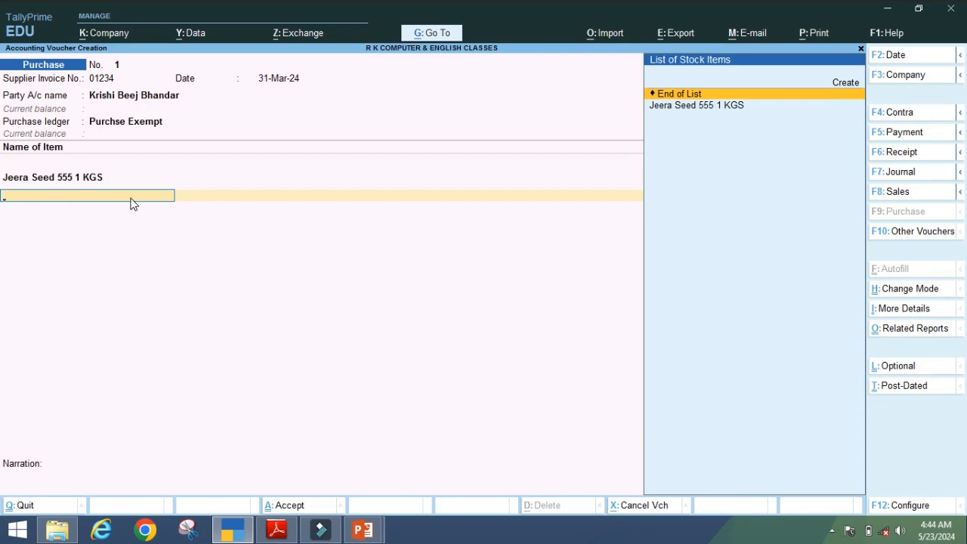
key(alt+c)
text(Taramira TMT Oil)
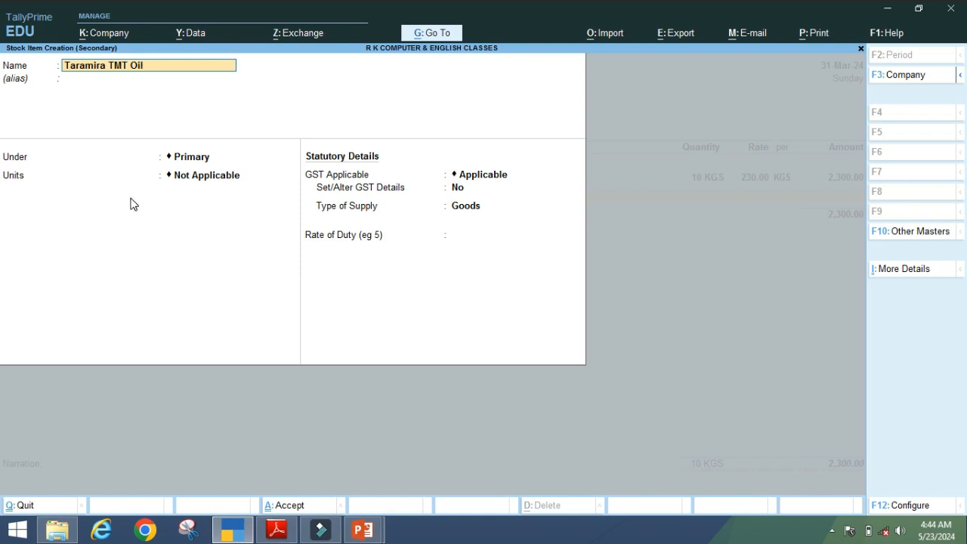
- Check the oil's pack size in the PDF, and complete the stock item's name in TallyPrime as Taramira TMT Oil 01LTR
key(alt+Tab)
key(alt+Tab)
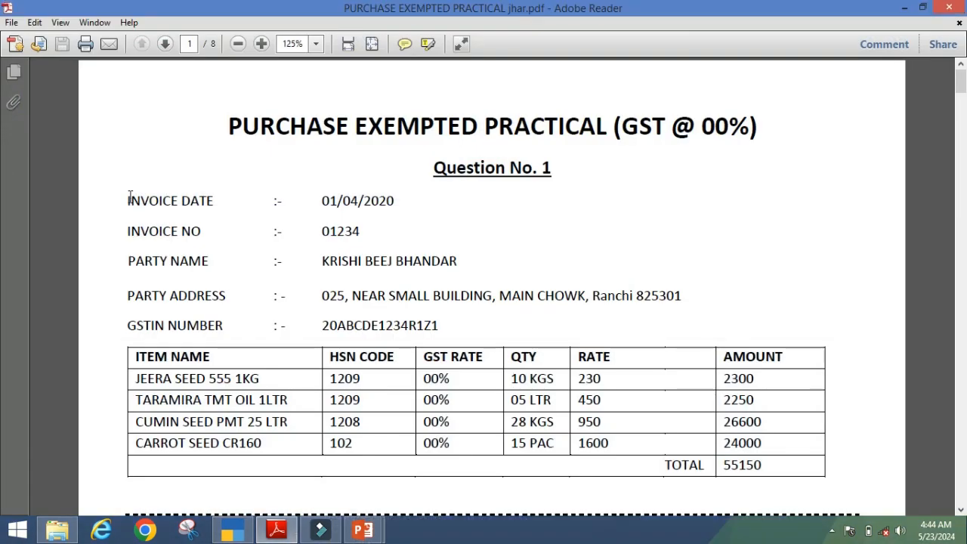
key(alt+Tab)
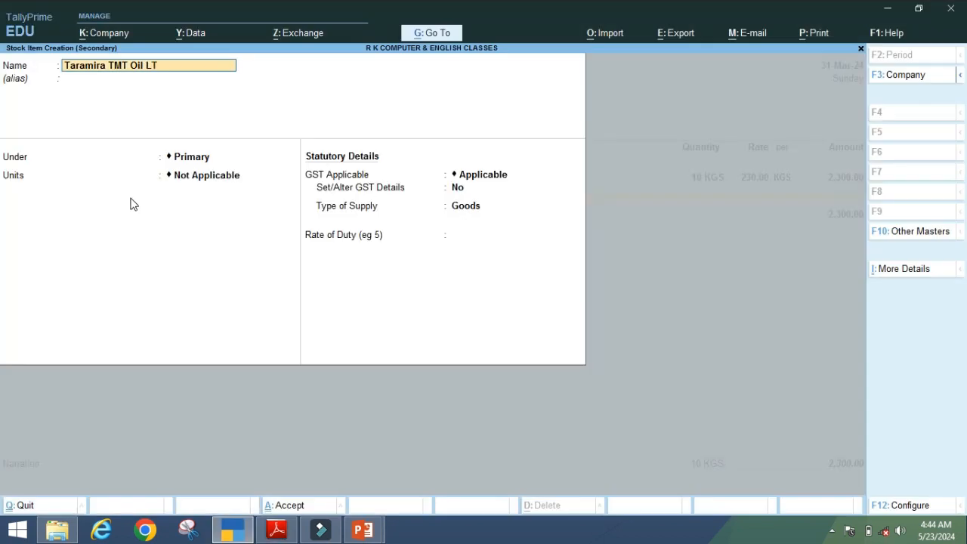
key(BackSpace)
key(BackSpace)
click(276, 531)
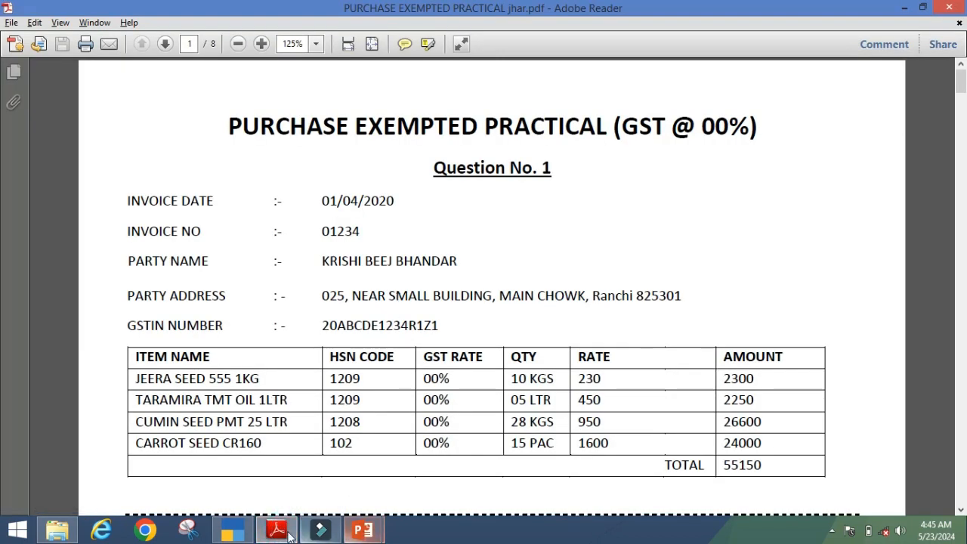
click(233, 530)
text(01LTR)
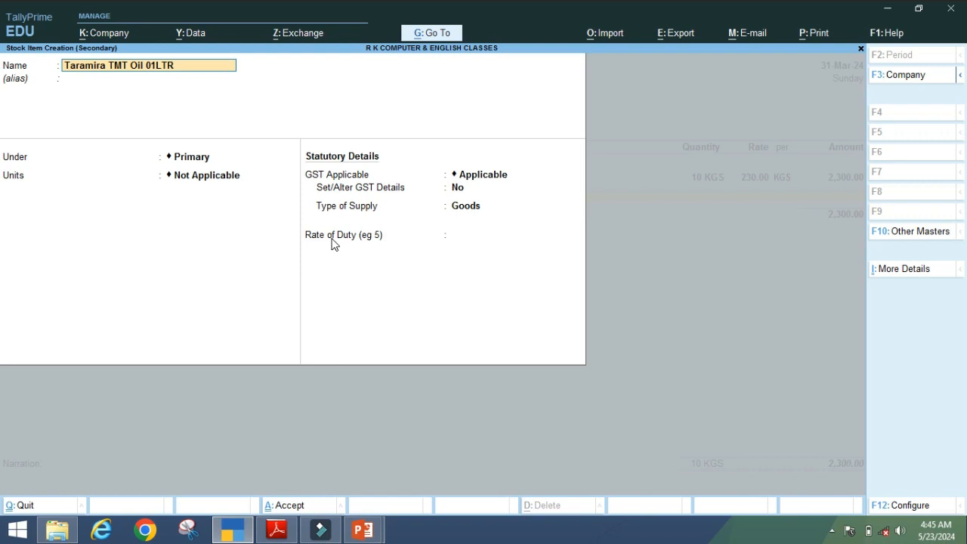
- Leave the alias empty and place the Taramira TMT Oil stock item under the 00% stock group
key(Return)
key(Return)
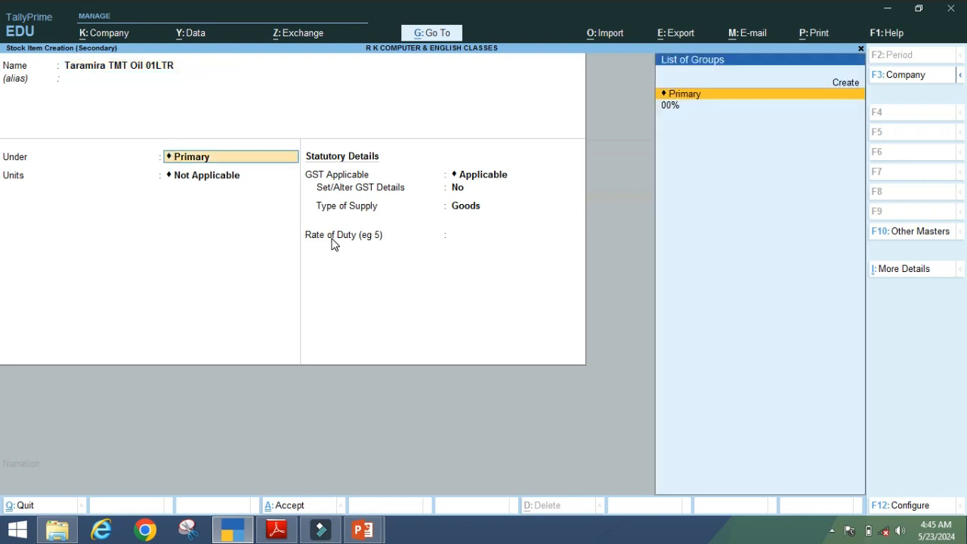
key(Down)
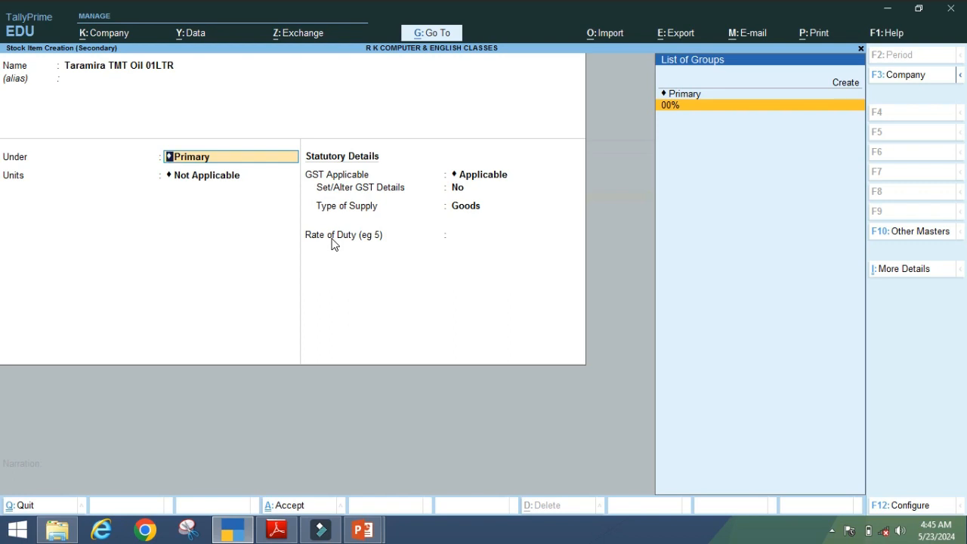
key(Return)
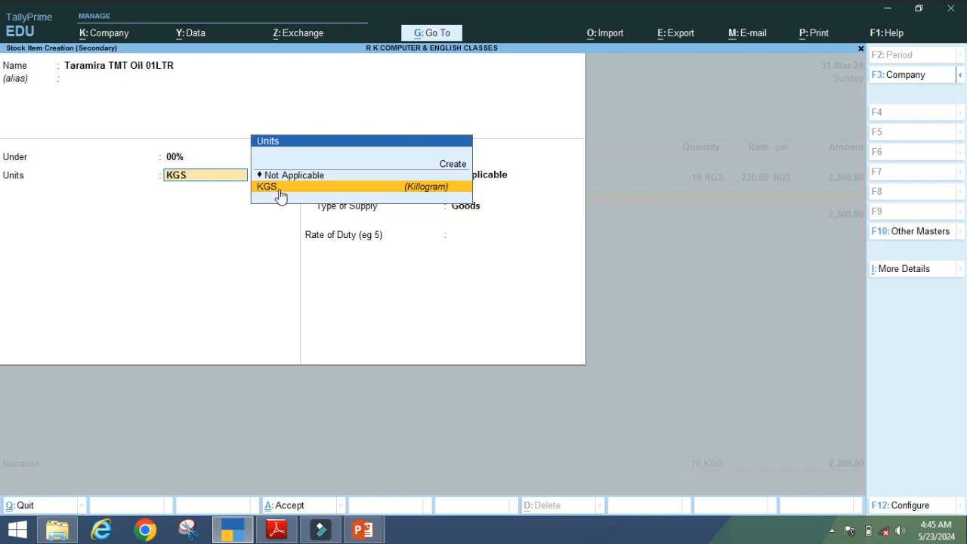
- Start a new simple unit for the oil with symbol LTR and formal name Liter
key(alt+c)
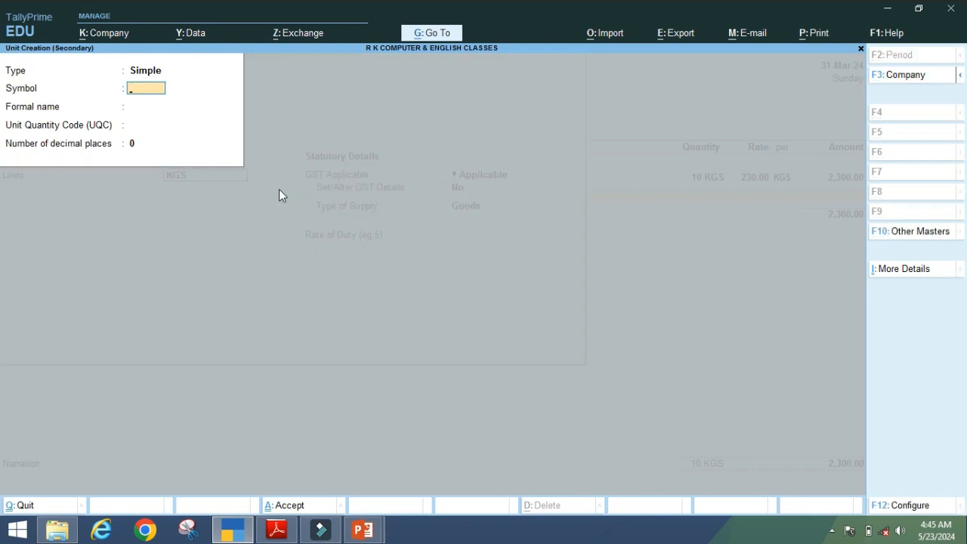
text(LTR)
key(Return)
text(Liter)
key(Return)
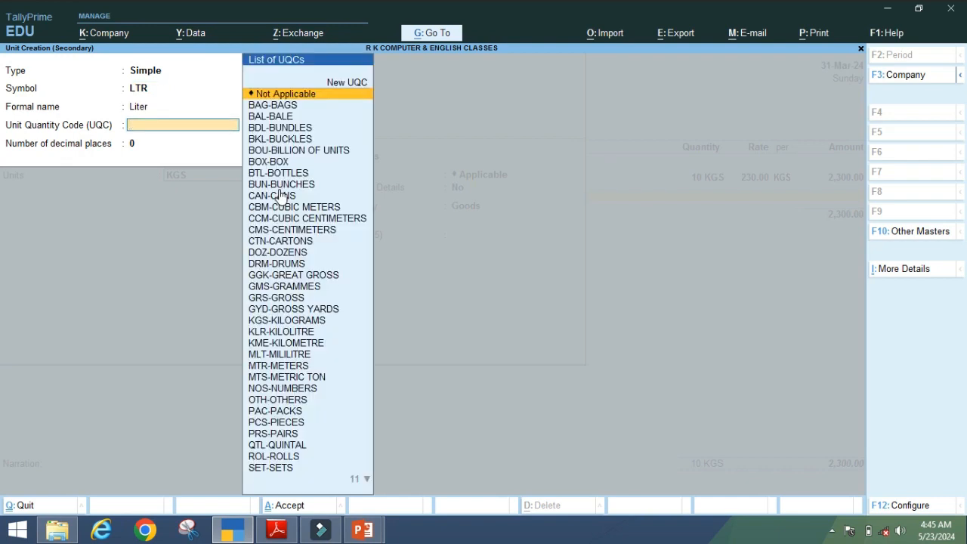
- Look through the list of unit quantity codes for one that suits the LTR unit
key(Down)
key(Down)
key(Down)
key(Down)
key(Down)
key(Down)
key(Down)
key(Down)
key(Down)
key(Down)
key(Down)
key(Down)
key(Down)
key(Down)
key(Down)
key(Down)
key(Down)
key(Down)
key(Down)
key(Down)
key(Up)
key(Up)
key(Up)
key(Up)
key(Up)
key(Up)
key(Up)
key(Up)
key(Up)
key(Up)
key(Up)
key(Up)
key(Up)
key(Up)
key(Up)
key(Down)
key(Down)
key(Down)
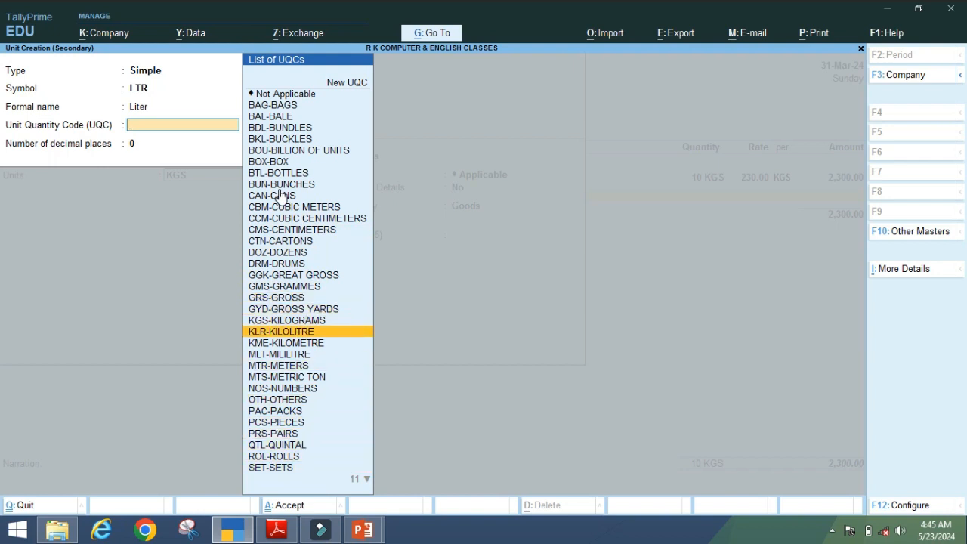
key(Down)
key(Down)
key(Down)
key(Down)
key(Down)
key(Down)
key(Down)
key(Down)
key(Down)
key(Down)
key(Down)
key(Down)
key(Down)
key(Down)
key(Down)
key(Down)
key(Down)
key(Down)
key(Down)
key(Down)
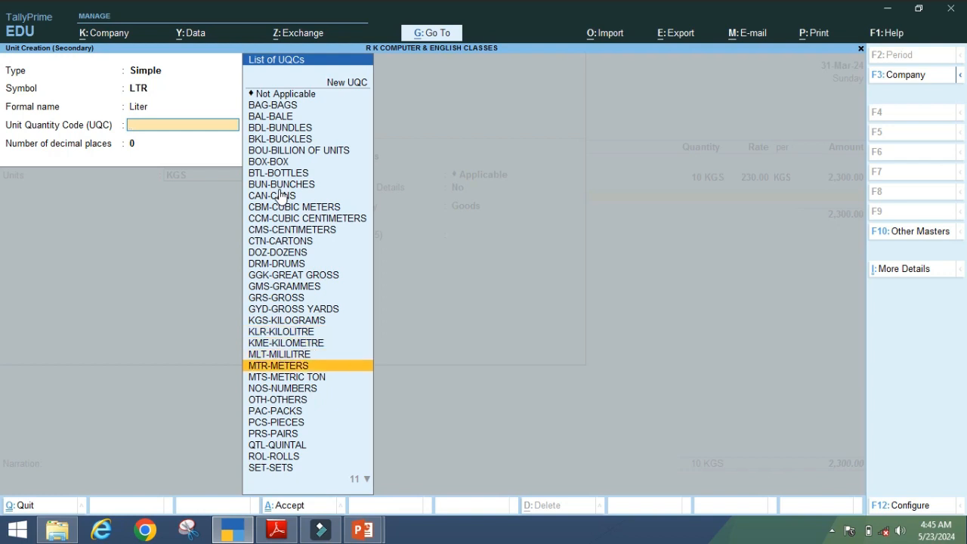
key(Down)
key(Down)
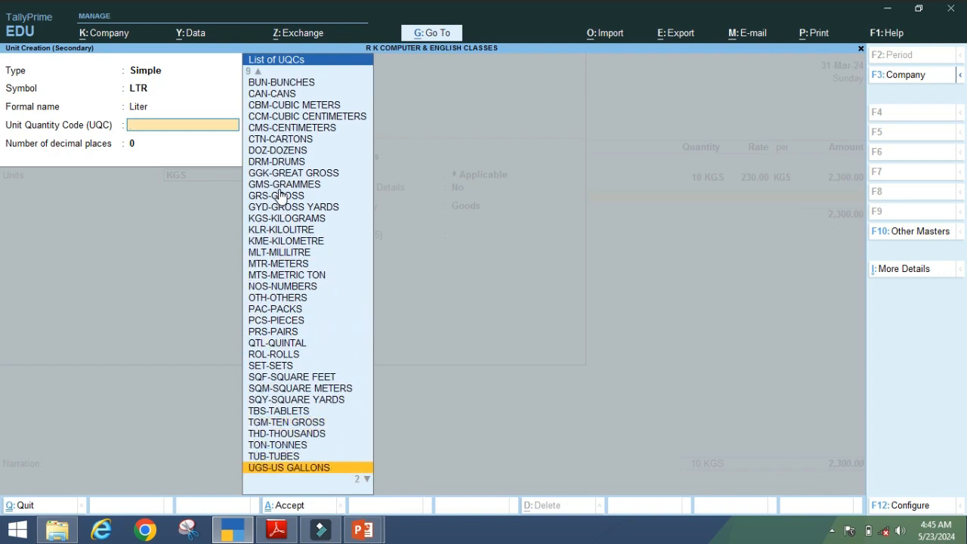
text(ll)
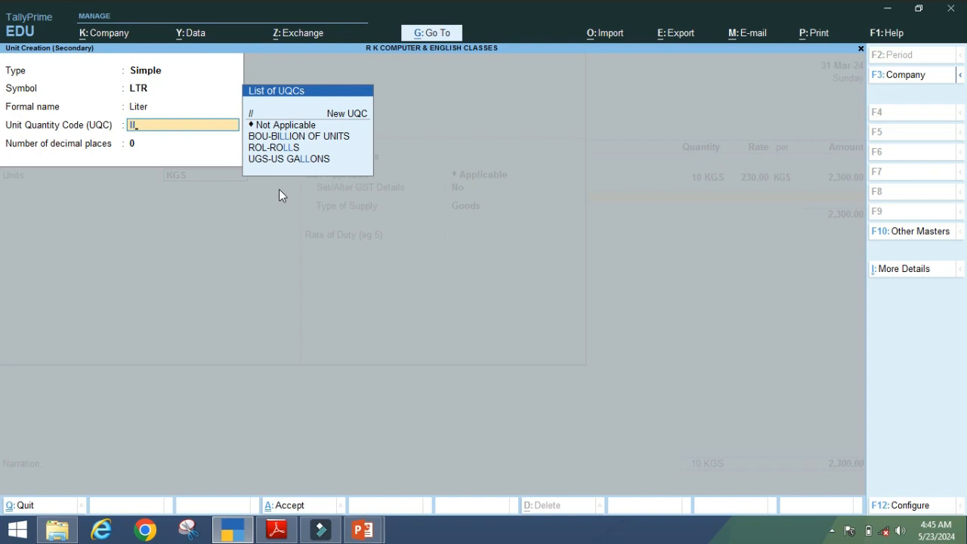
key(BackSpace)
key(BackSpace)
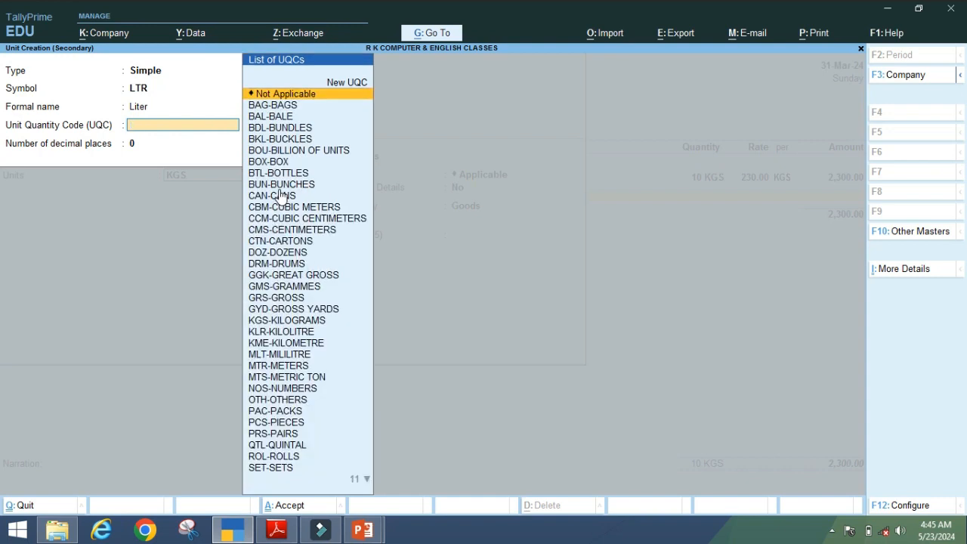
- Filter the quantity codes by "l", assign KLR-KILOLITRE to the LTR unit, and save it with 0 decimal places
text(l)
key(Down)
key(Down)
key(Down)
key(Down)
key(Down)
key(Down)
key(Down)
key(Down)
key(Down)
key(Down)
key(Down)
key(Down)
key(Down)
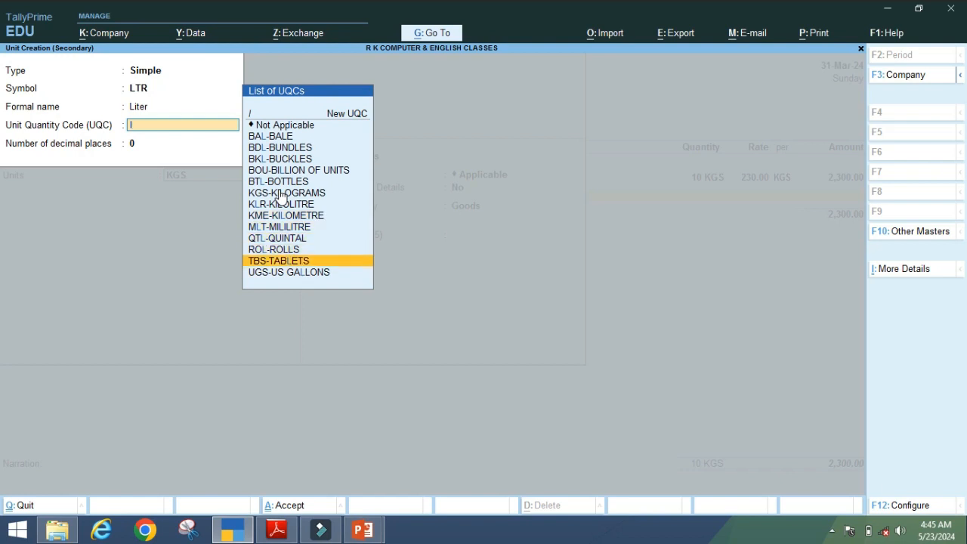
key(Down)
key(Up)
key(Up)
key(Up)
key(Up)
key(Up)
key(Up)
key(Up)
key(Up)
key(Up)
key(Up)
key(Up)
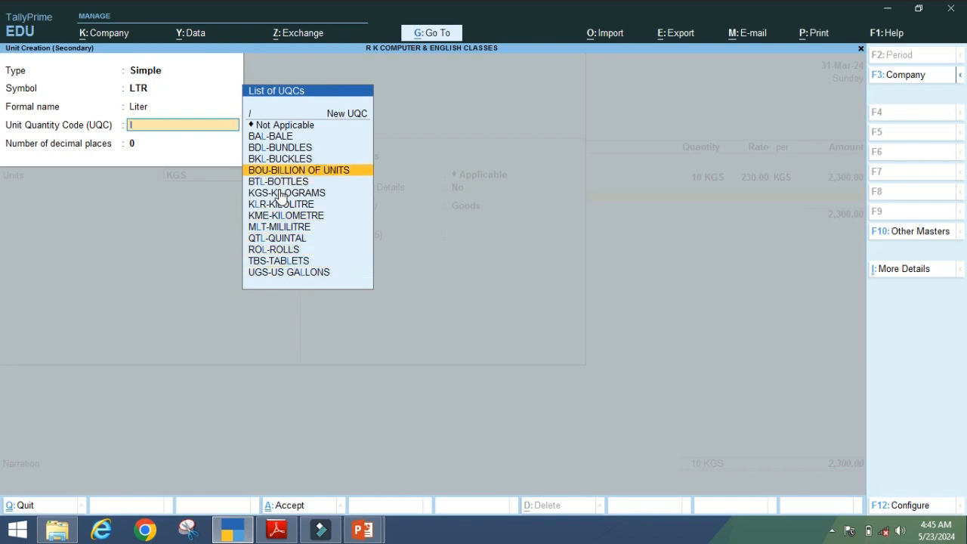
key(Down)
key(Down)
key(Down)
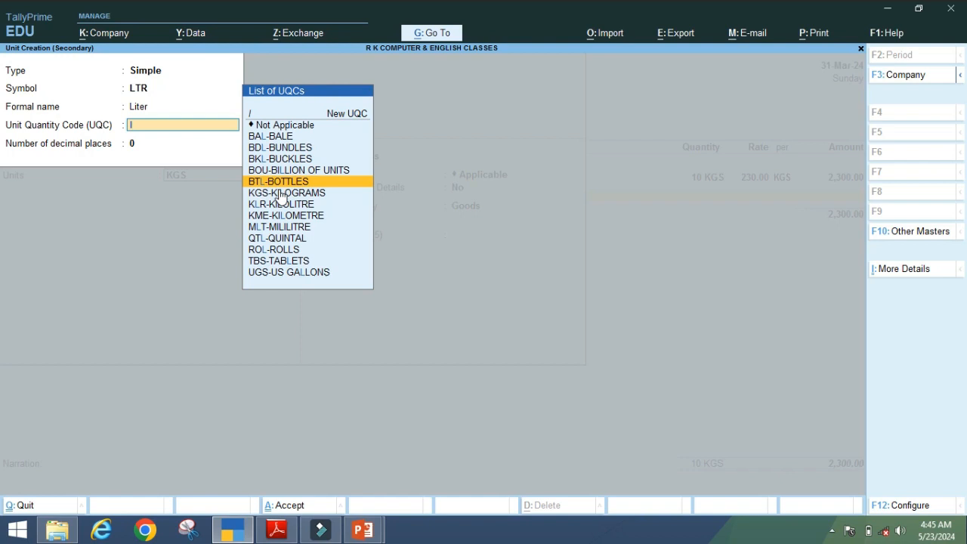
click(281, 204)
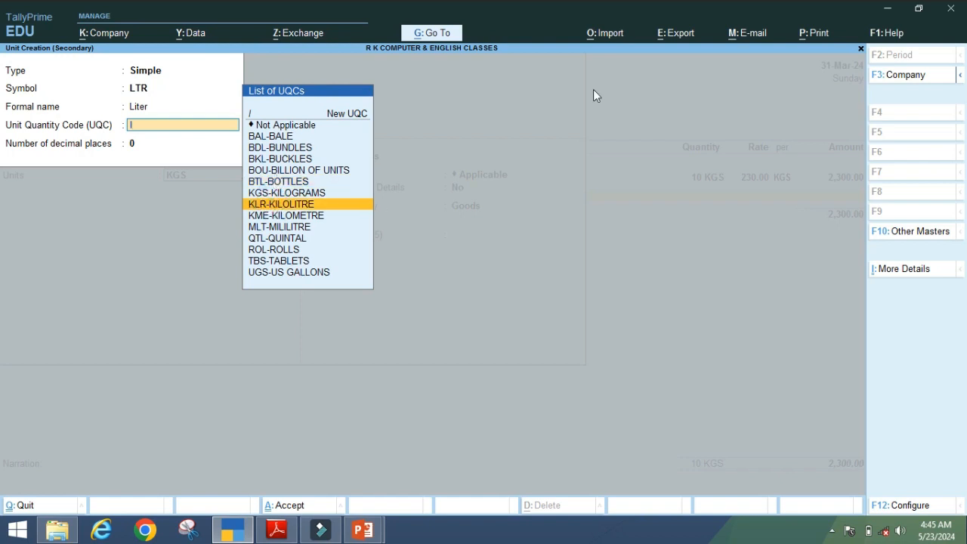
key(Return)
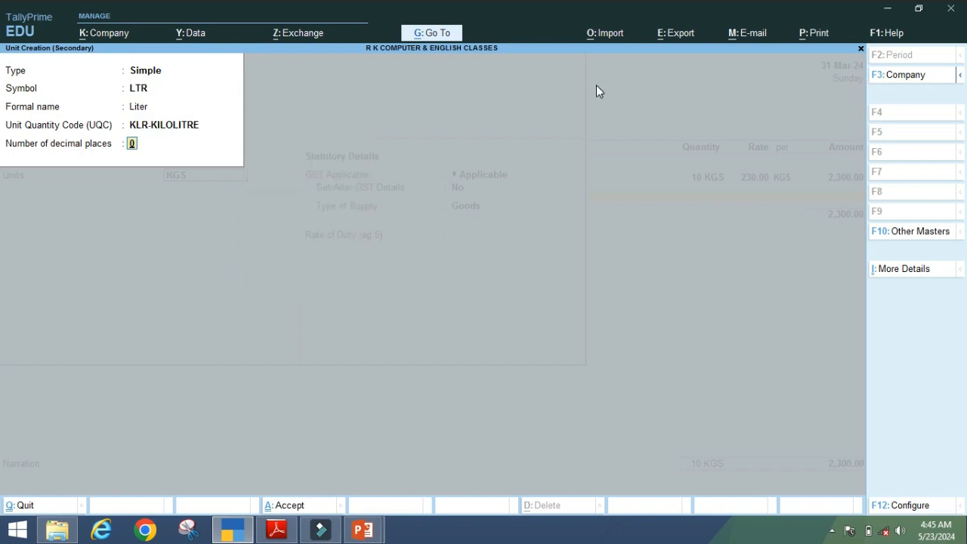
key(Return)
key(Return)
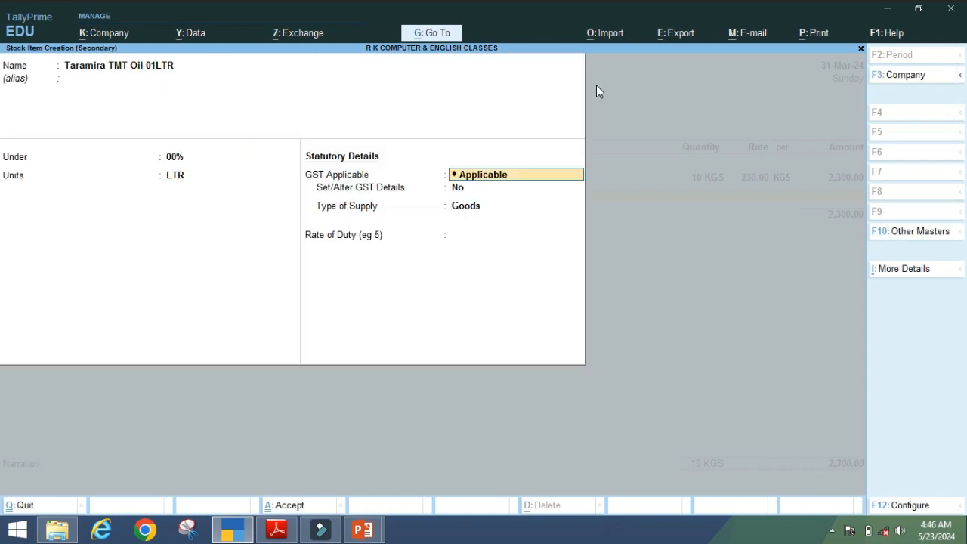
- Keep the default statutory details for Taramira TMT Oil 01LTR and save the stock item
key(Return)
key(Return)
key(Return)
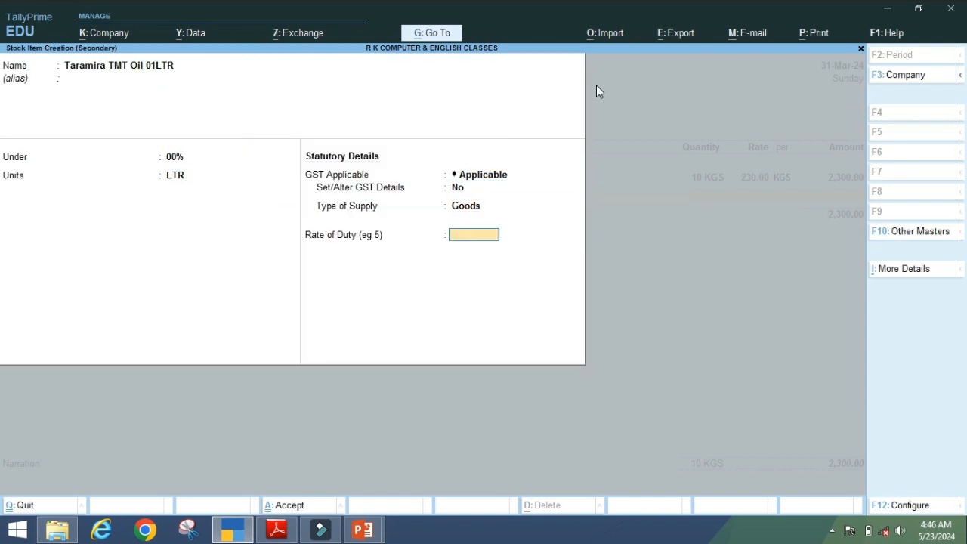
key(Return)
key(Return)
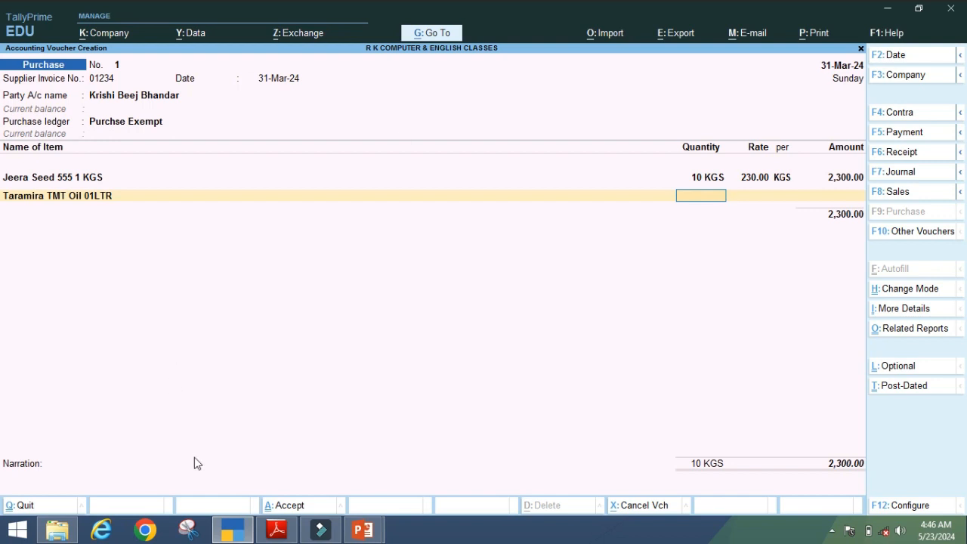
- Check the oil's quantity in the PDF, and enter 05 as its quantity in the TallyPrime purchase voucher
click(277, 529)
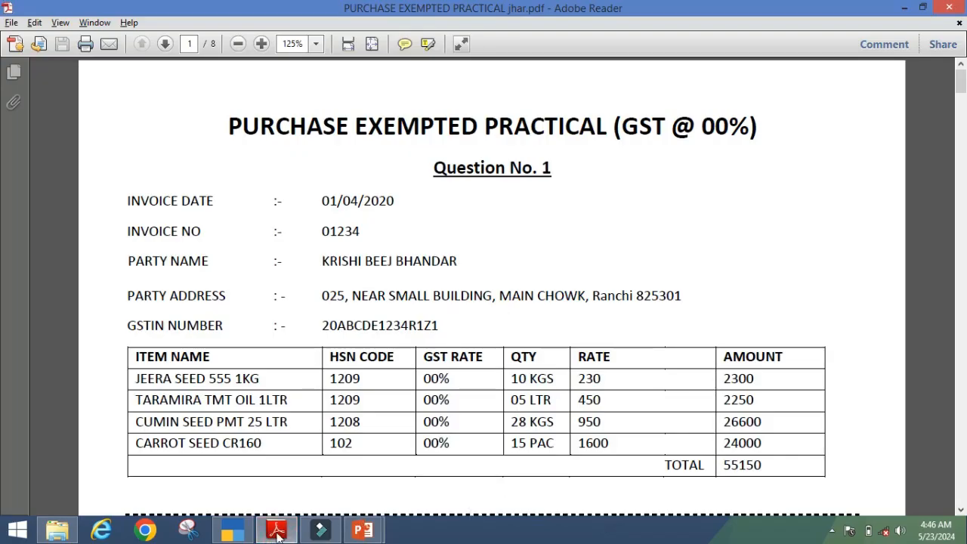
click(232, 529)
text(05)
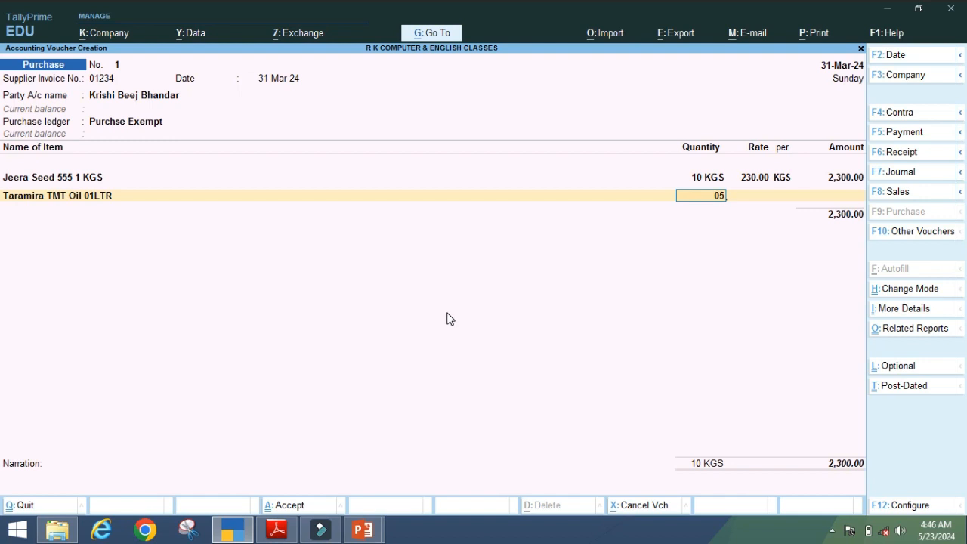
key(Return)
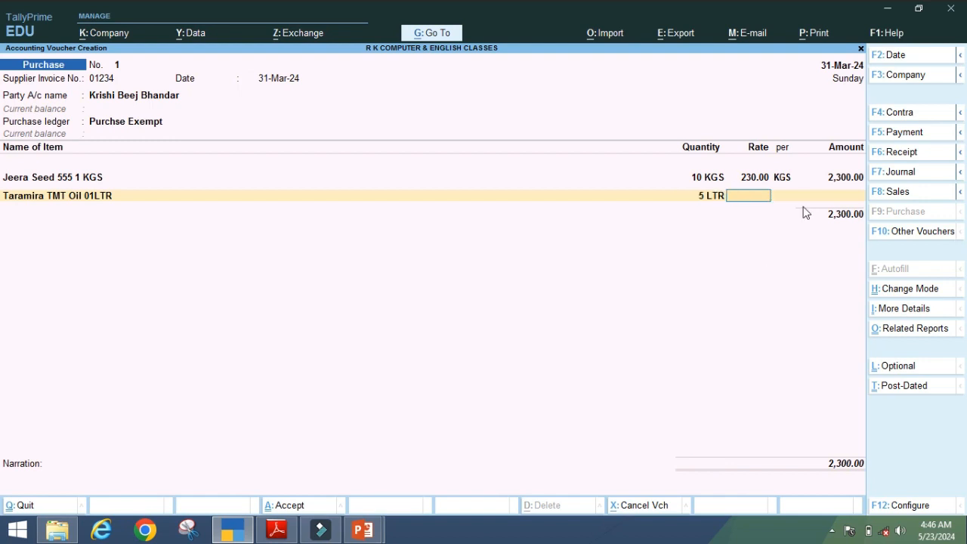
- Check the oil's rate in the PDF, and enter 450 per LTR on its line in TallyPrime
click(276, 529)
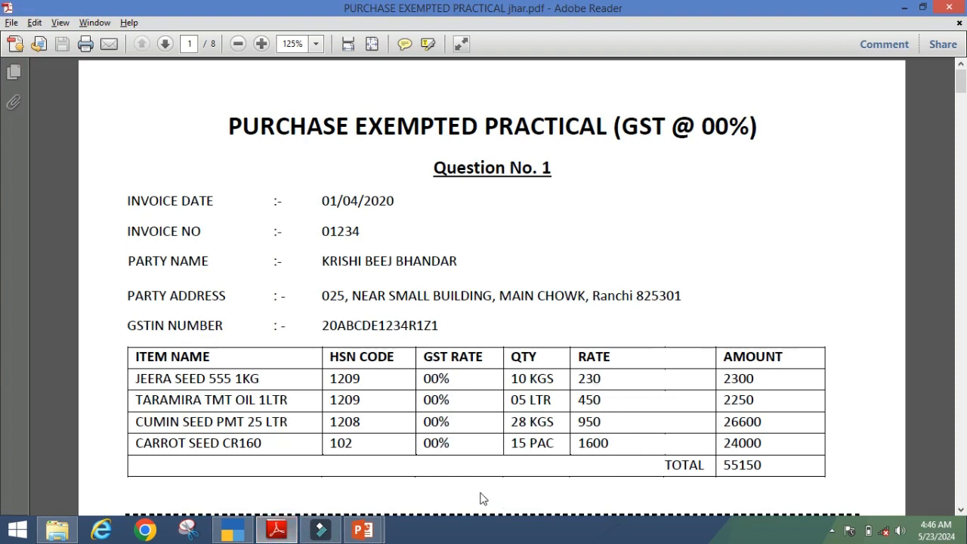
click(250, 532)
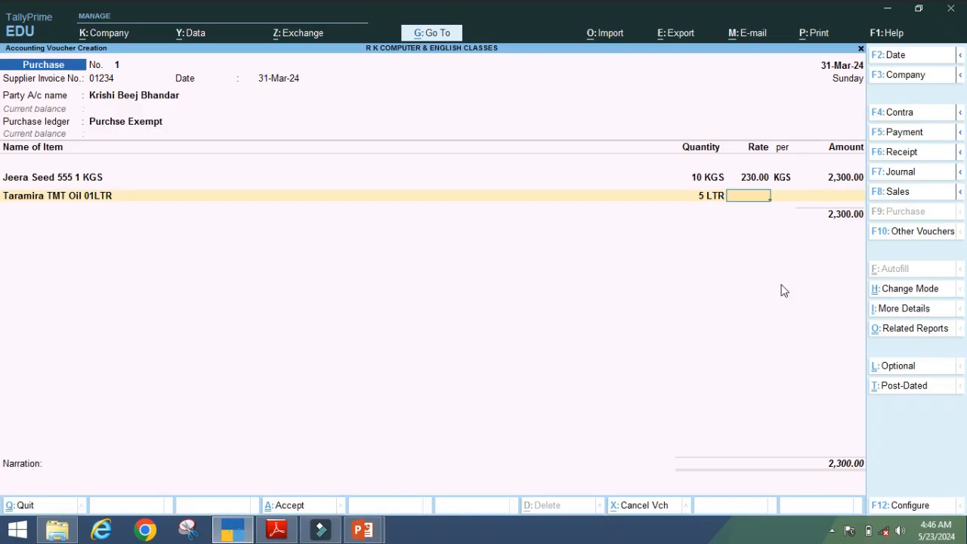
text(0)
key(Return)
key(Return)
key(Return)
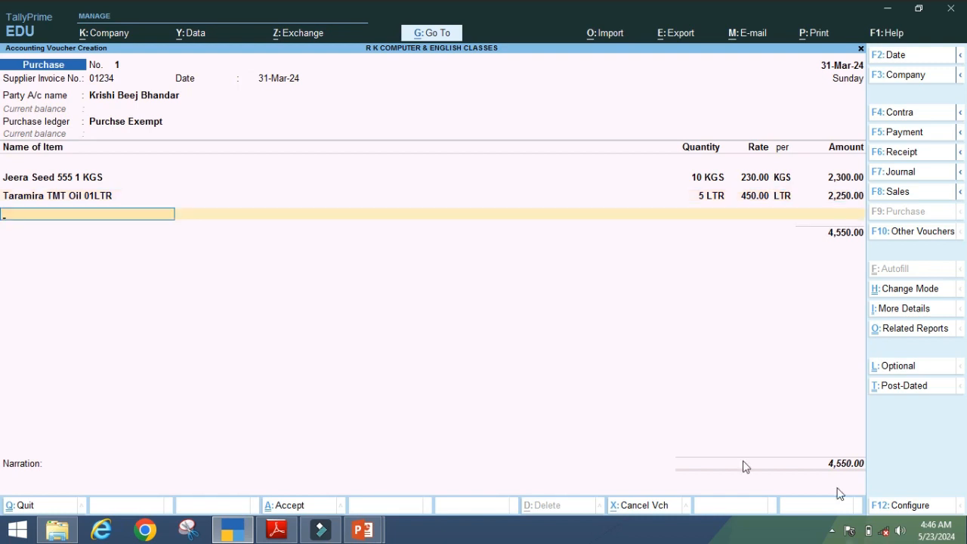
- Check the third item's name in the PDF, and start a new stock item named Cumin Seed PMT in TallyPrime
click(277, 530)
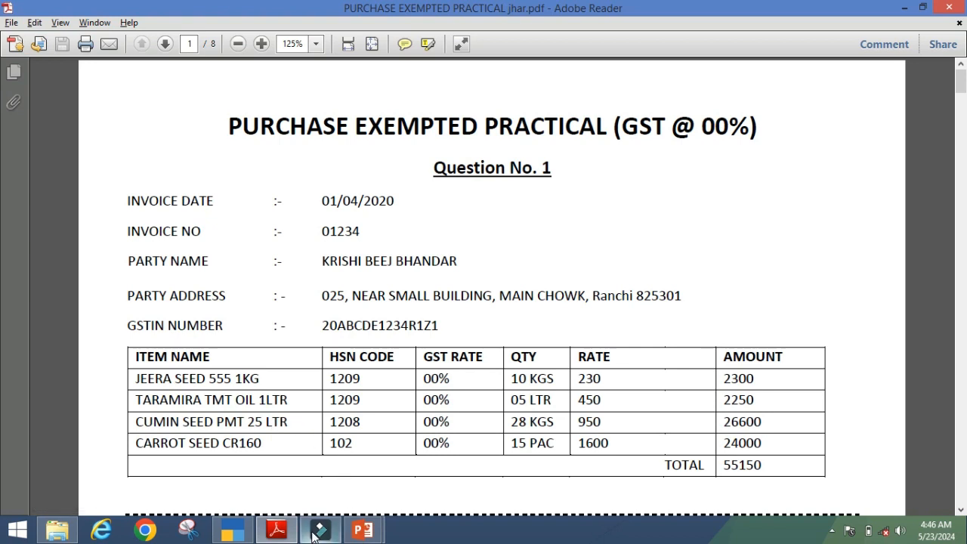
click(225, 537)
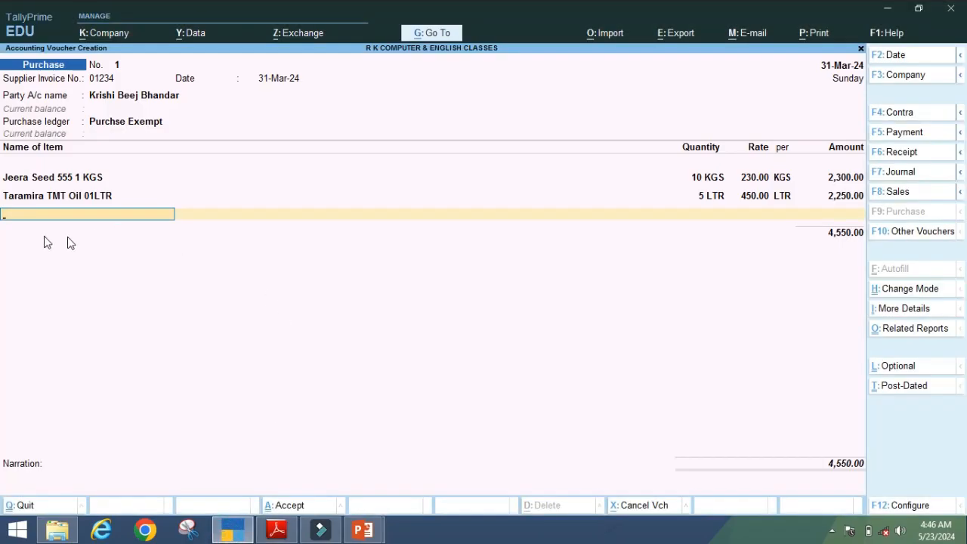
key(alt)
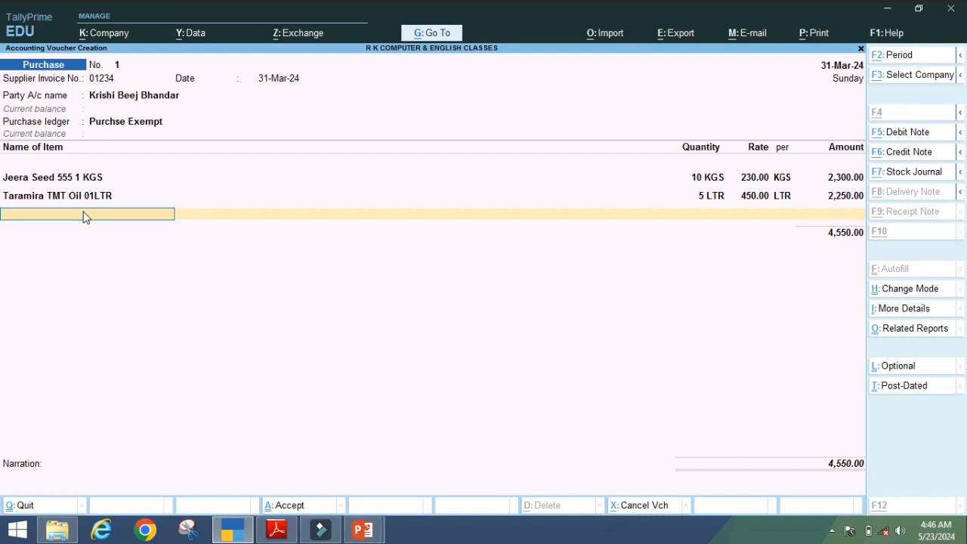
key(alt+c)
text(Cumin Seed PMT)
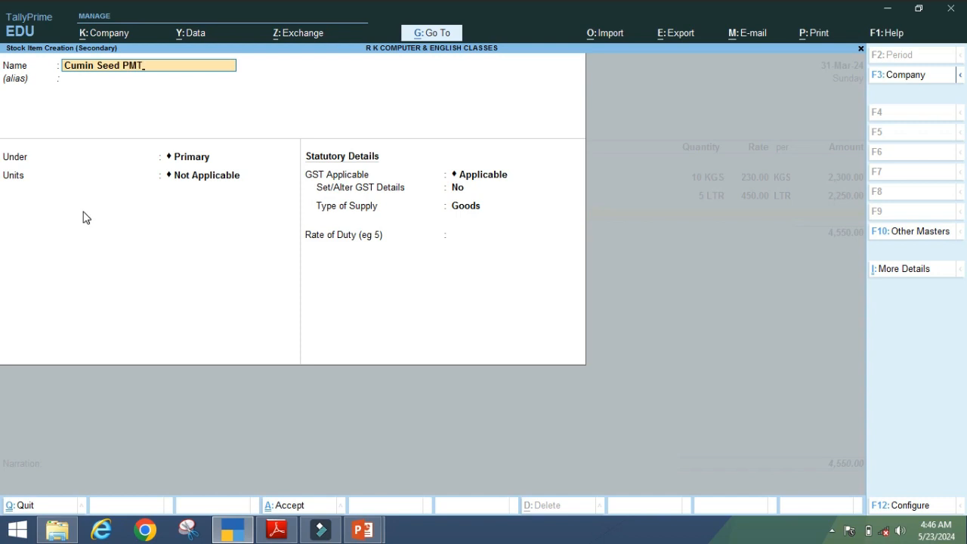
- Check the cumin seed's pack size in the PDF, and complete the TallyPrime item name as Cumin Seed PMT 25LTR without an alias
click(277, 531)
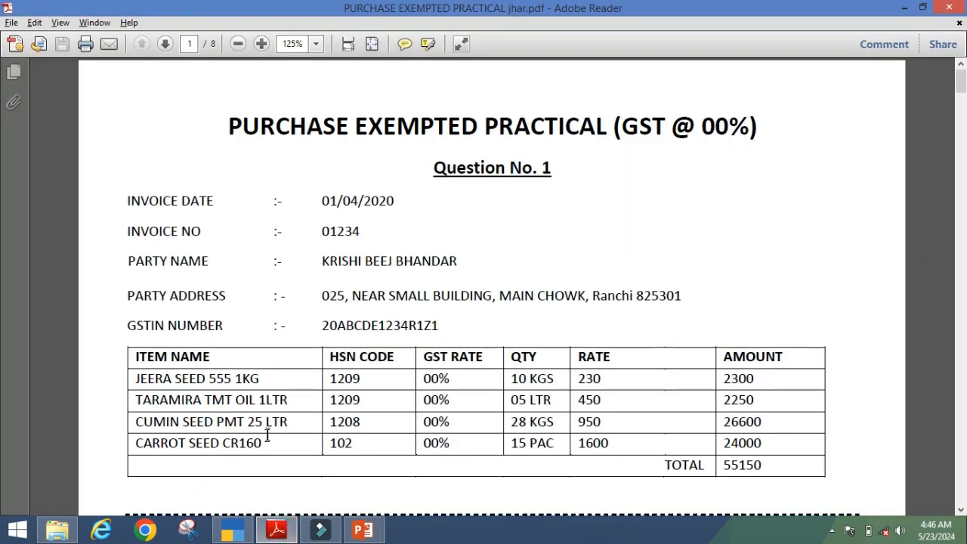
click(232, 531)
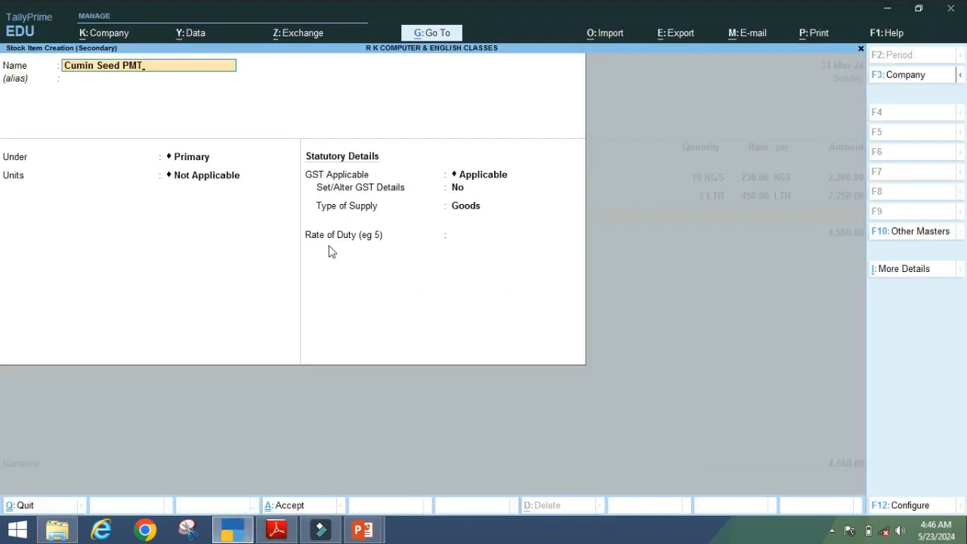
text(25LTR)
key(Return)
key(Return)
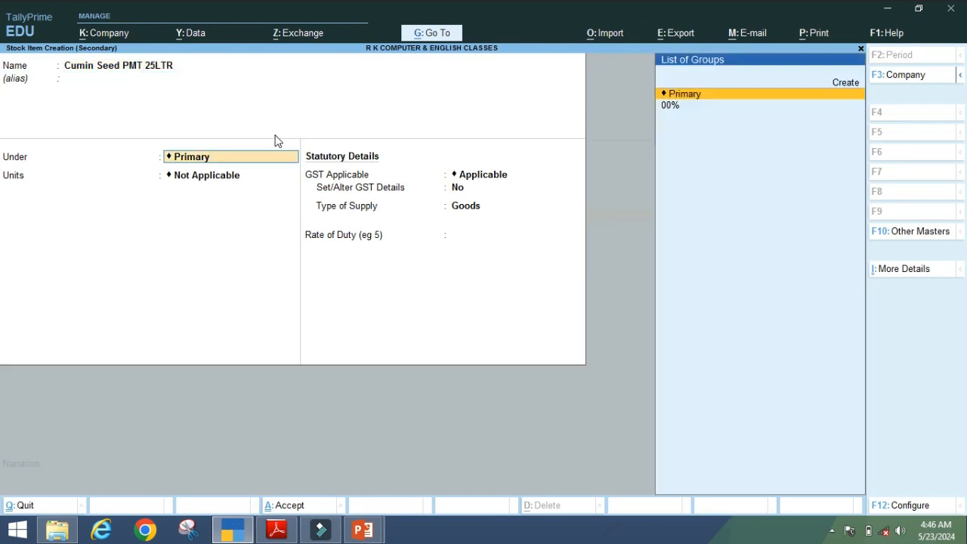
- Place the cumin seed item under the 00% group with unit LTR, and save it with the default statutory details
key(Down)
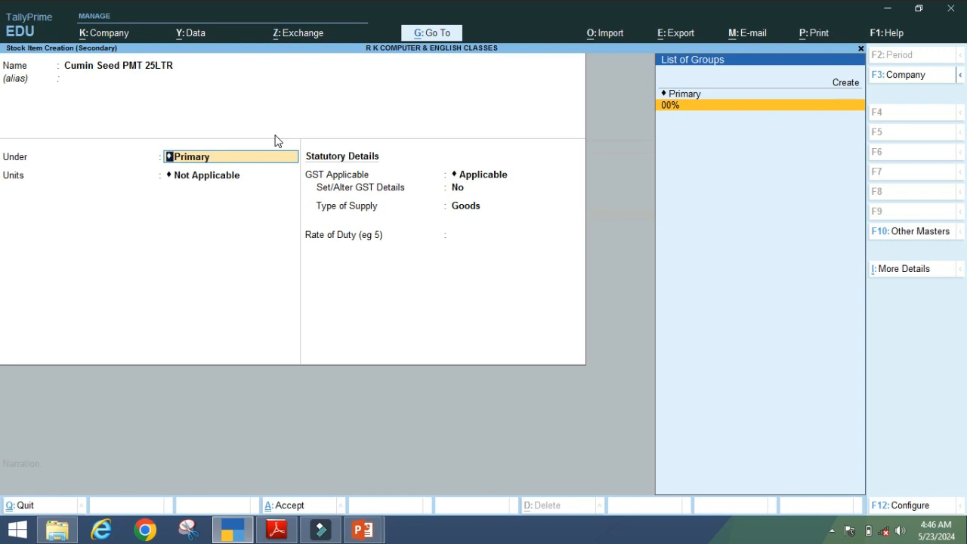
key(Return)
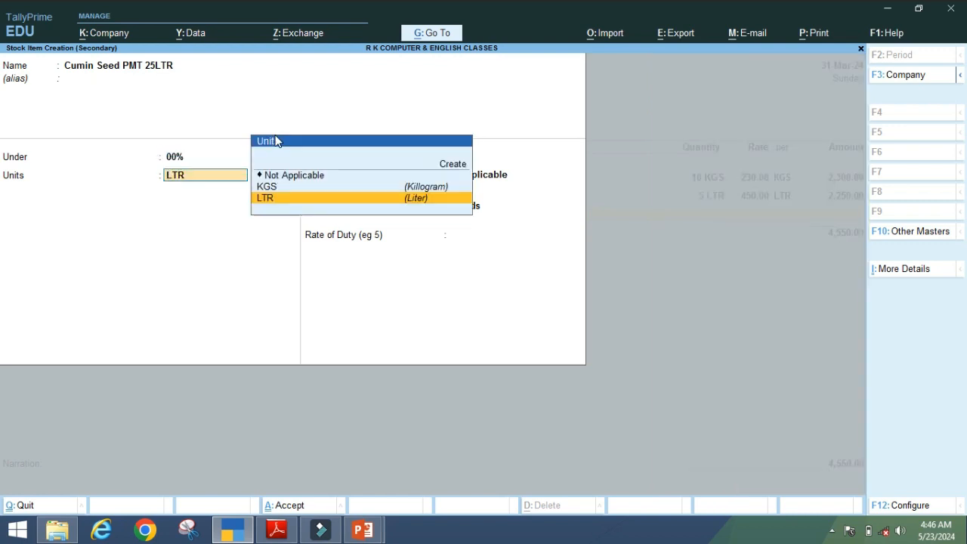
key(Return)
key(Return)
key(Return)
key(Return)
key(Return)
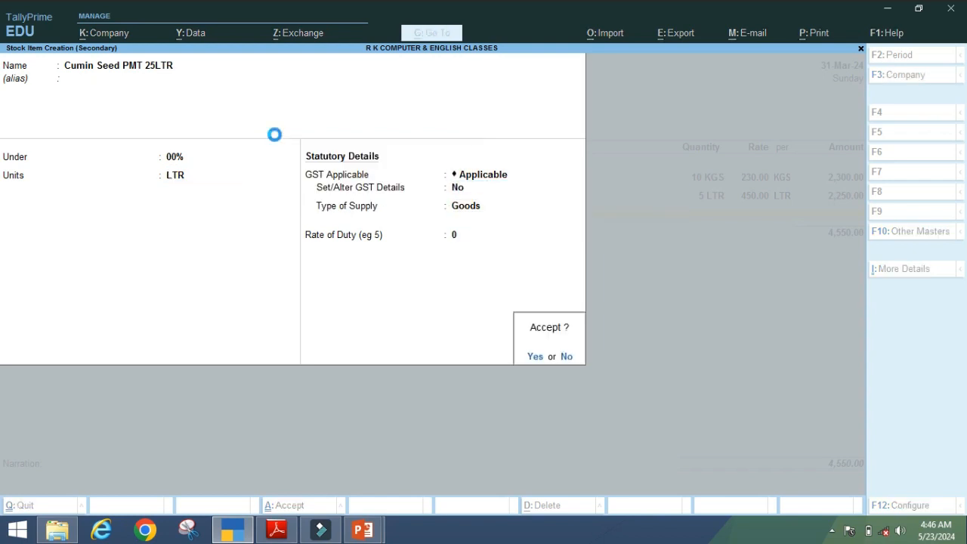
key(Return)
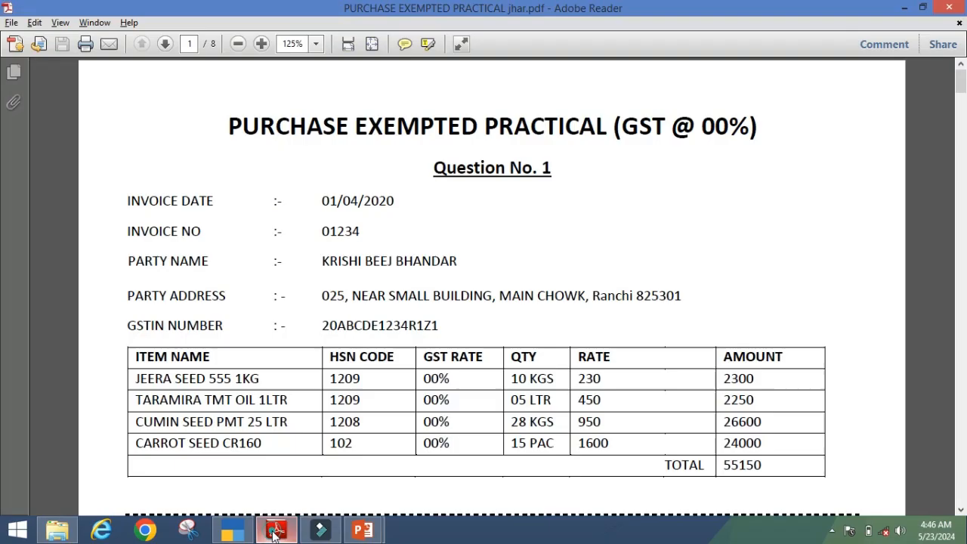
- Check the cumin seed's quantity in the PDF, and enter 28 as its quantity in the TallyPrime voucher
click(277, 529)
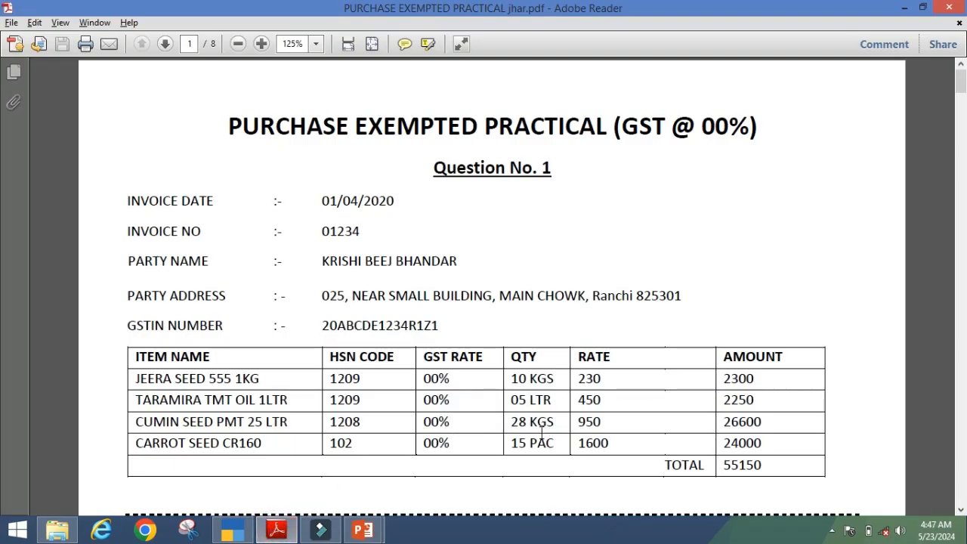
drag(509, 422, 556, 425)
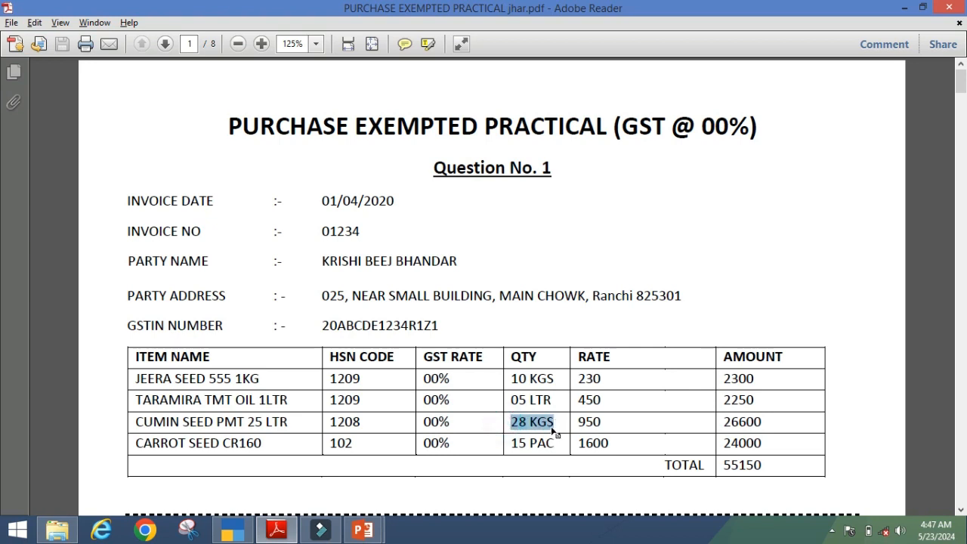
click(525, 426)
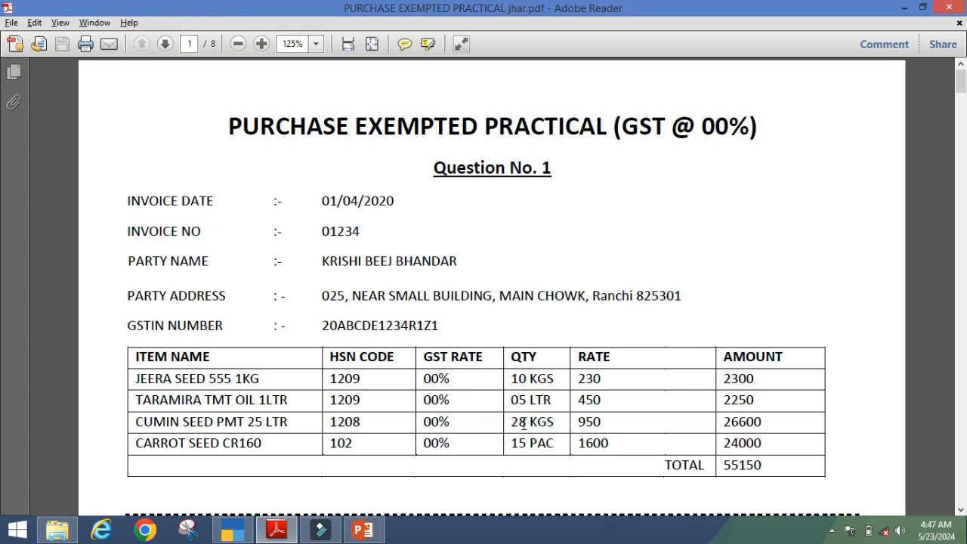
click(252, 536)
text(2)
key(Return)
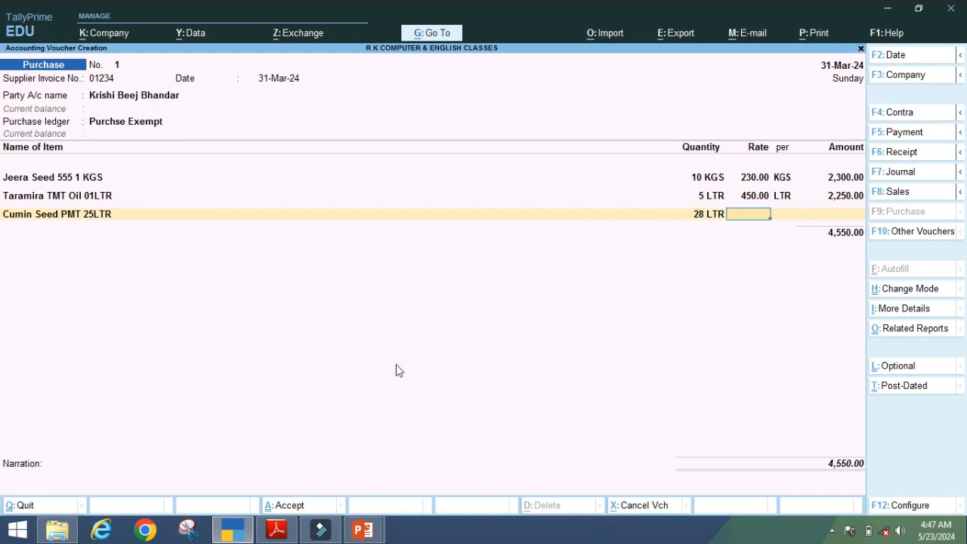
- Check the cumin seed's rate in the PDF, and enter 950 as its rate in the TallyPrime voucher
click(277, 532)
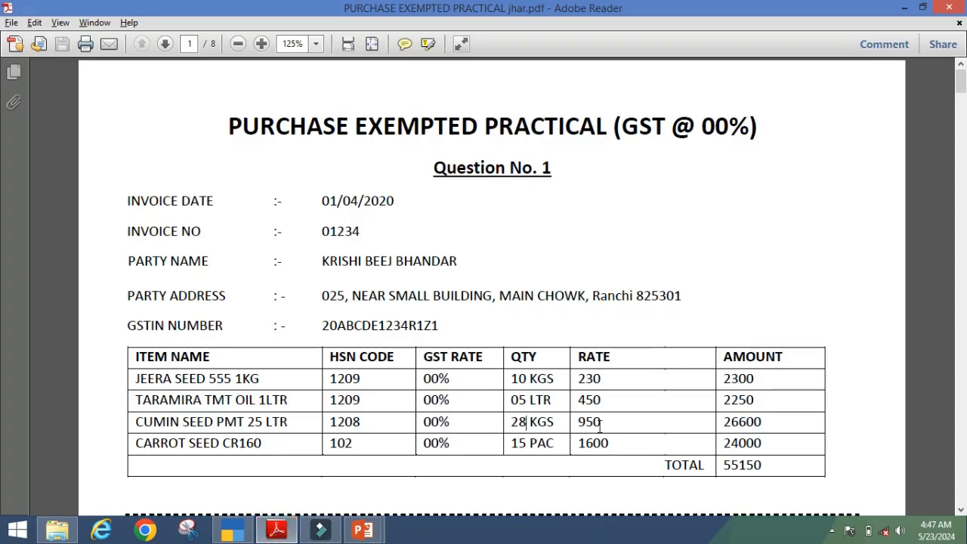
click(234, 532)
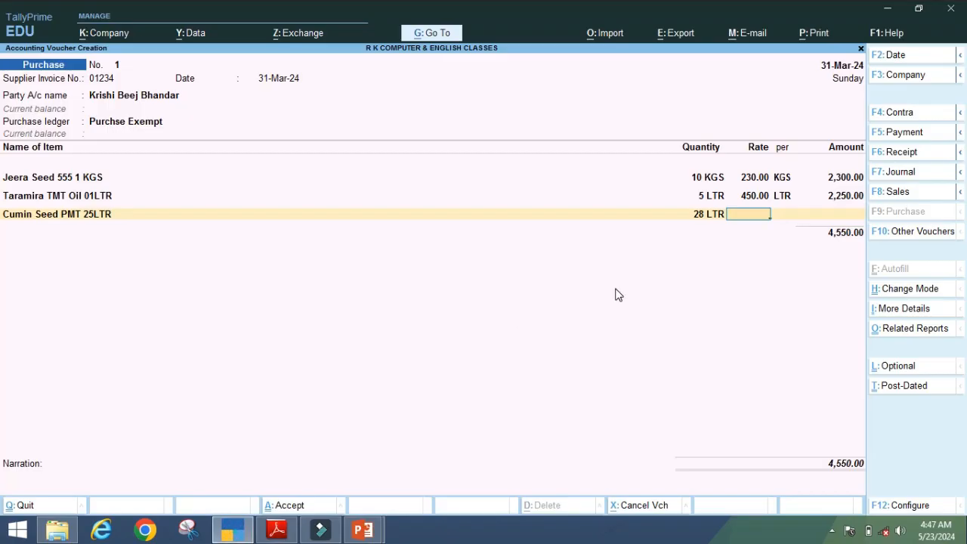
text(950)
key(Return)
key(Return)
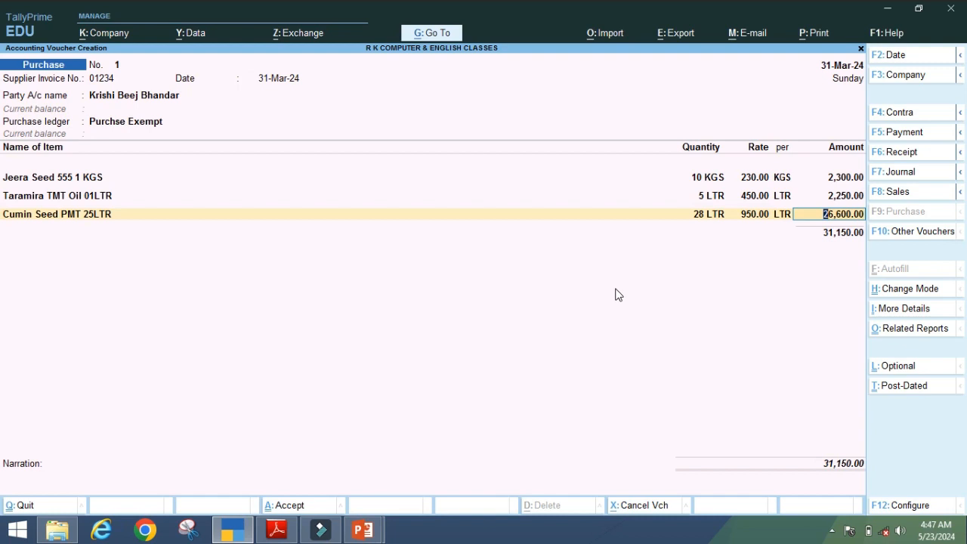
key(Return)
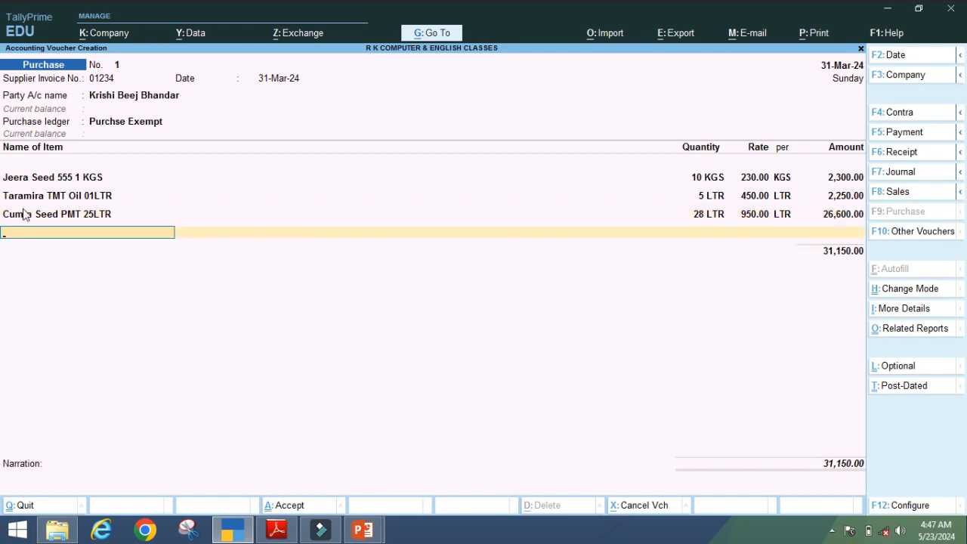
- Check the fourth item's name in the PDF, and start a TallyPrime stock item named Carrot Seed CR160 without an alias
click(278, 530)
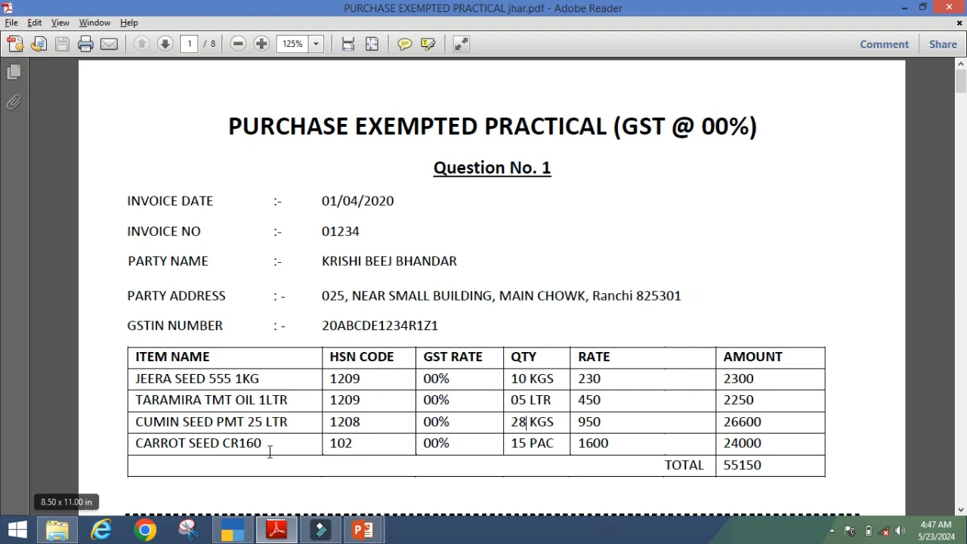
click(237, 536)
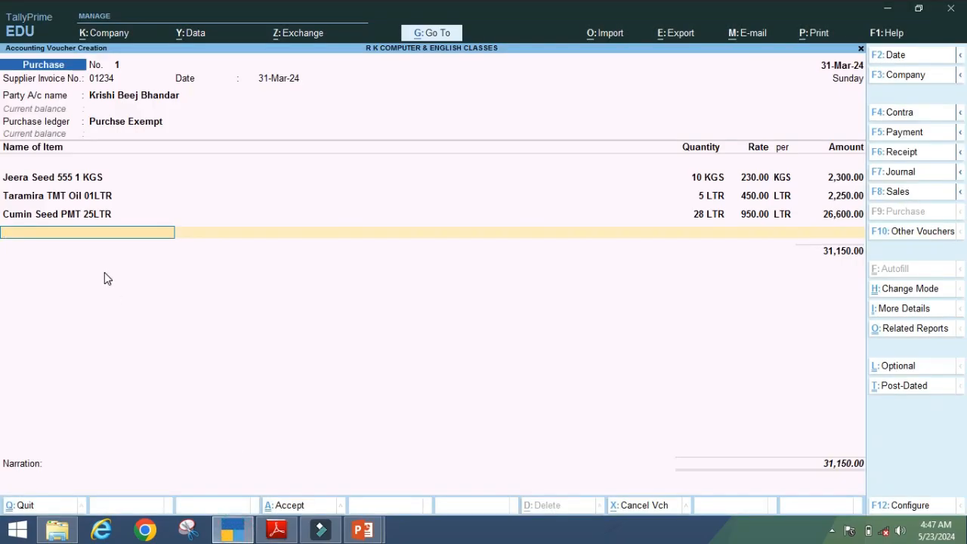
key(alt+c)
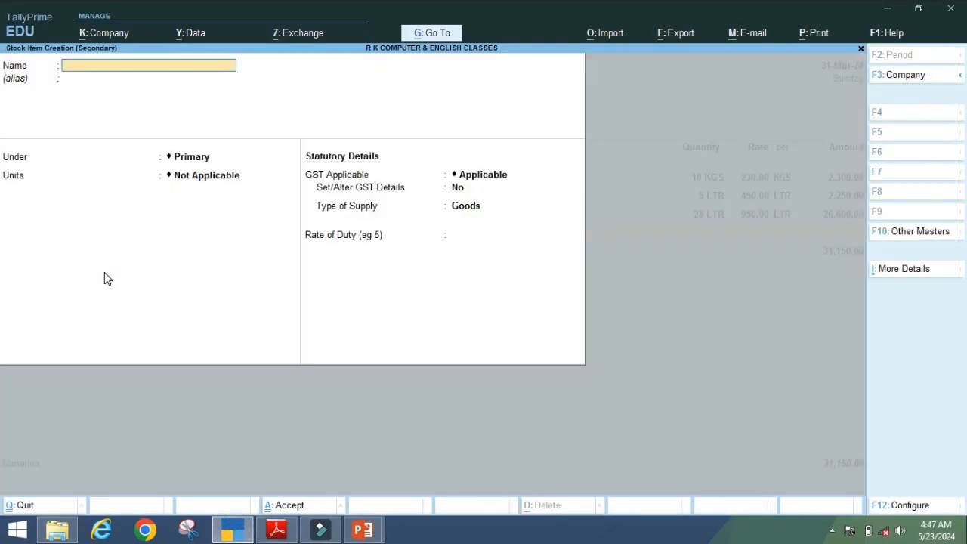
text(Car)
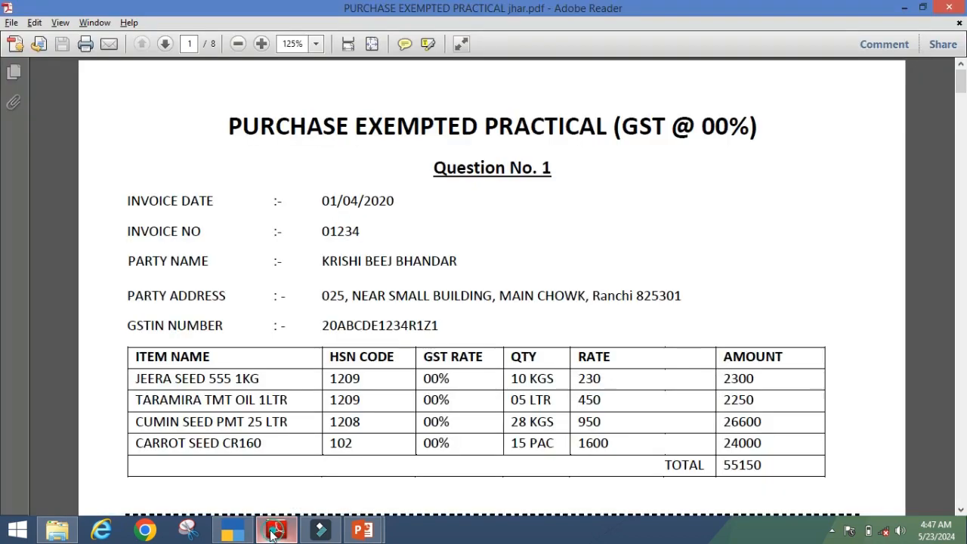
click(277, 530)
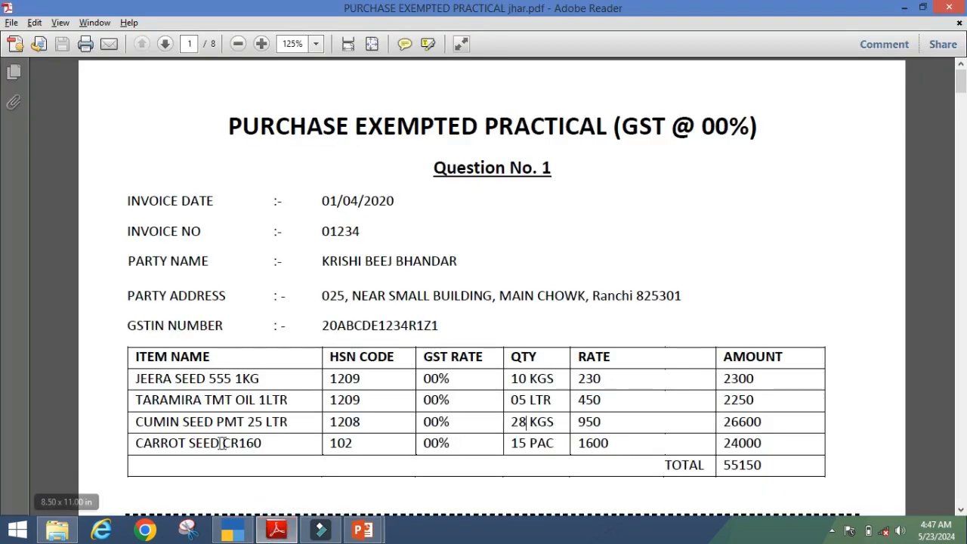
click(232, 531)
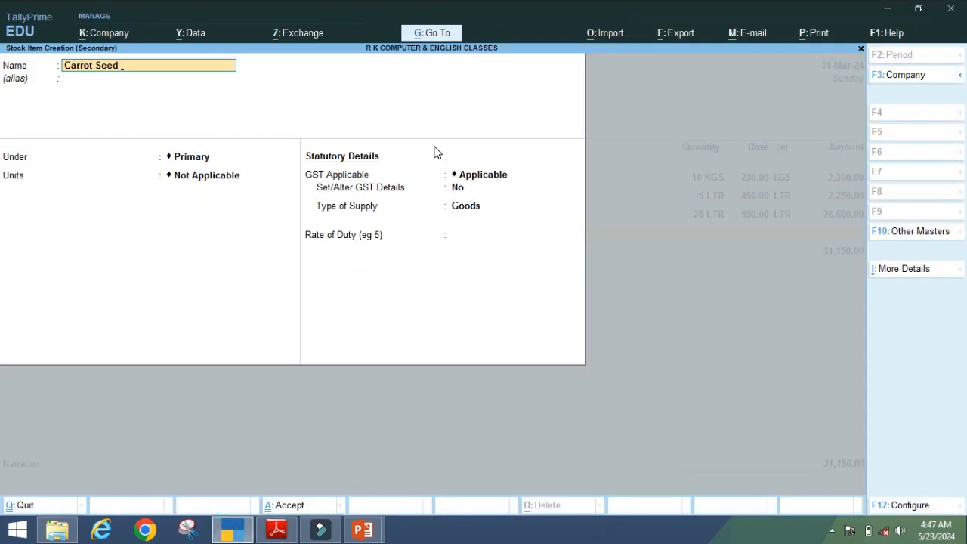
text(0)
key(Return)
key(Return)
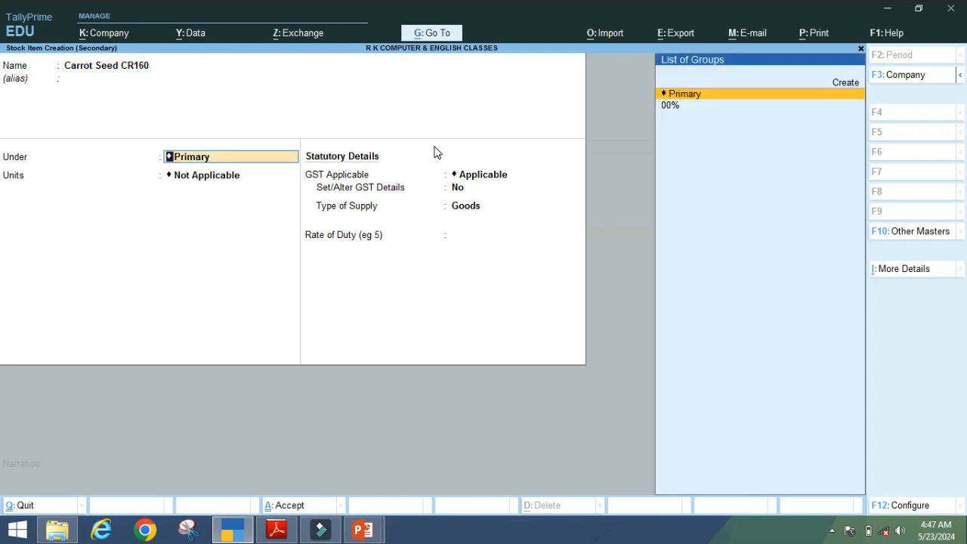
- Place the carrot seed item under the 00% group, and check its unit in the PDF before returning to TallyPrime
key(Down)
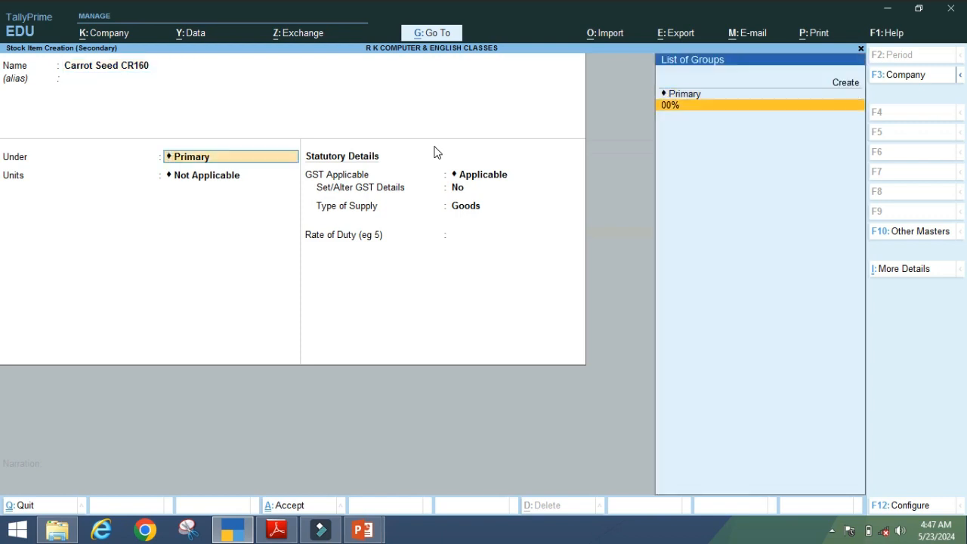
key(Return)
key(Down)
key(Down)
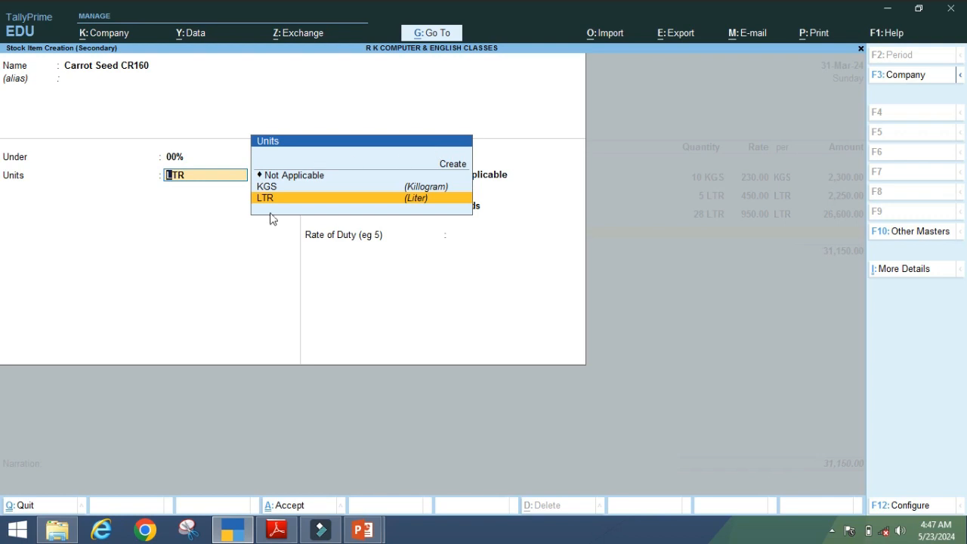
click(276, 529)
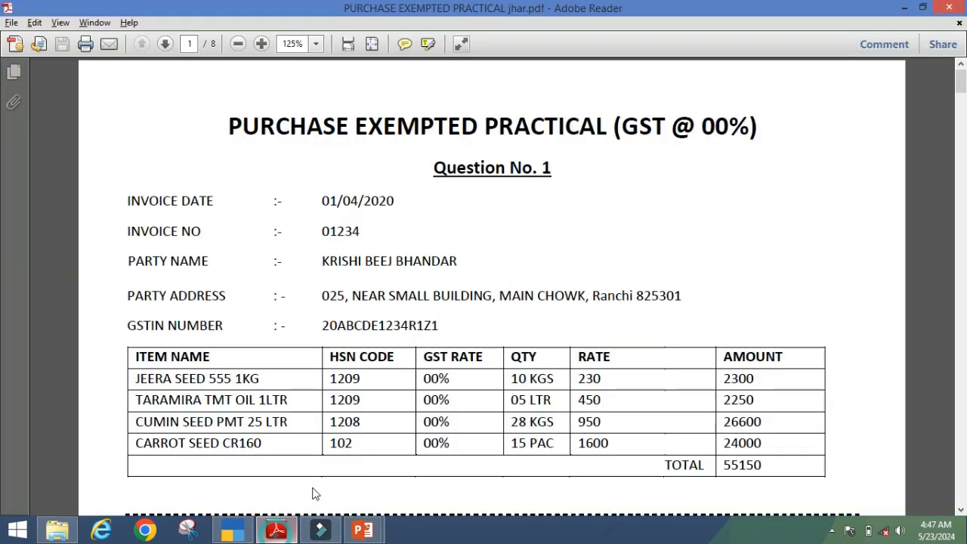
double_click(544, 445)
click(546, 444)
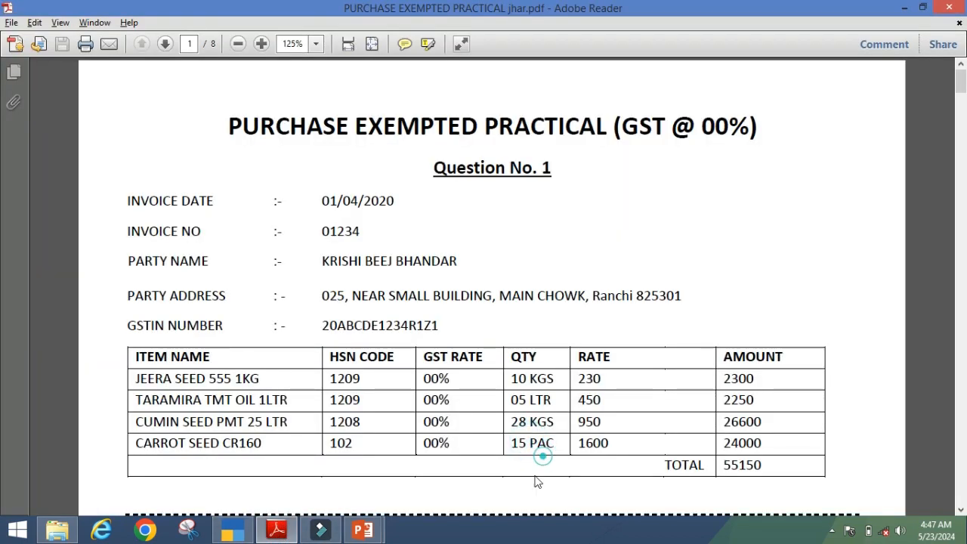
click(233, 529)
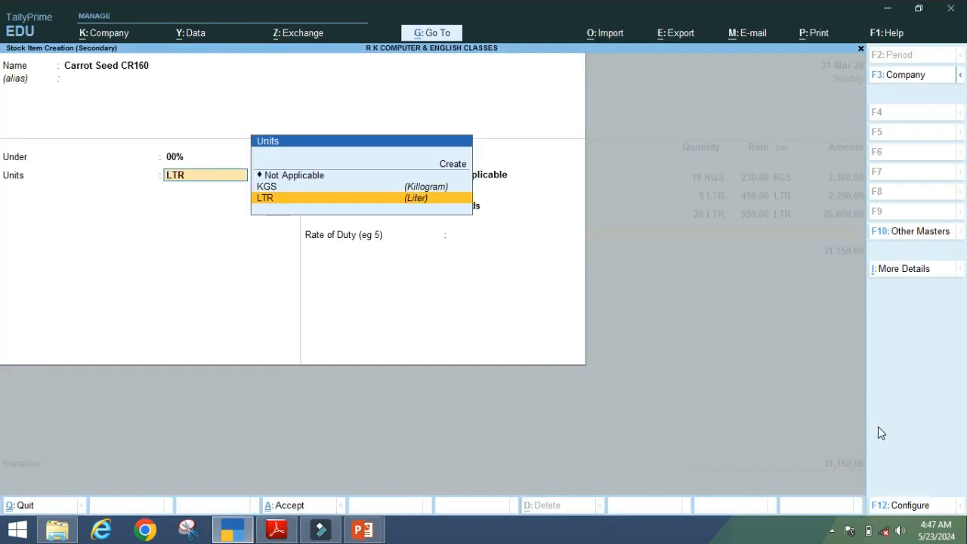
- Create a simple unit PAC with formal name Packet, quantity code PAC-PACKS and 0 decimal places
key(alt+c)
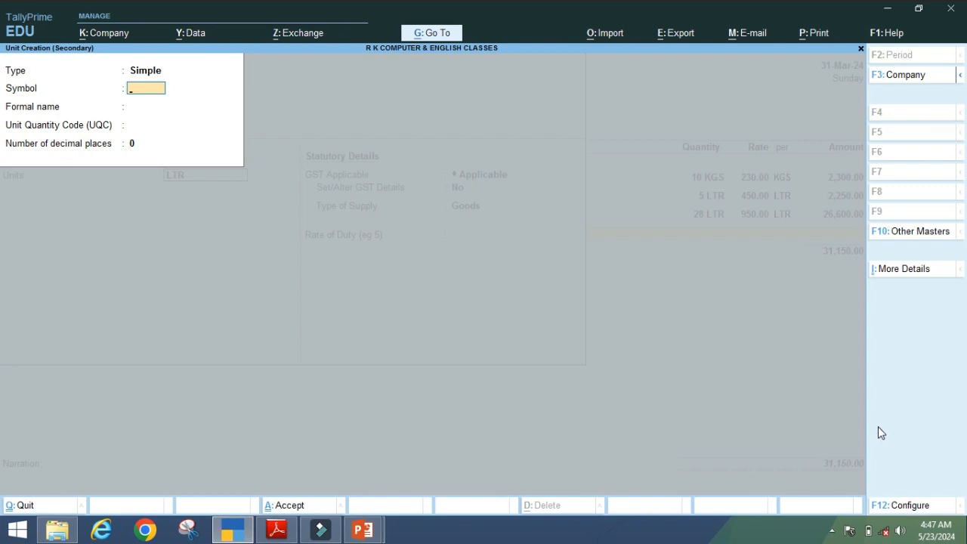
key(Return)
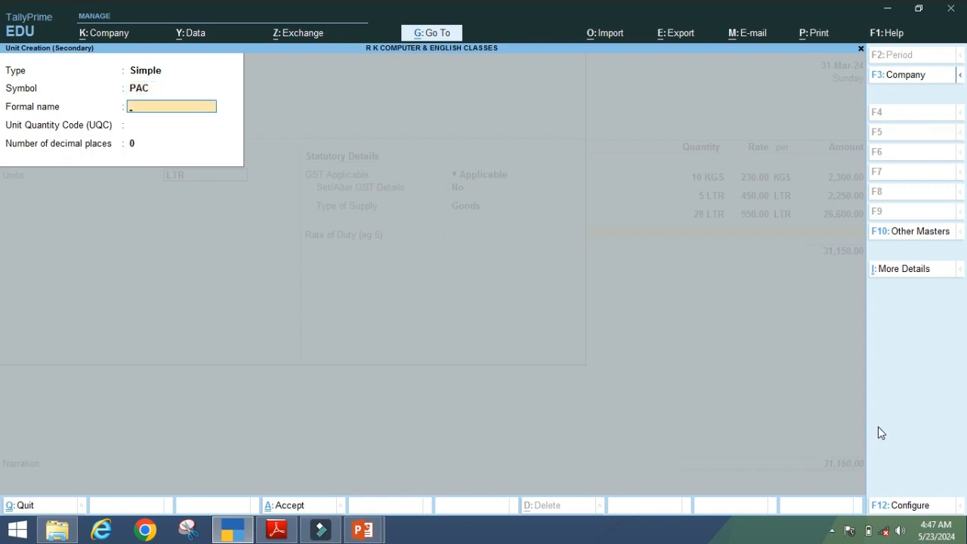
text(Packet)
key(Return)
key(Down)
key(Down)
key(Down)
key(Down)
key(Down)
key(Down)
key(Down)
key(Down)
key(Down)
key(Down)
key(Down)
key(Down)
key(Down)
key(Down)
key(Down)
key(Down)
key(Down)
key(Down)
key(Down)
key(Down)
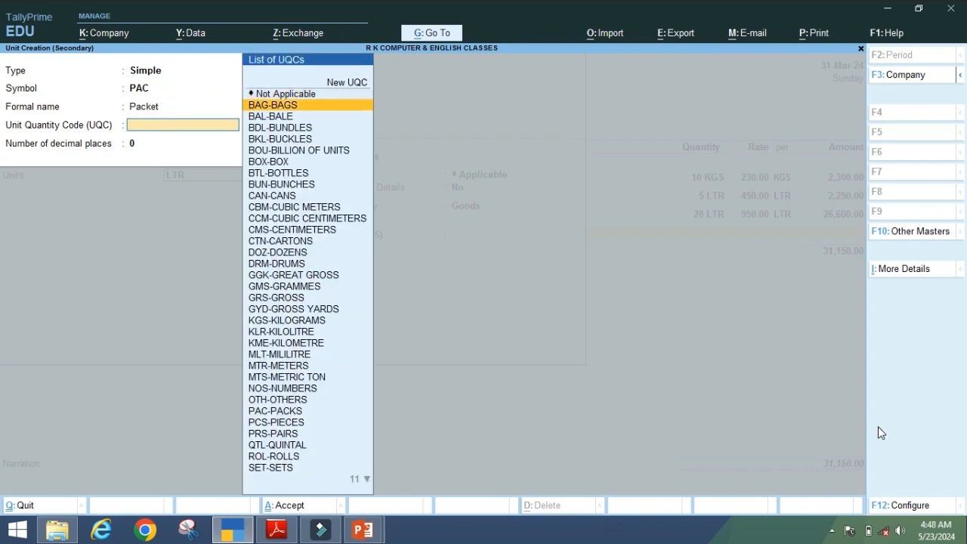
key(Down)
key(Down)
key(Down)
key(Down)
key(Down)
key(Down)
key(Down)
key(Down)
key(Down)
key(Down)
key(Down)
key(Up)
key(Up)
key(Up)
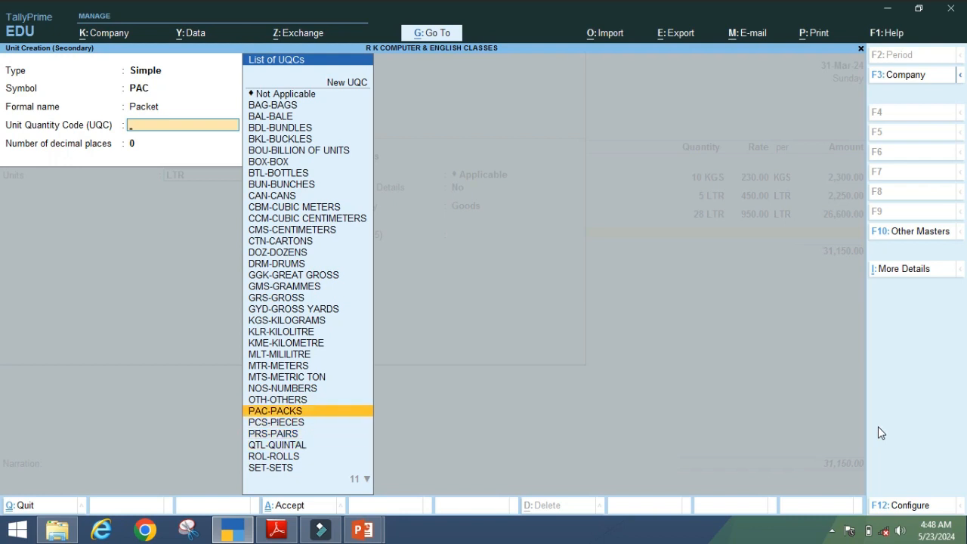
key(Return)
key(Return)
key(Return)
- Save the carrot seed item with unit PAC and the default statutory details
key(Return)
key(Return)
key(Return)
key(Return)
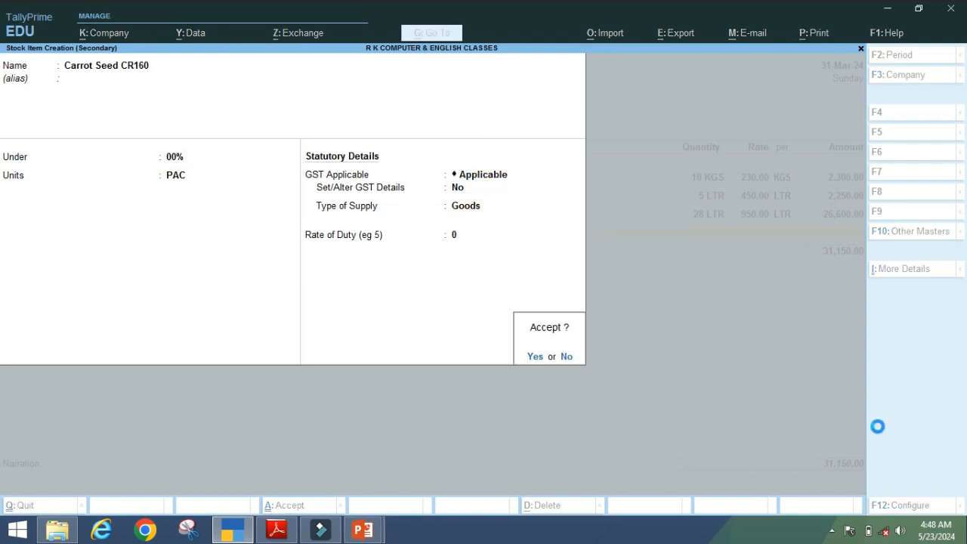
key(Return)
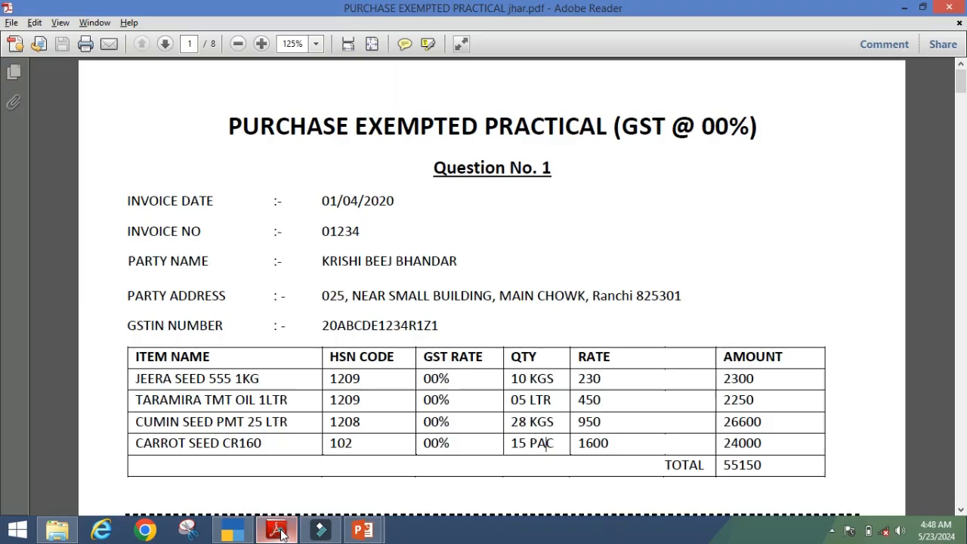
- Check the carrot seed's quantity and rate in the PDF, and enter 15 PAC at 1600 in the TallyPrime voucher
click(276, 529)
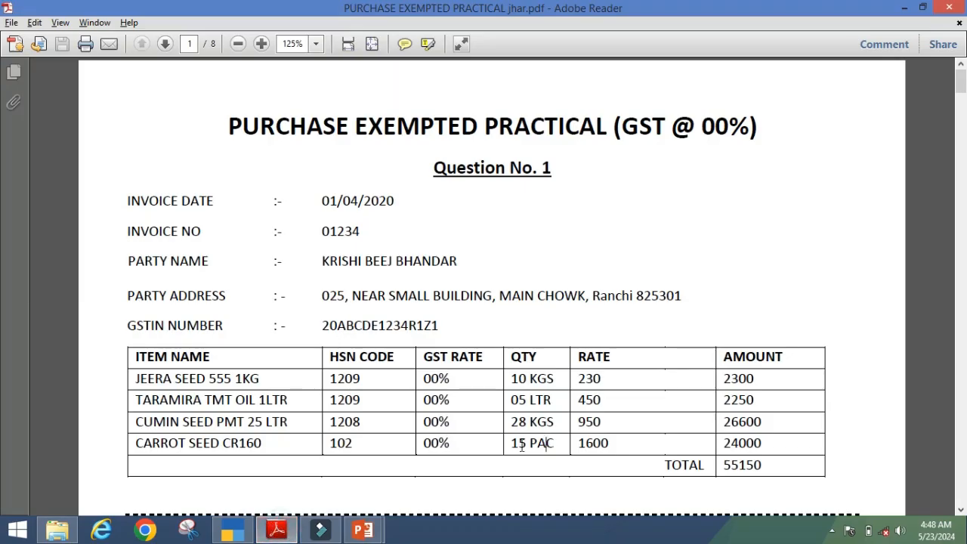
click(232, 529)
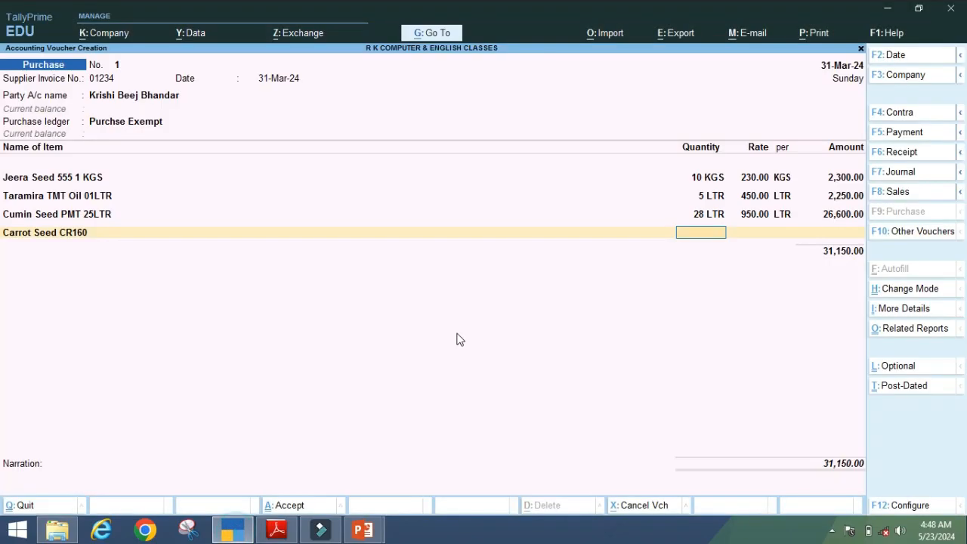
key(Return)
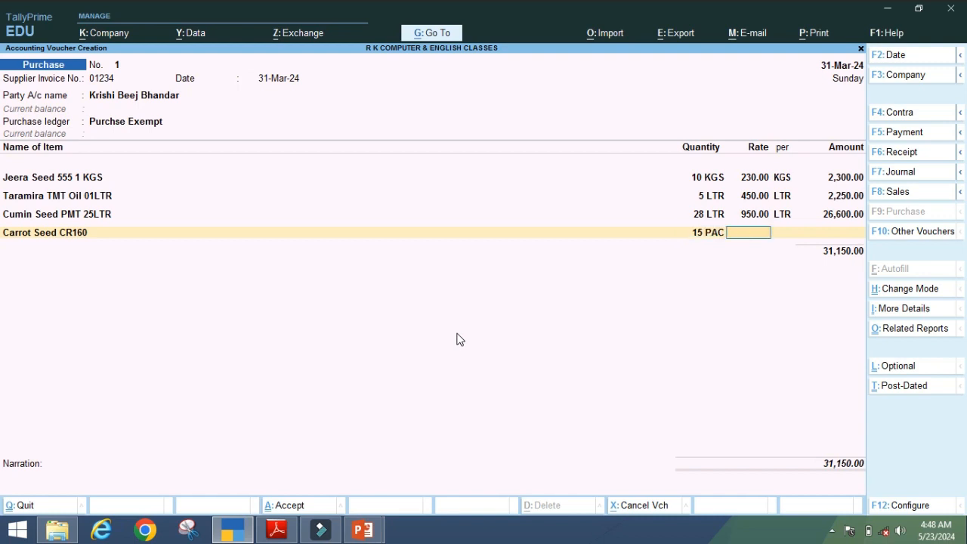
text(1600)
key(Return)
key(Return)
key(Return)
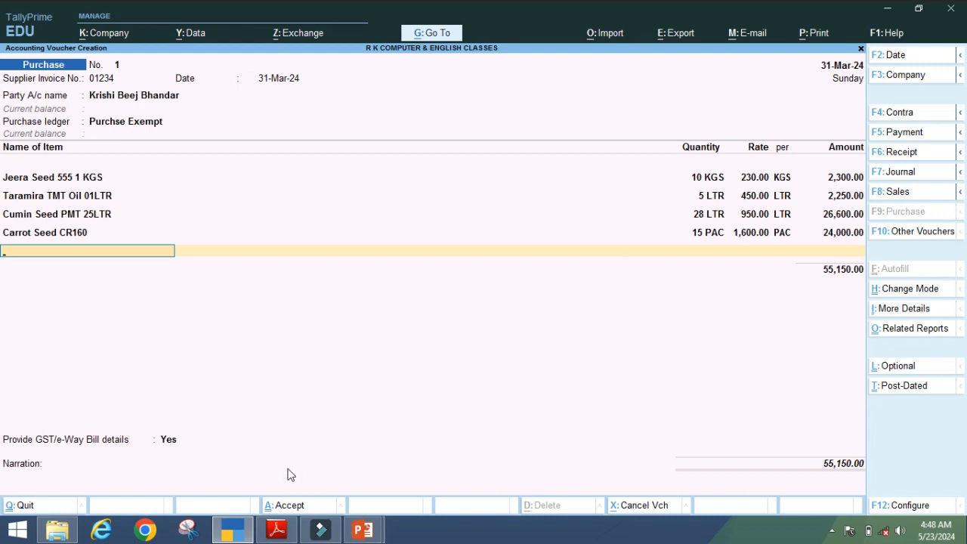
- Check the invoice total in the PDF against the TallyPrime voucher total
click(276, 530)
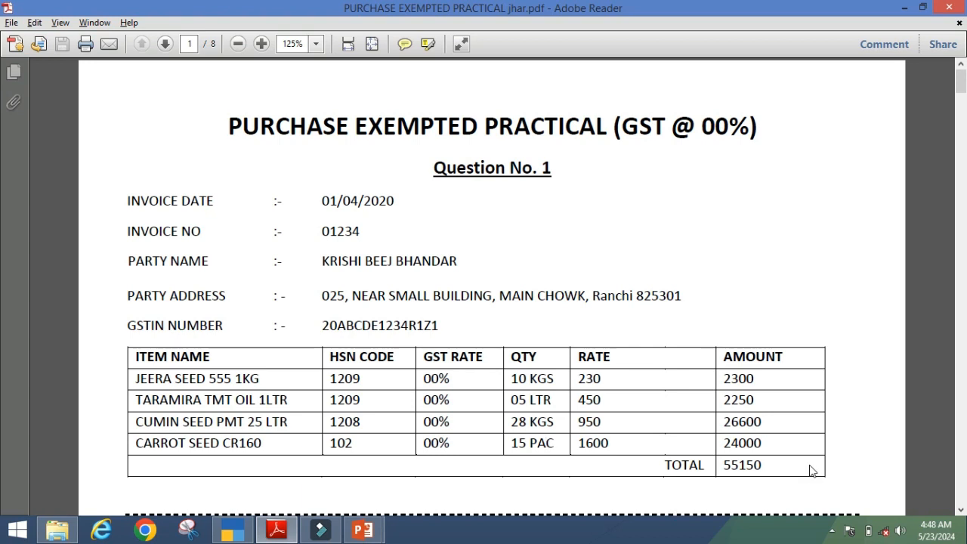
drag(724, 467, 764, 465)
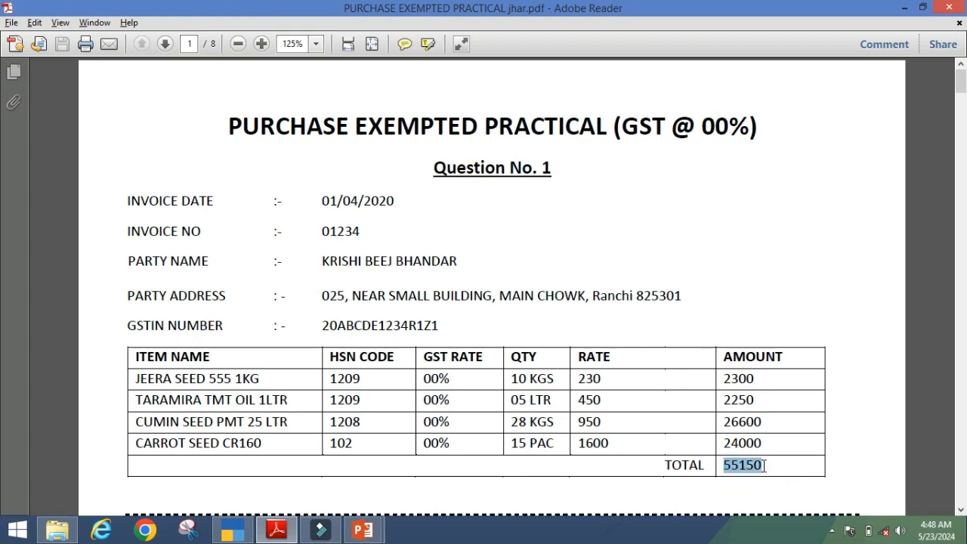
click(232, 530)
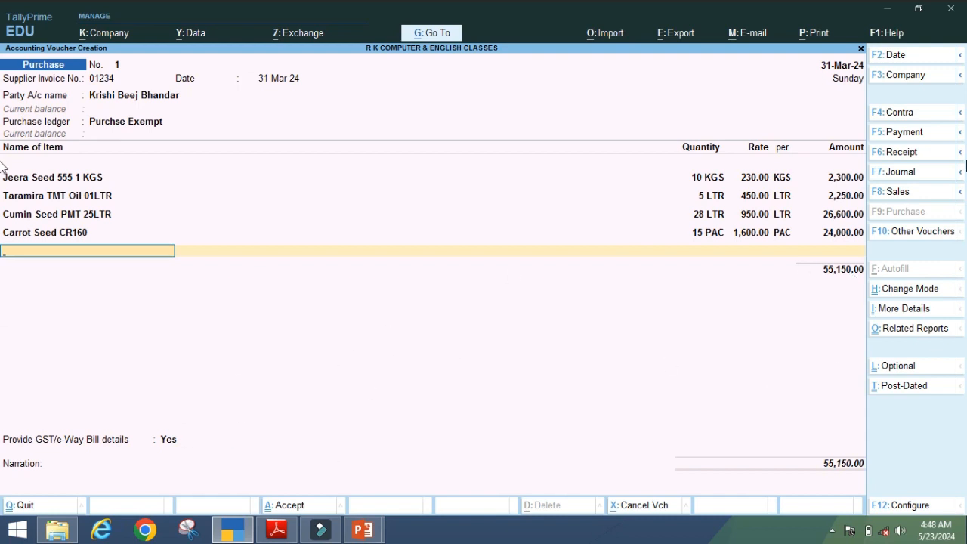
key(Return)
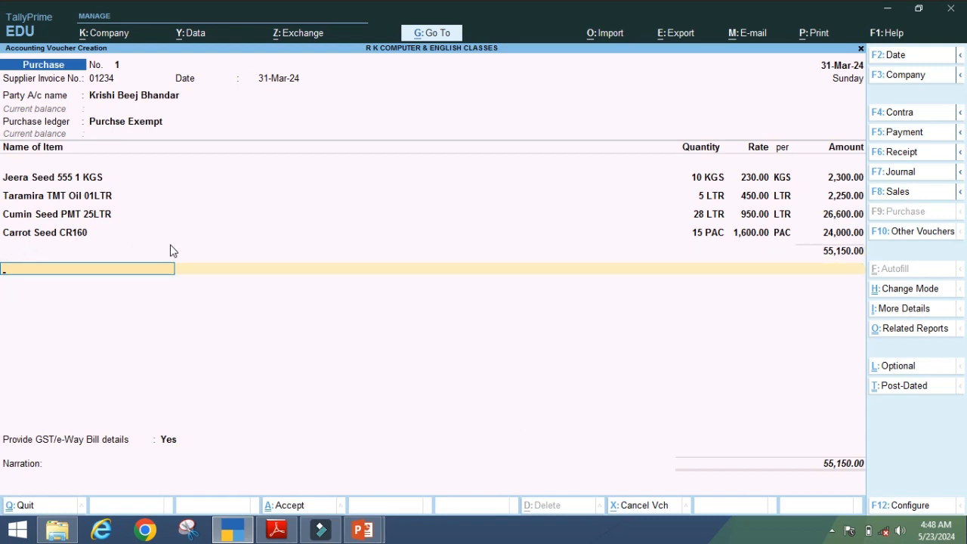
click(271, 532)
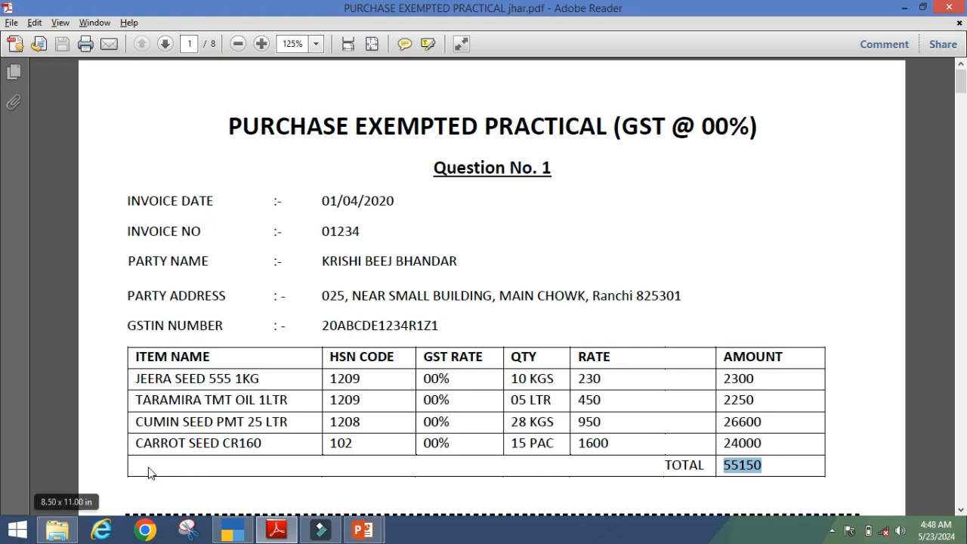
click(232, 529)
key(BackSpace)
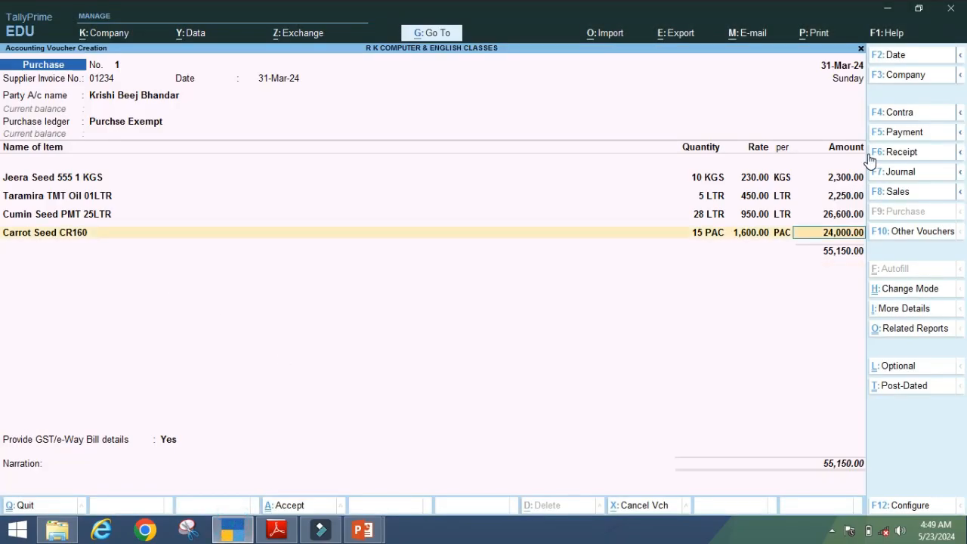
key(Return)
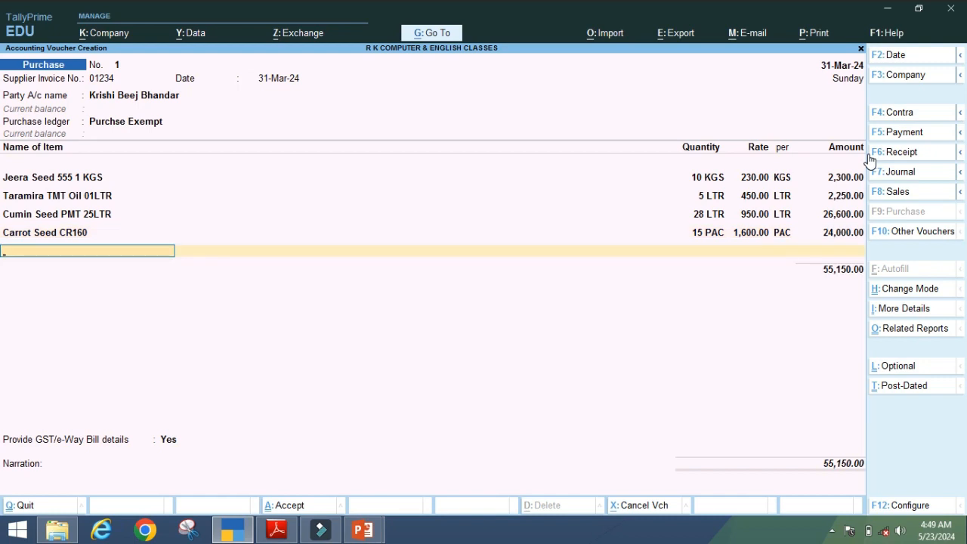
- Start a new stock item named Guava Seed 150CR without an alias from the empty item line
key(alt+c)
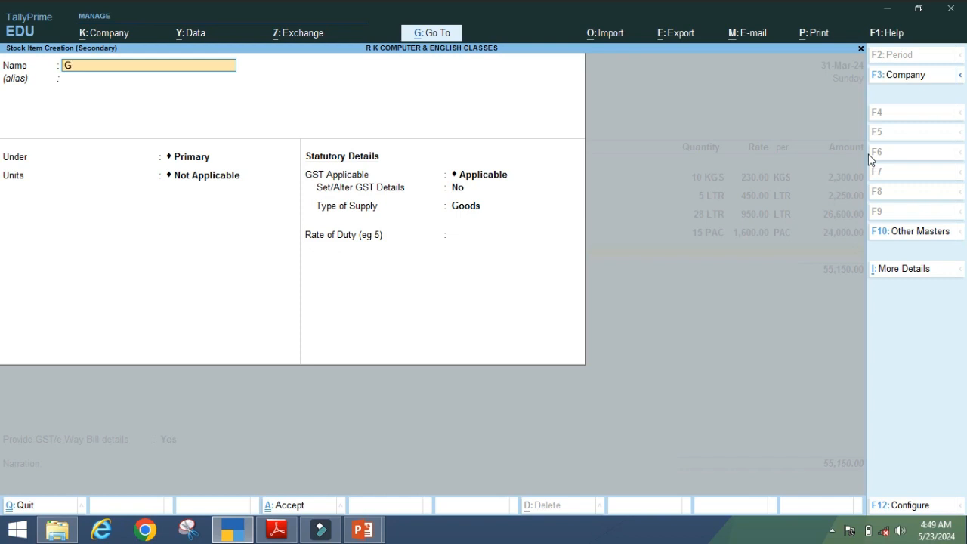
text(Guava Seed)
key(BackSpace)
text(R)
key(Return)
key(Return)
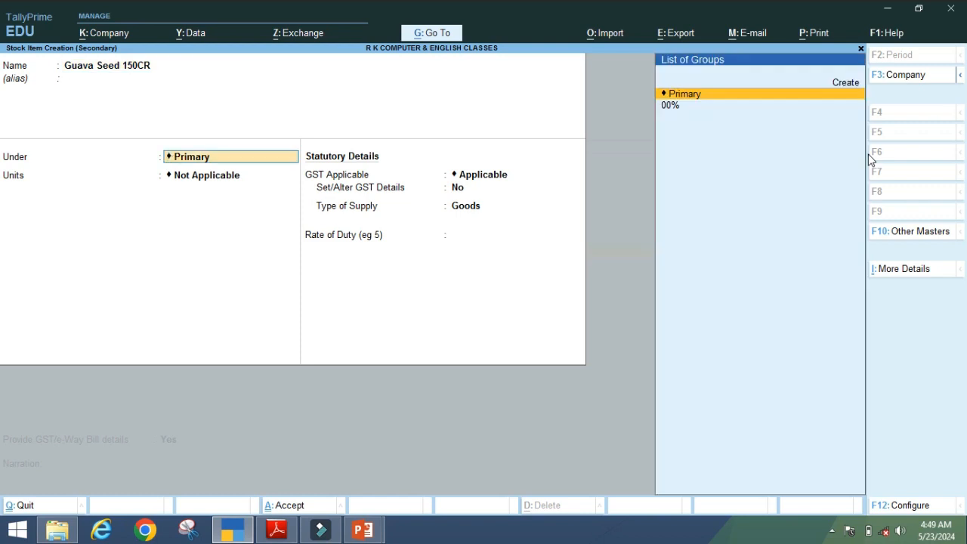
- Place the guava seed item under the 00% group with unit PAC and save it with the default statutory details
key(Down)
key(Return)
key(Down)
key(Down)
key(Down)
key(Return)
key(Return)
key(Return)
key(Return)
key(Return)
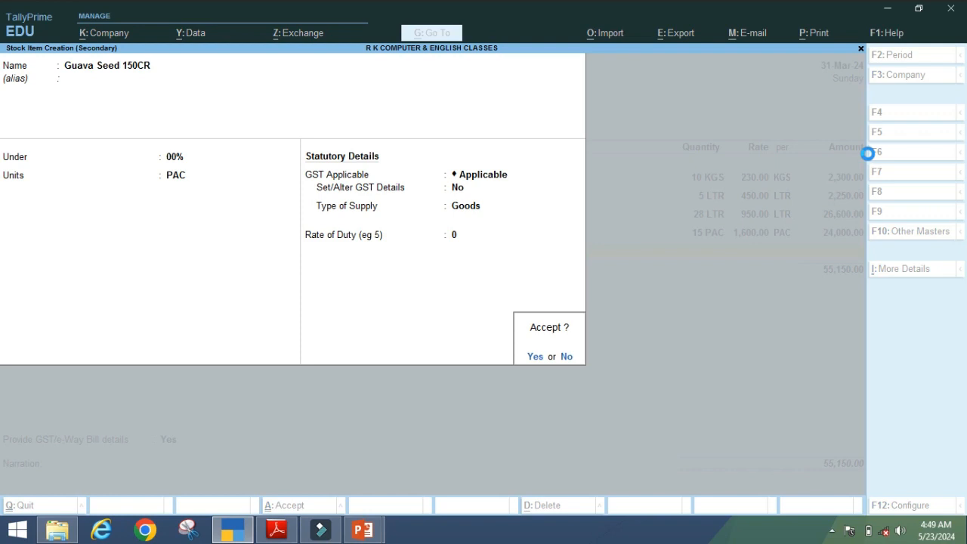
key(Return)
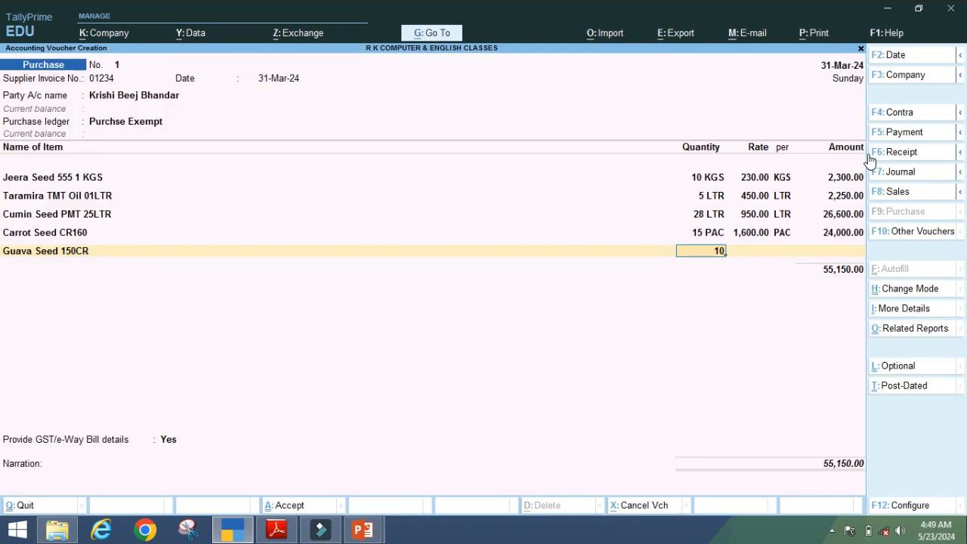
- Enter 10 PAC at a rate of 250 for Guava Seed 150CR in the purchase voucher
key(Return)
text(250)
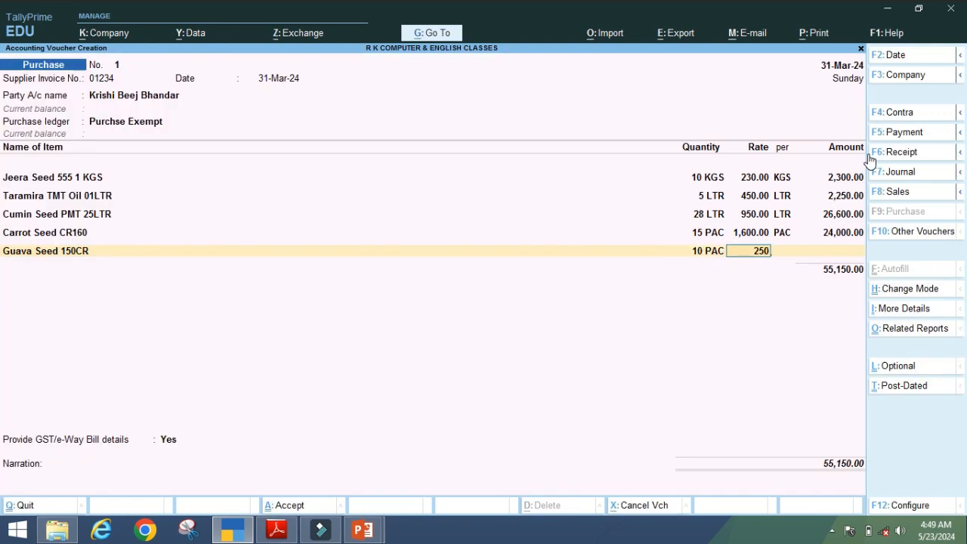
key(Return)
key(Return)
key(Return)
key(Return)
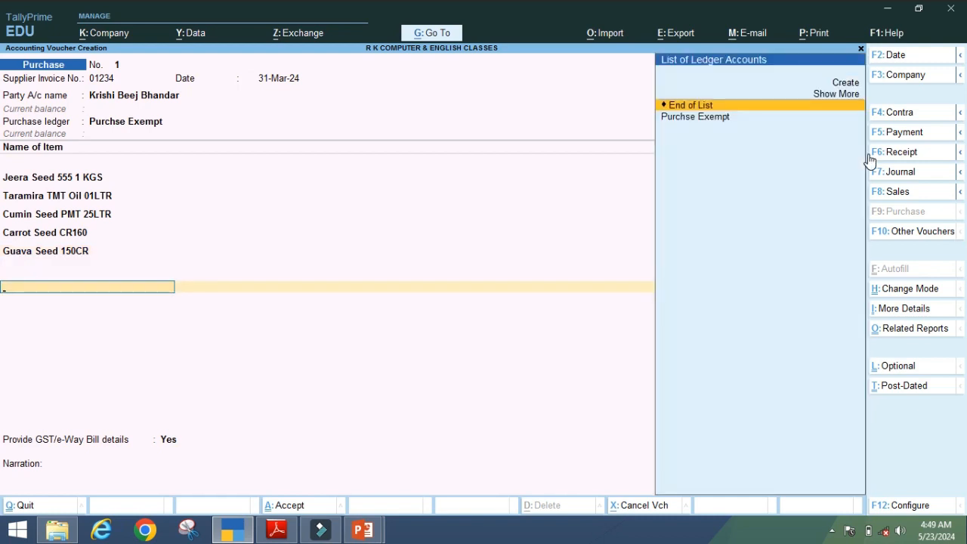
key(BackSpace)
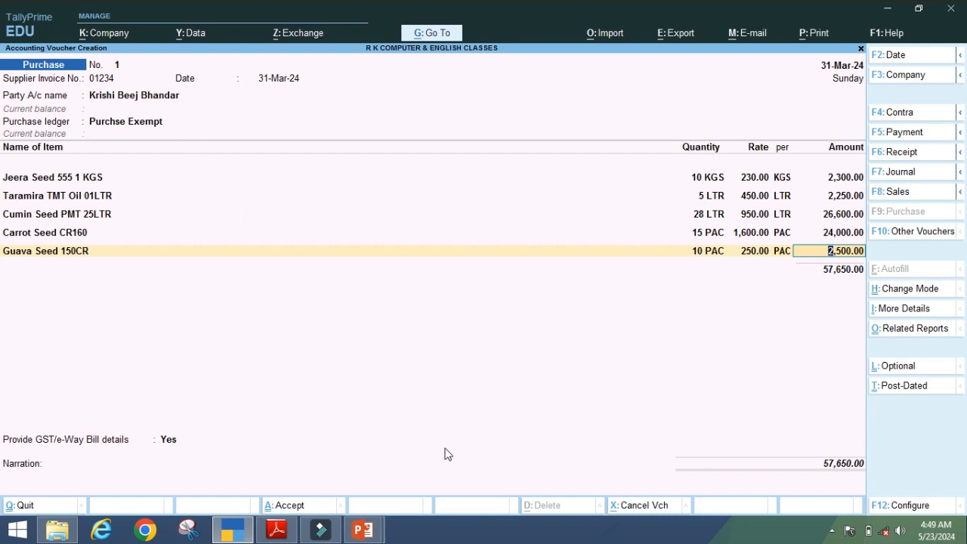
- Finish the item and ledger lists and set Provide GST/e-Way Bill details to No
key(Return)
key(Return)
key(Return)
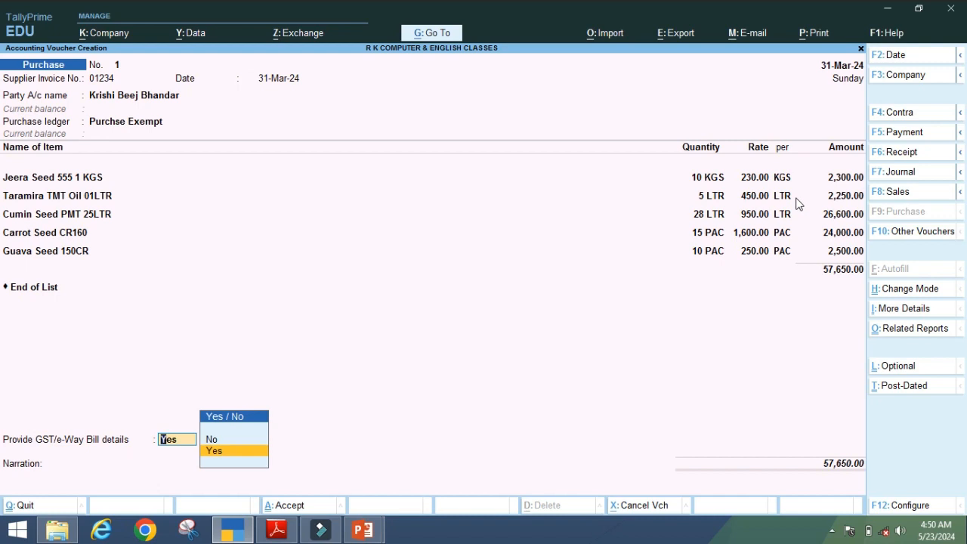
key(Up)
key(Return)
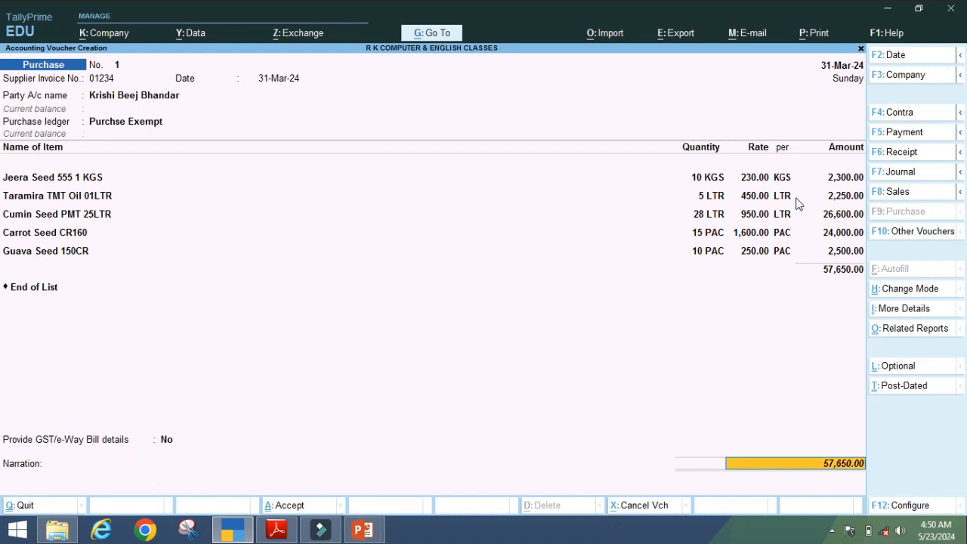
- Set the bill-wise reference for Krishi Beej Bhandar to On Account for the full amount and save the purchase voucher
key(Return)
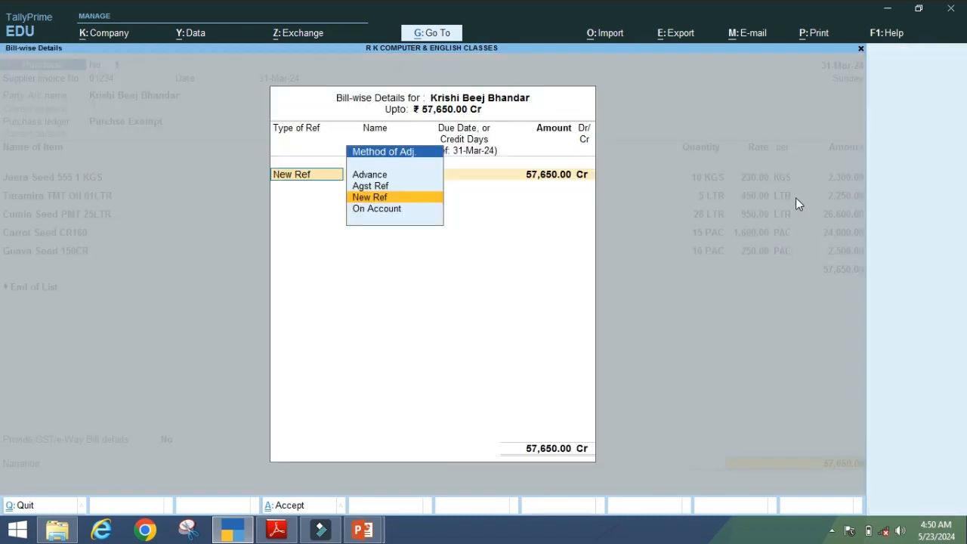
key(Down)
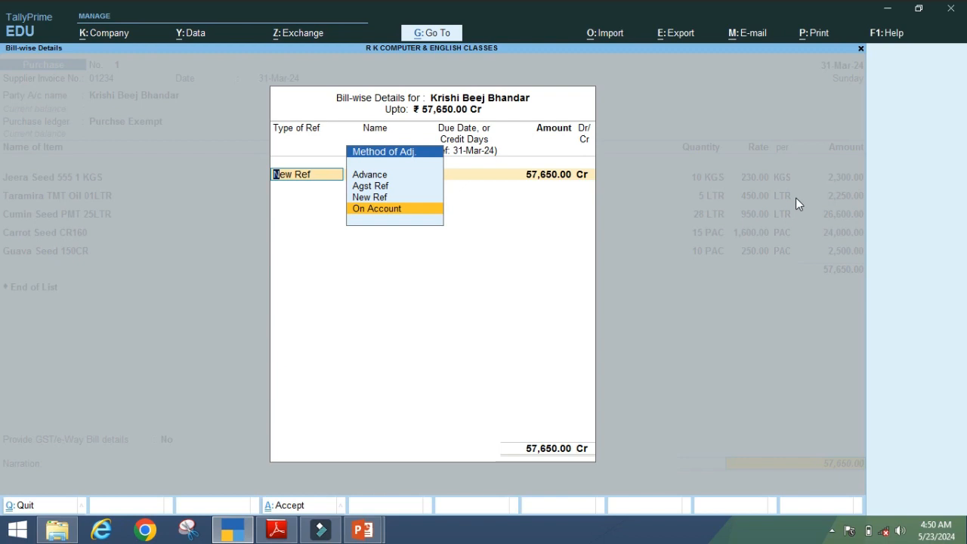
key(Return)
key(Return)
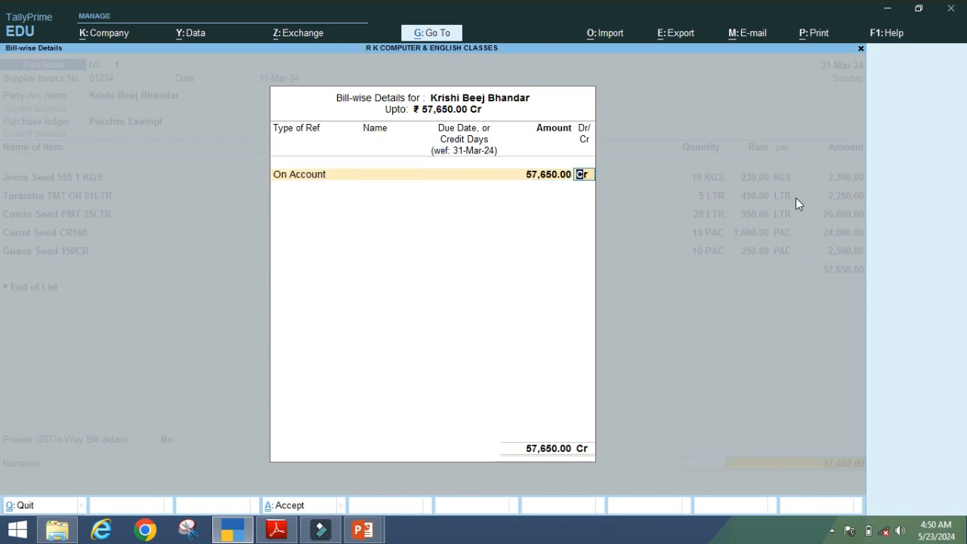
key(Return)
key(Return)
key(Return)
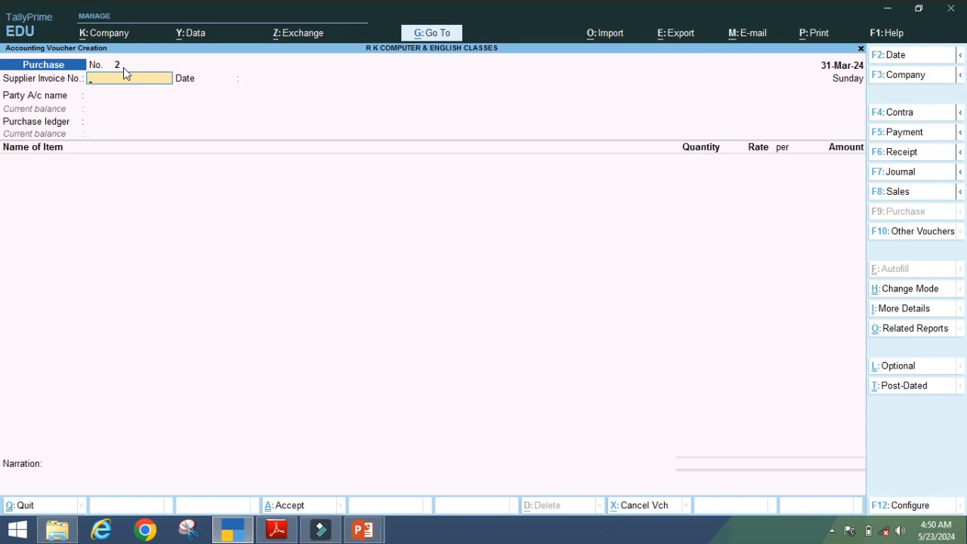
- Quit voucher creation and open the Purchase Register from the account books
key(Escape)
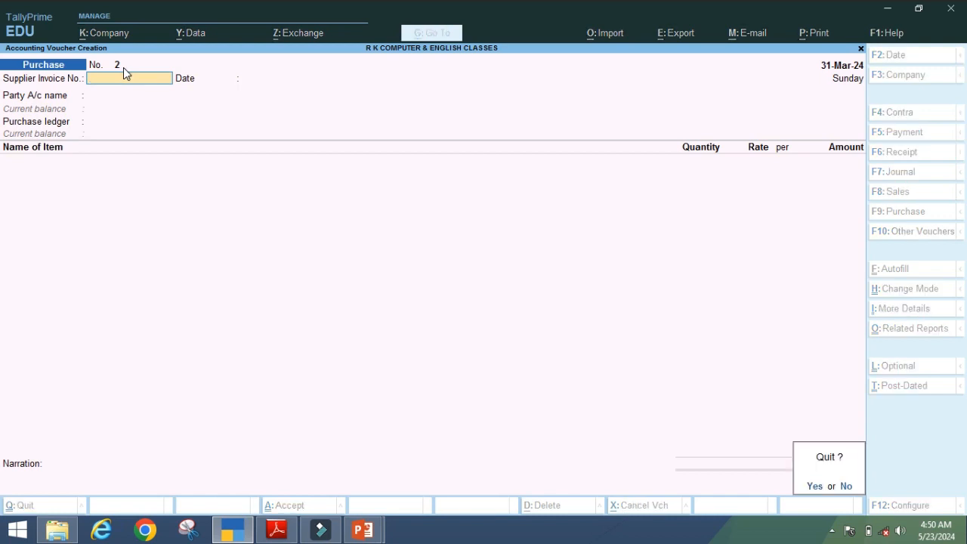
key(y)
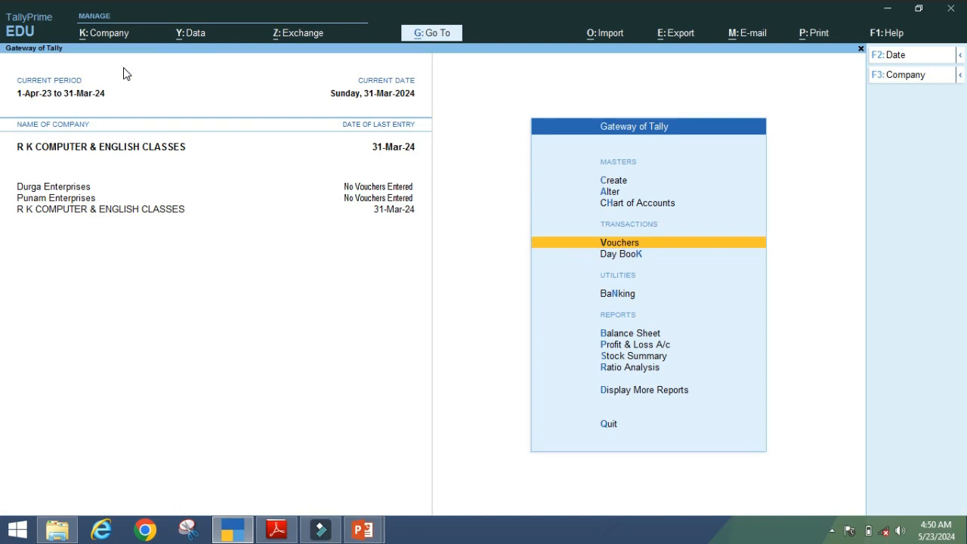
key(Down)
key(Down)
key(Down)
key(Down)
key(Down)
key(Down)
key(Down)
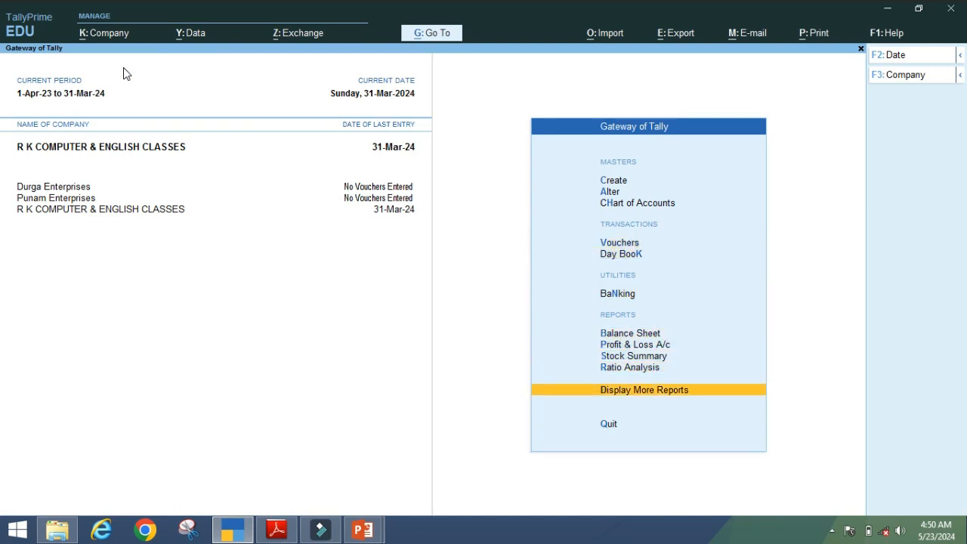
key(Return)
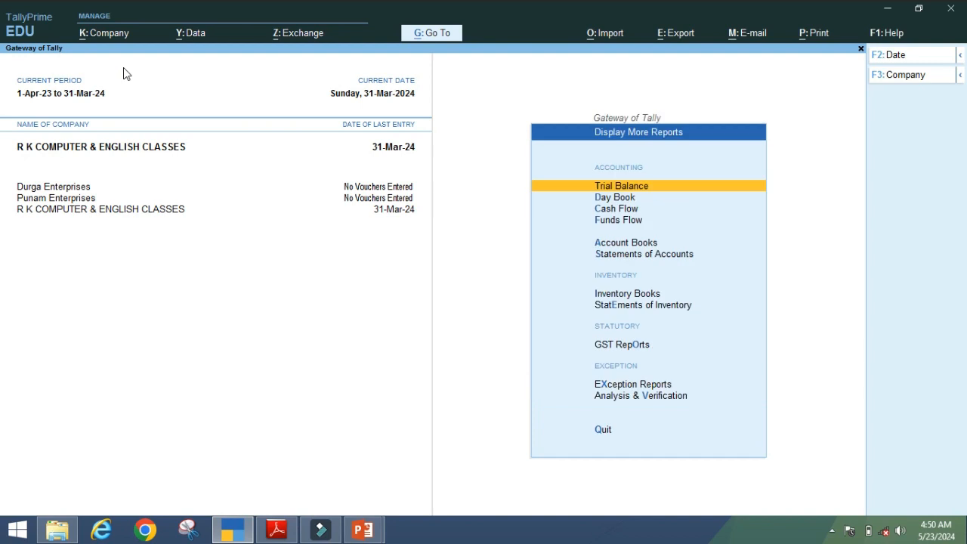
key(Down)
key(Down)
key(Down)
key(Down)
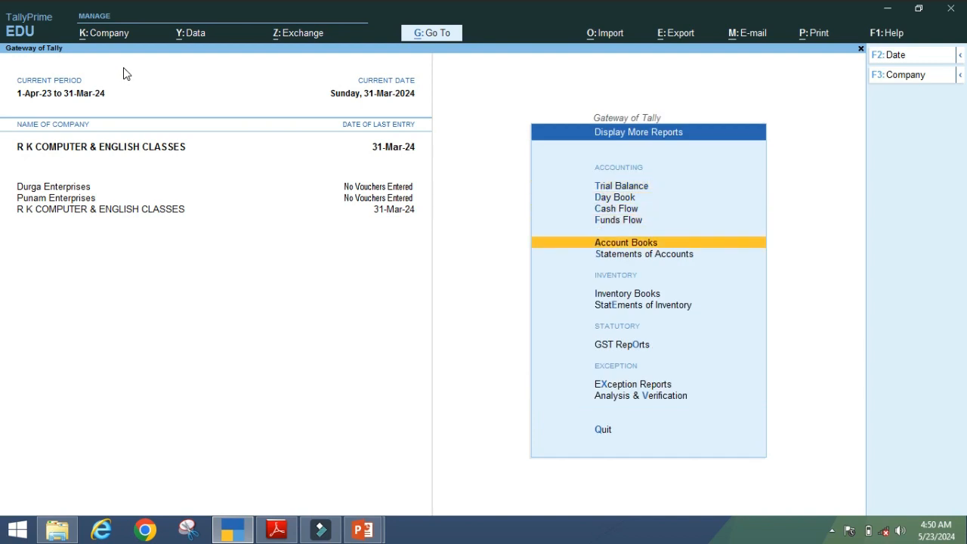
key(Return)
key(Down)
key(Down)
key(Down)
key(Down)
key(Down)
key(Down)
key(Down)
key(Down)
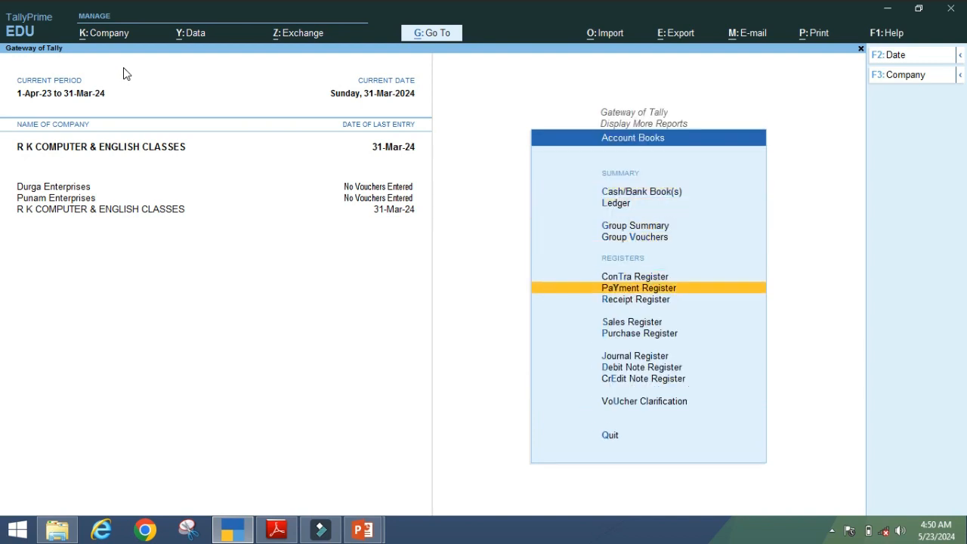
key(Return)
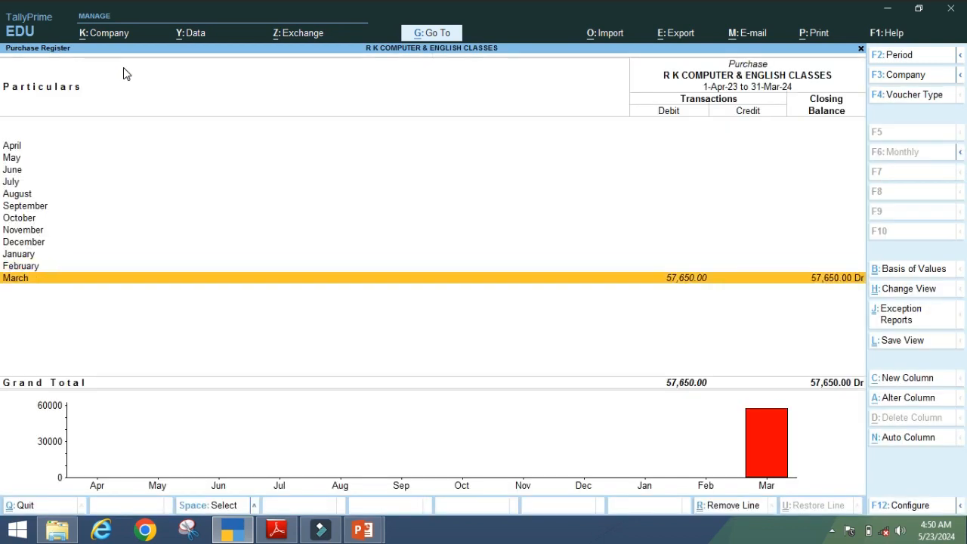
- Review the saved Krishi Beej Bhandar purchase voucher from March's voucher list, and quit it without changes
key(Return)
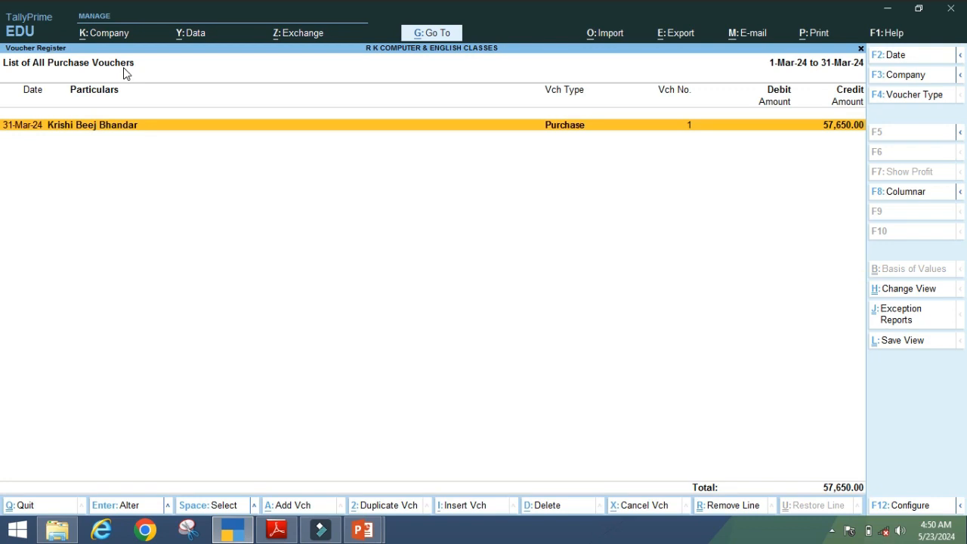
key(Return)
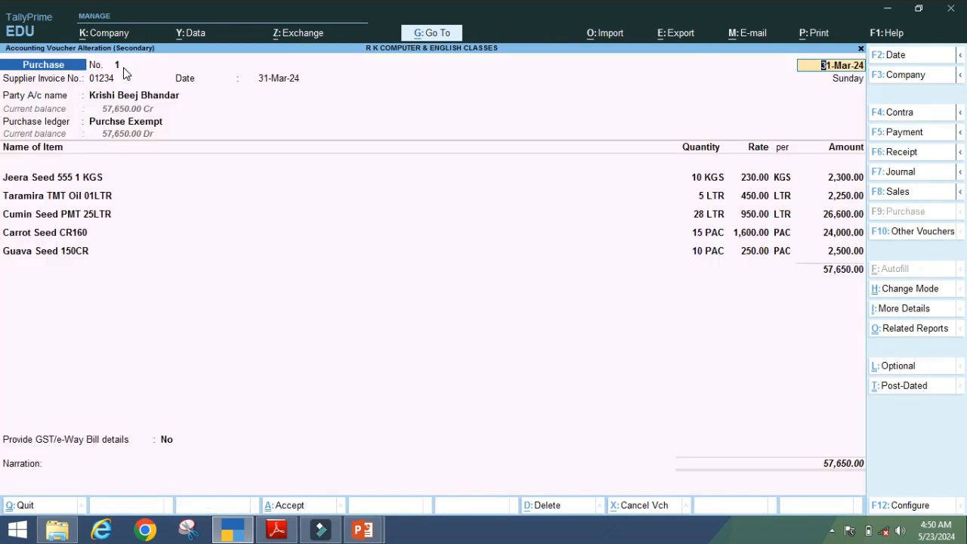
key(Return)
key(Return)
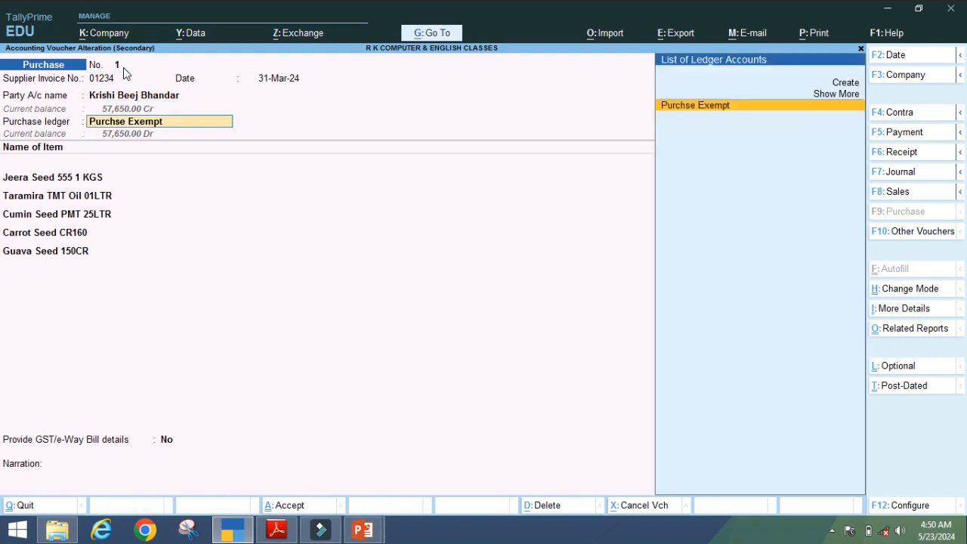
key(Escape)
key(Escape)
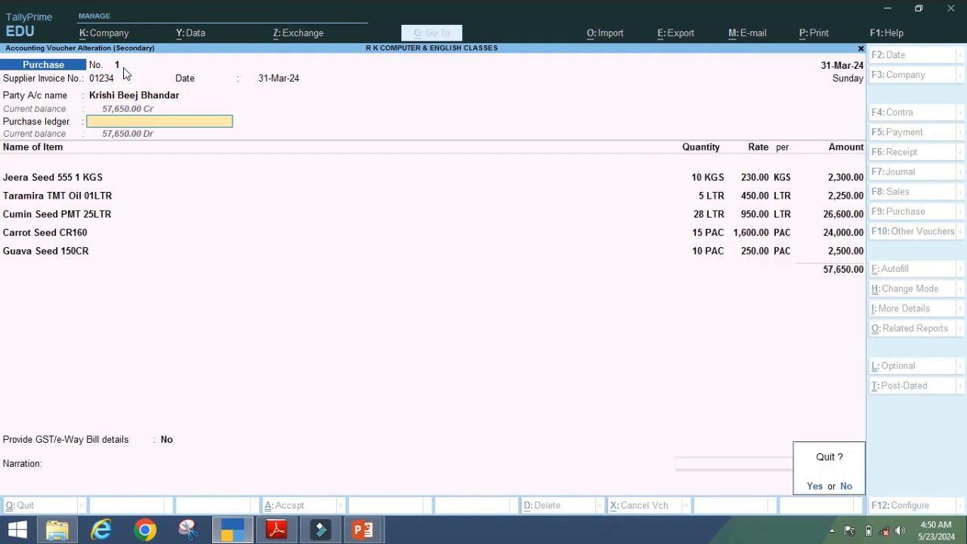
key(y)
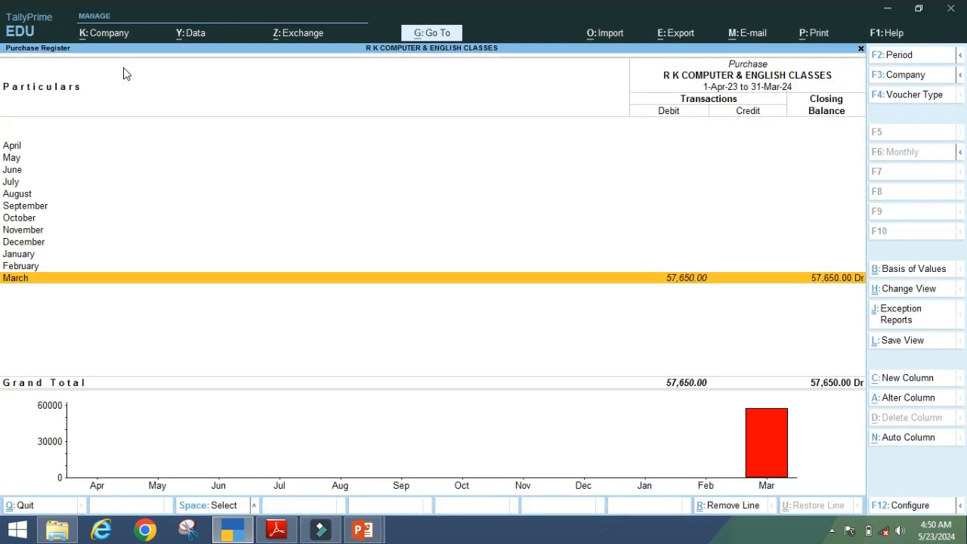
- Return from the Purchase Register to the Gateway of Tally and start a new purchase voucher
key(Escape)
key(Escape)
key(Escape)
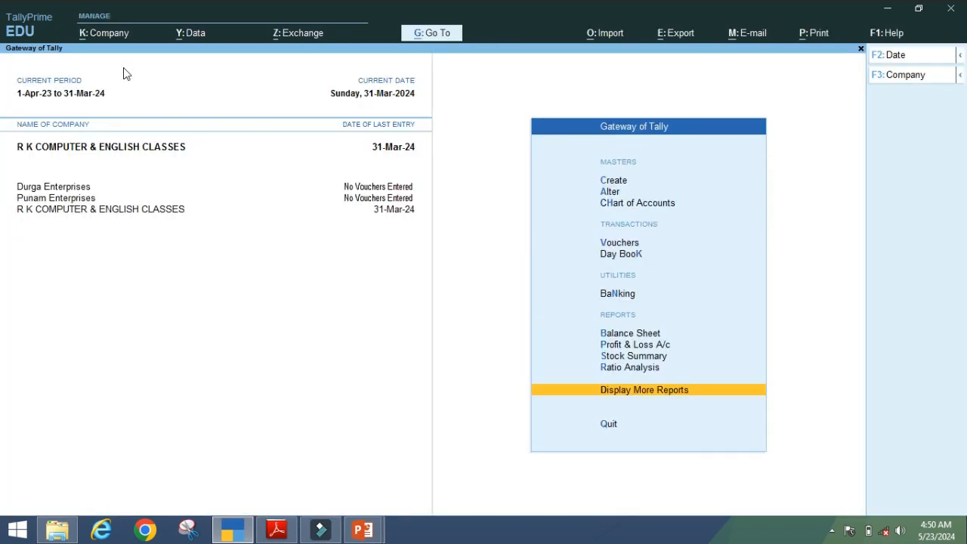
key(Home)
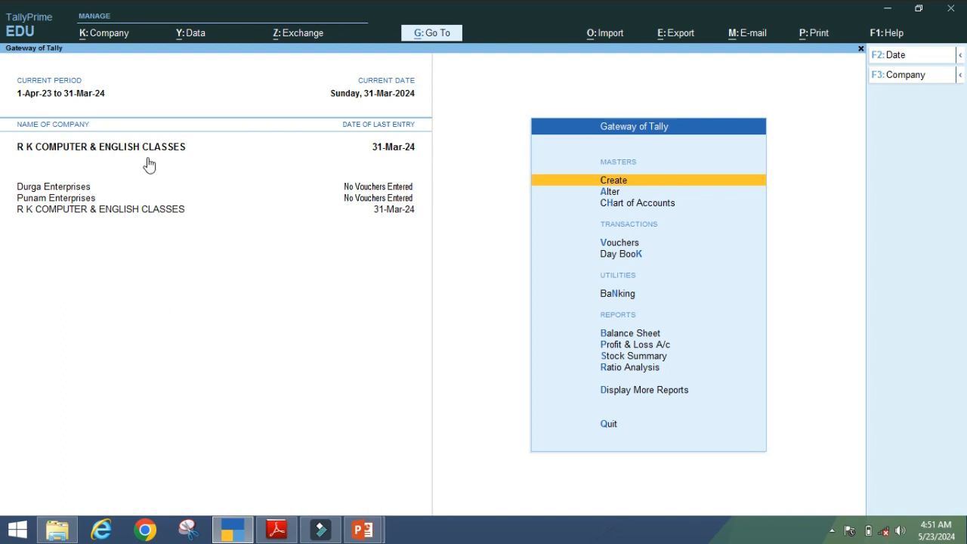
click(618, 246)
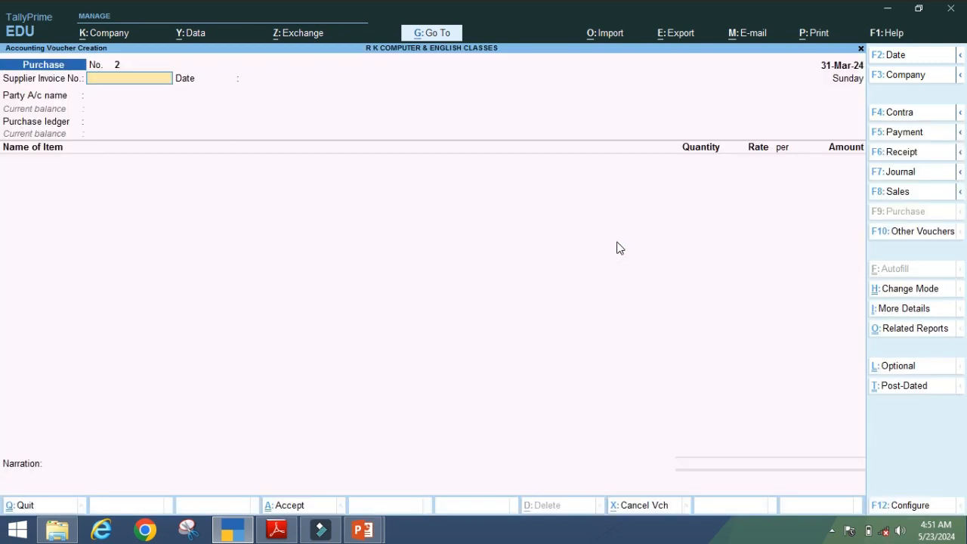
- Examine the Question No. 2 invoice in the Adobe Reader PDF and return to the TallyPrime voucher
click(274, 533)
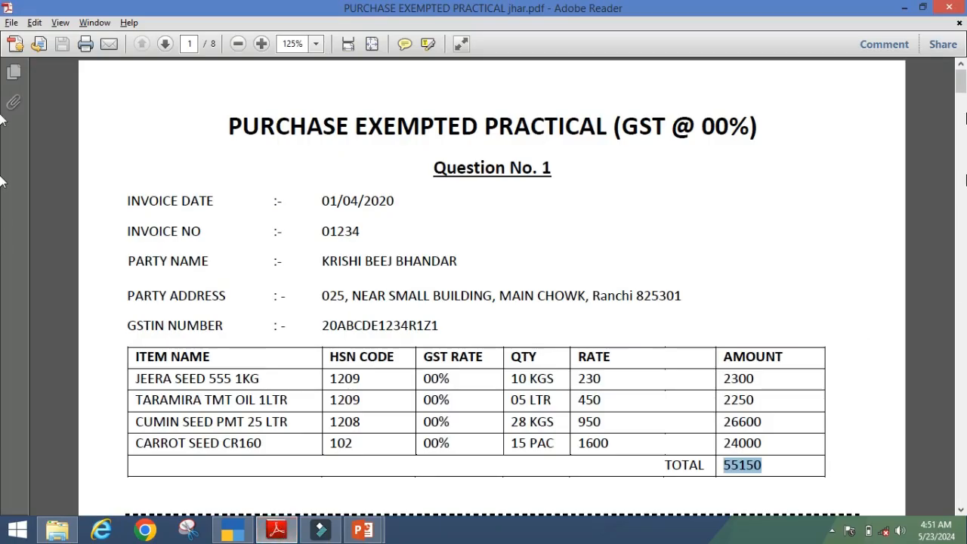
click(961, 510)
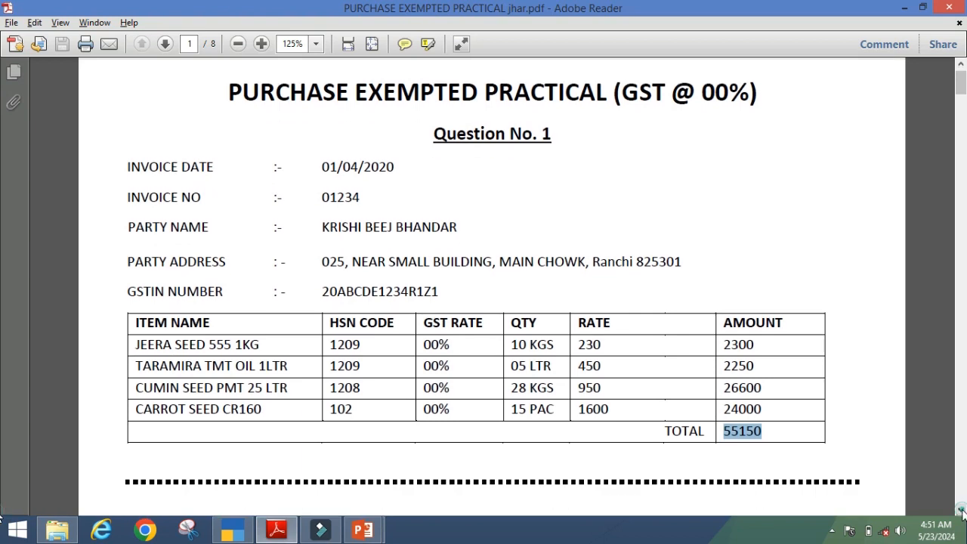
drag(961, 510, 962, 510)
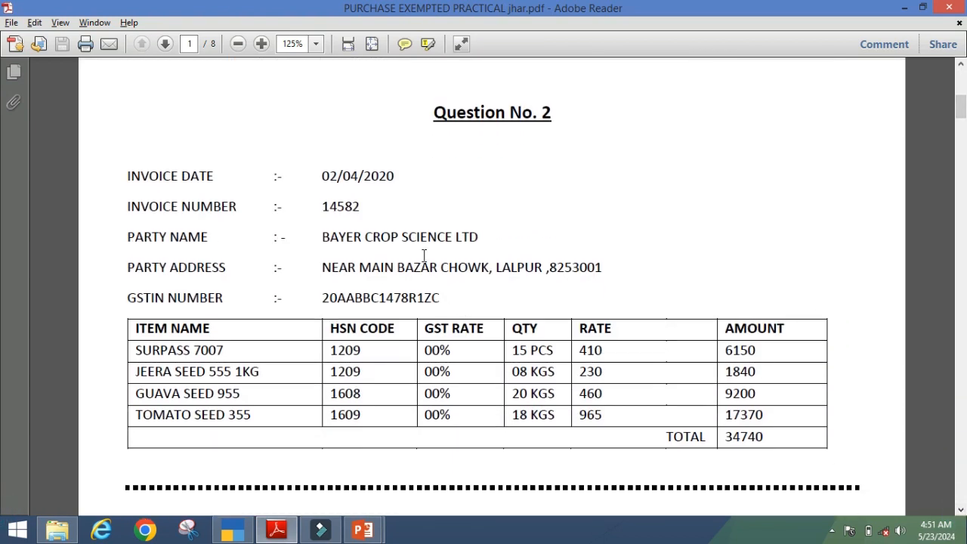
click(276, 532)
click(277, 531)
mouse_move(328, 535)
click(232, 532)
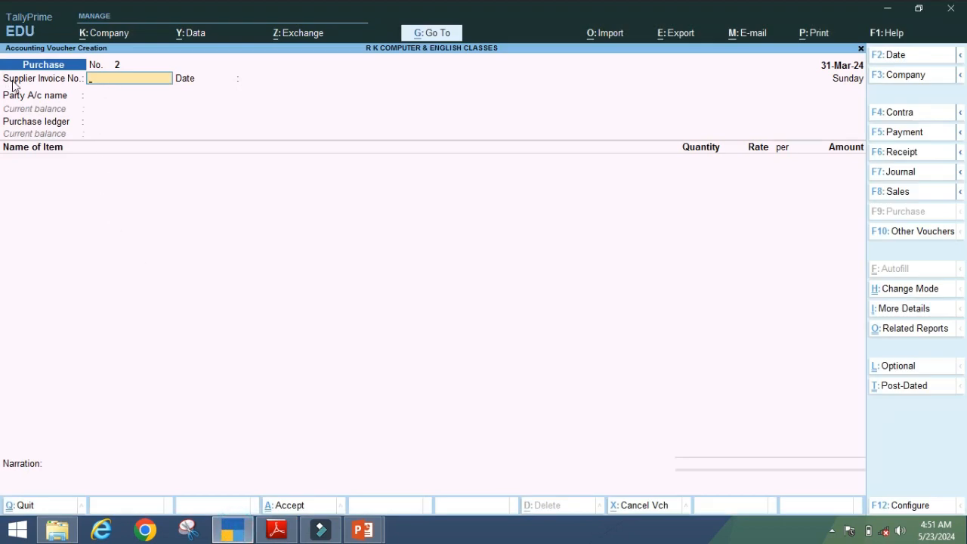
- Check the invoice number in the PDF, and enter supplier invoice number 14582 with the date 31-Mar-24 in the TallyPrime voucher
click(277, 531)
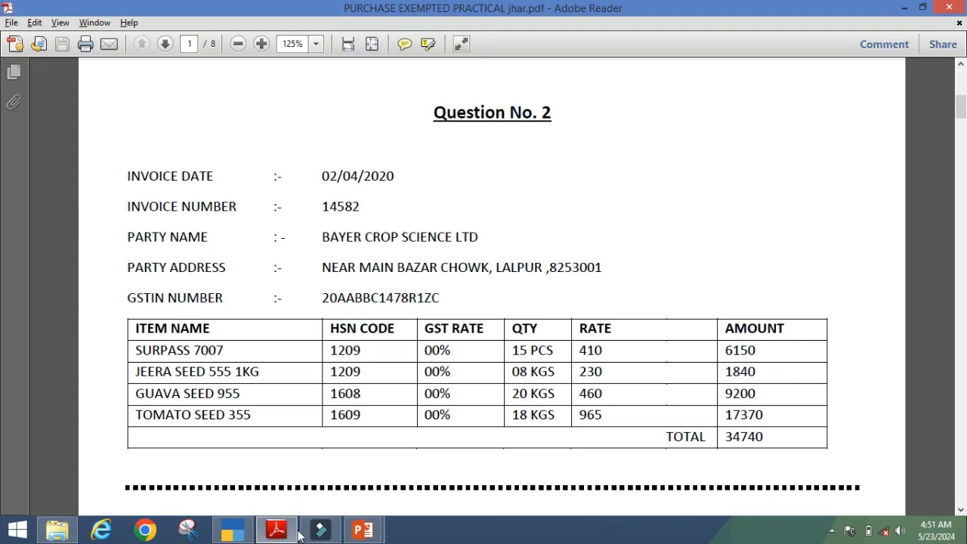
click(223, 537)
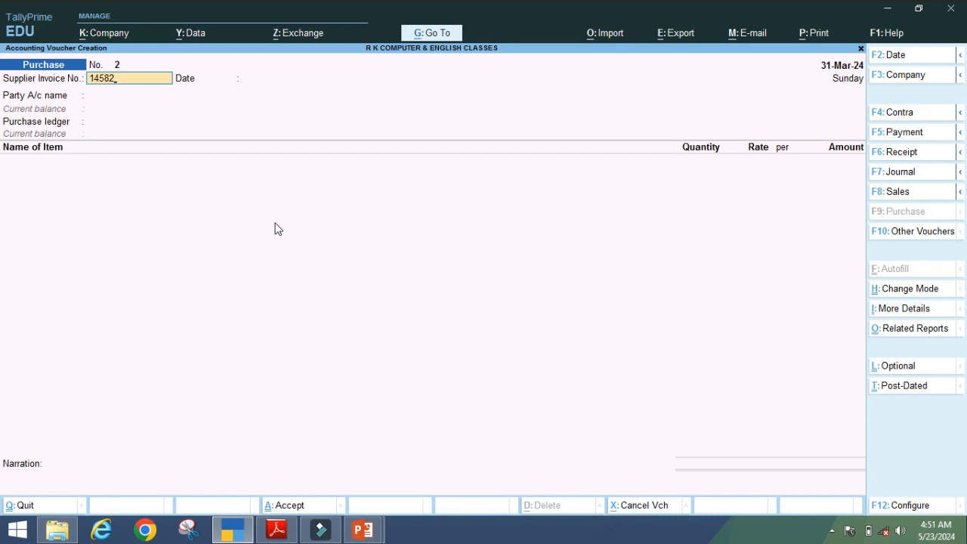
key(Return)
key(Return)
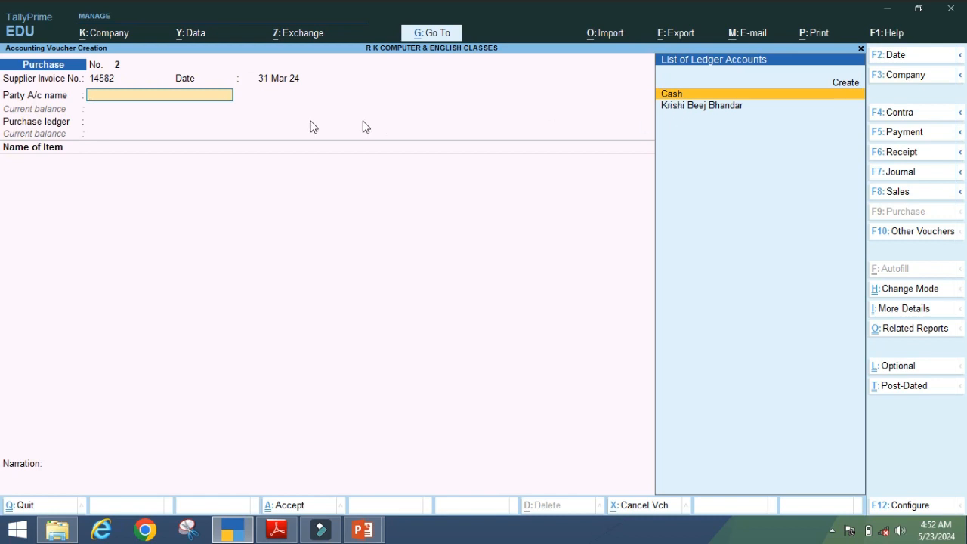
- Check the party name in the Adobe Reader PDF, and start a new party ledger named Bayer Crop Science LTD from the TallyPrime voucher
click(277, 529)
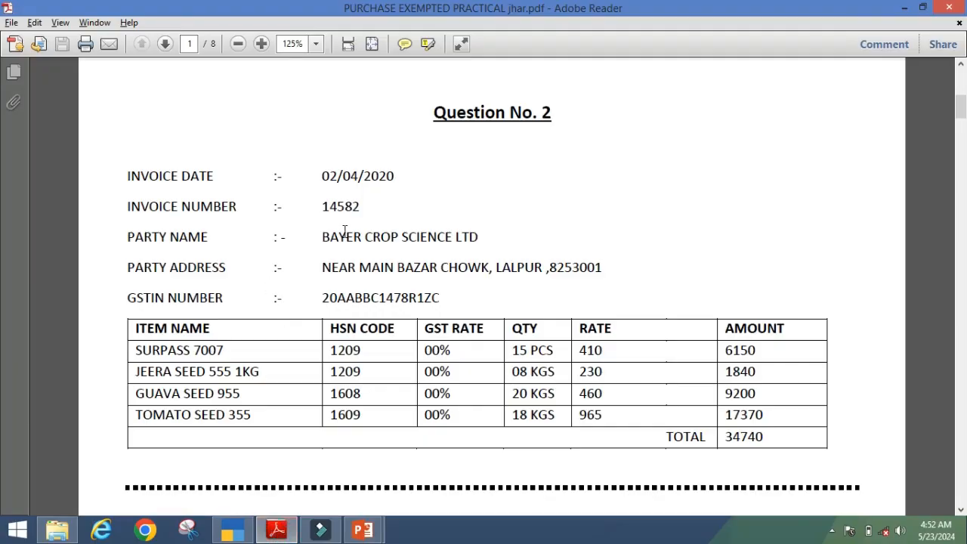
click(232, 530)
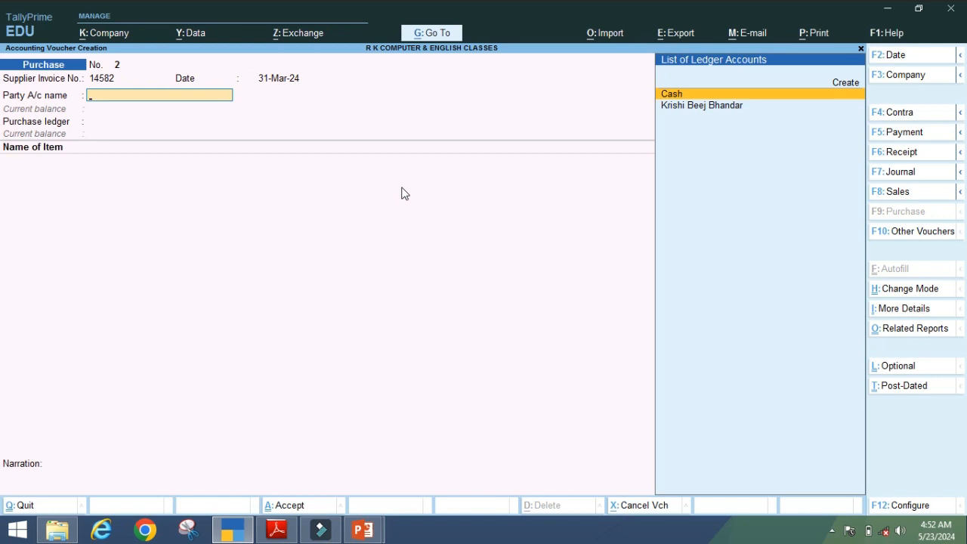
key(alt+c)
text(Bayer C)
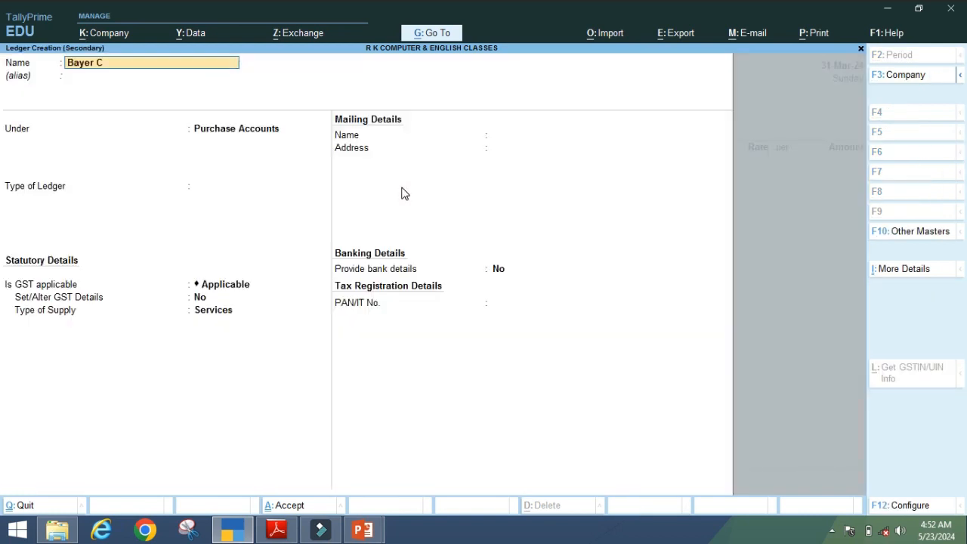
text(rop Scien)
text(ce LTD)
key(Return)
key(Return)
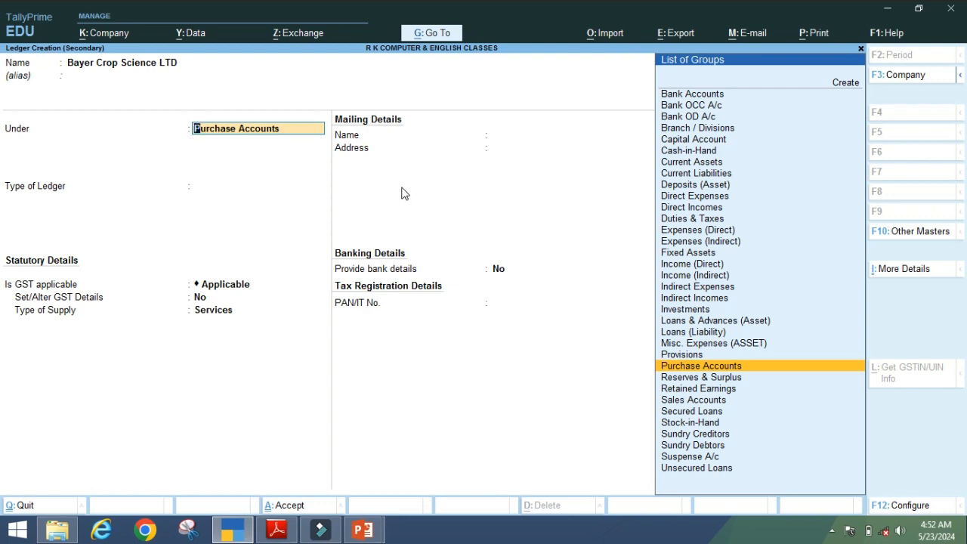
- Place the new ledger under Sundry Creditors, keeping bill-by-bill balances and the mailing name as offered
text(Sun)
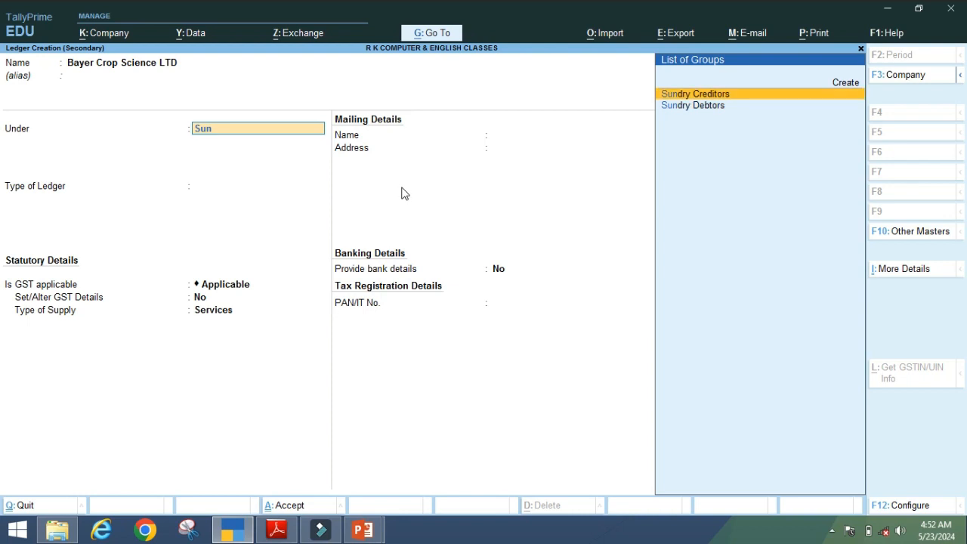
key(Return)
key(Return)
key(Return)
key(Return)
key(Return)
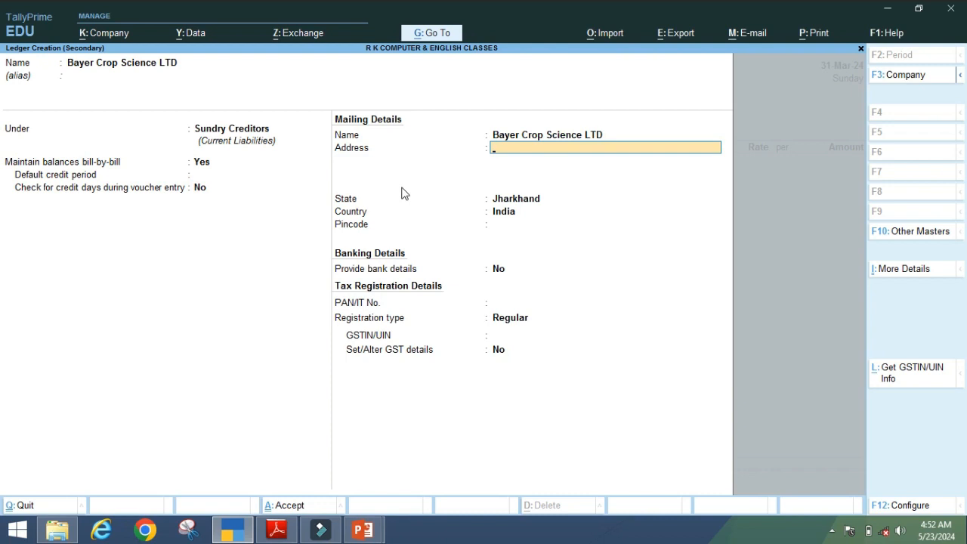
- Look up the party address in the PDF and enter the supplier's mailing address on two lines in the ledger
click(279, 529)
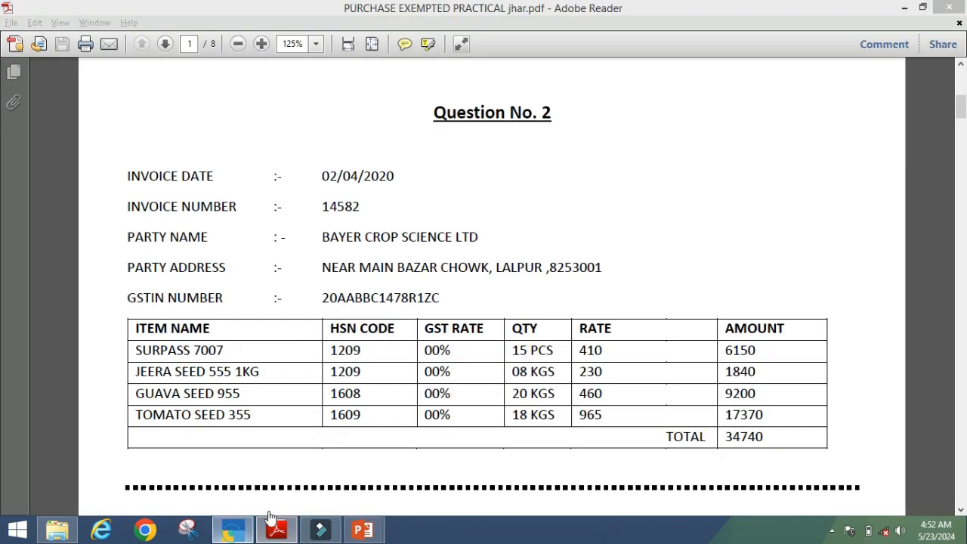
click(233, 530)
text(NE)
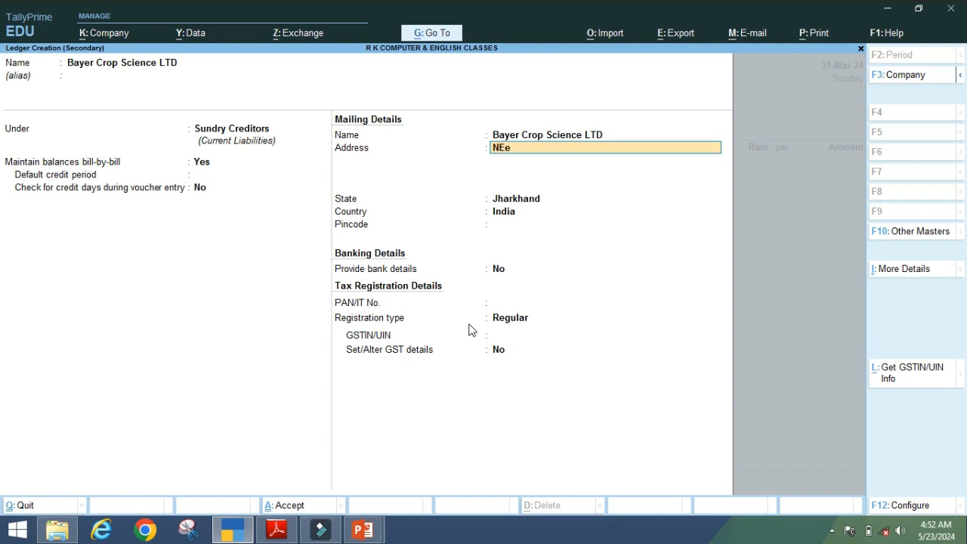
key(BackSpace)
text(ear Main Bazar Chowk)
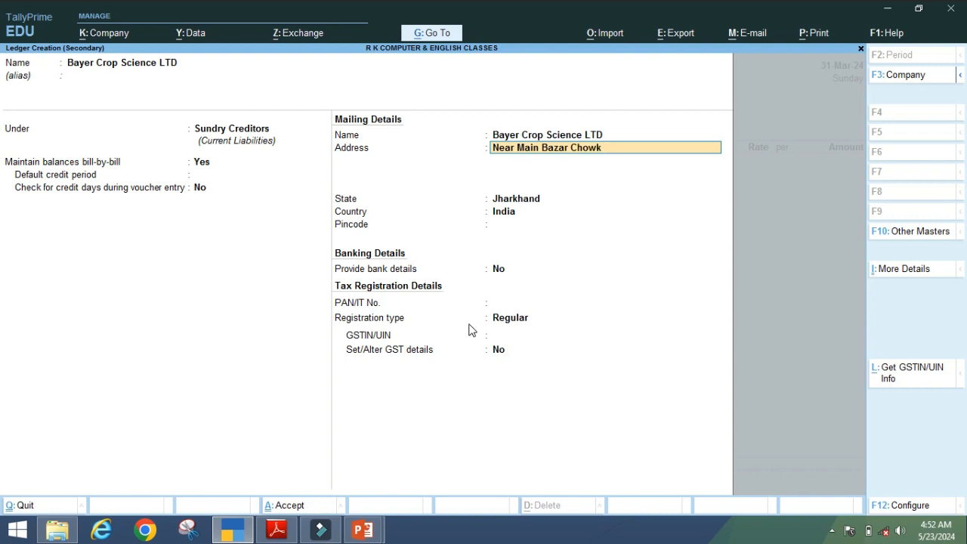
click(276, 531)
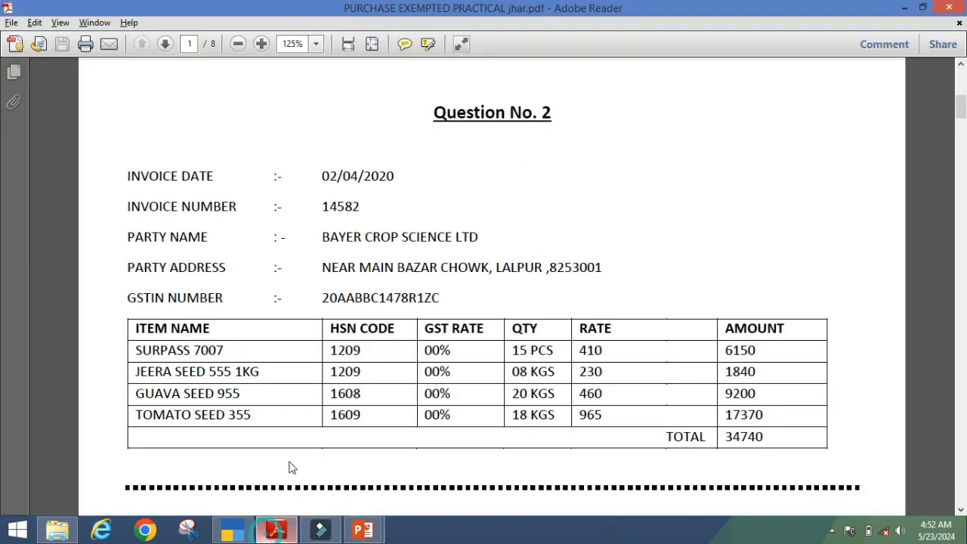
click(233, 530)
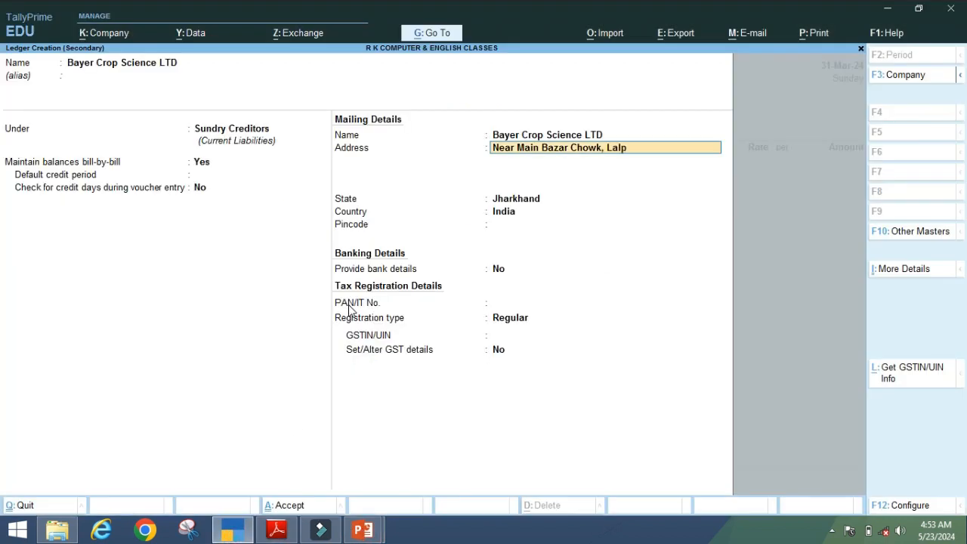
text(an)
key(Return)
text(Ranchi)
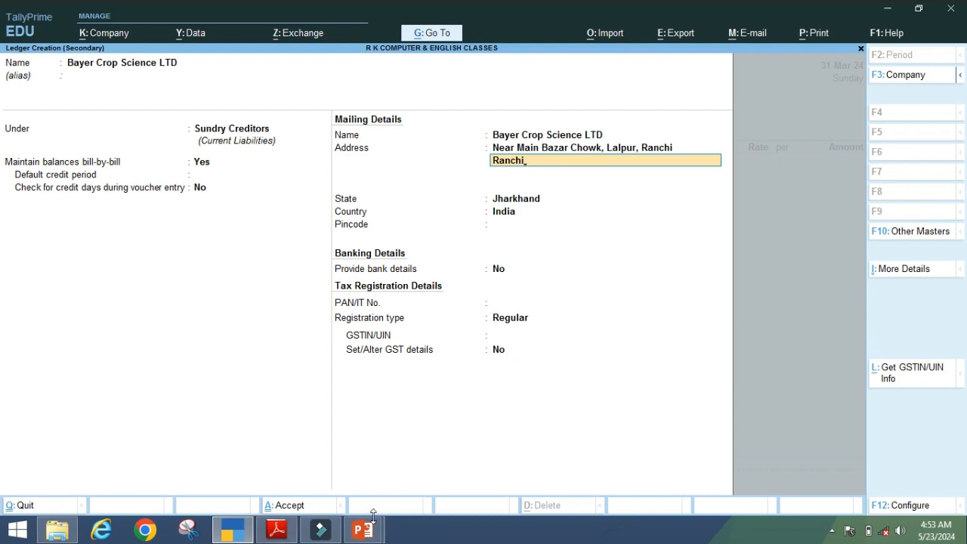
- Check the postal code in the PDF and enter it in the ledger, keeping the offered state, country, bank details and Regular registration type
click(278, 530)
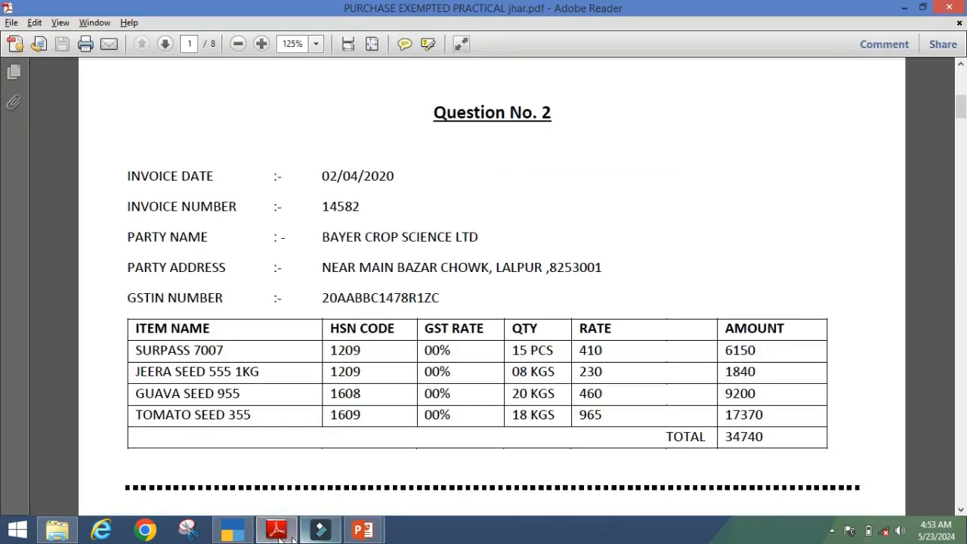
click(232, 530)
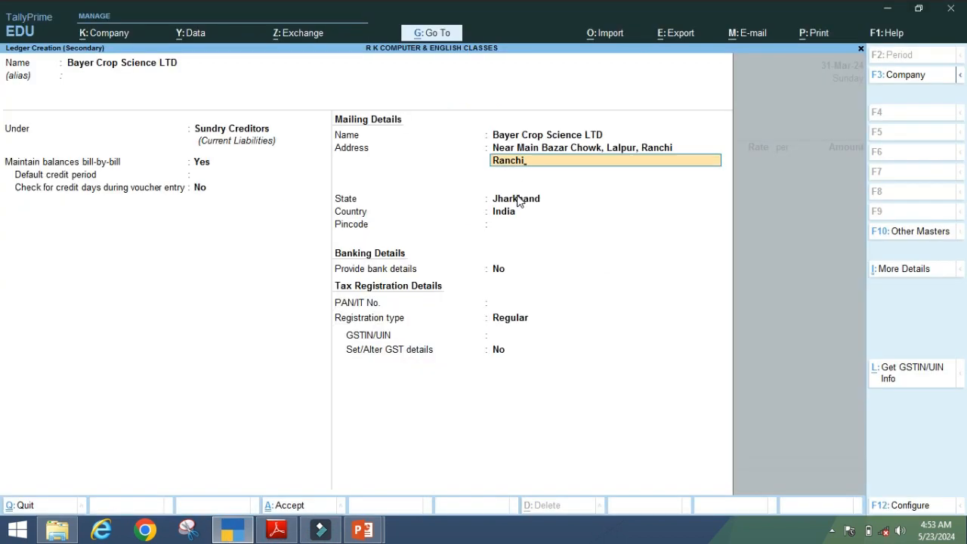
key(Return)
key(Return)
key(Return)
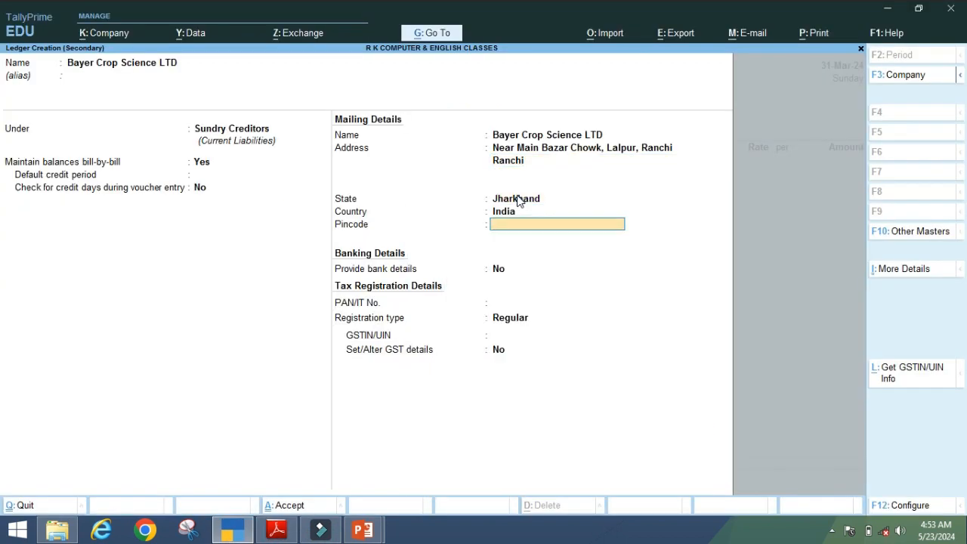
text(8253)
key(Return)
key(Return)
key(Return)
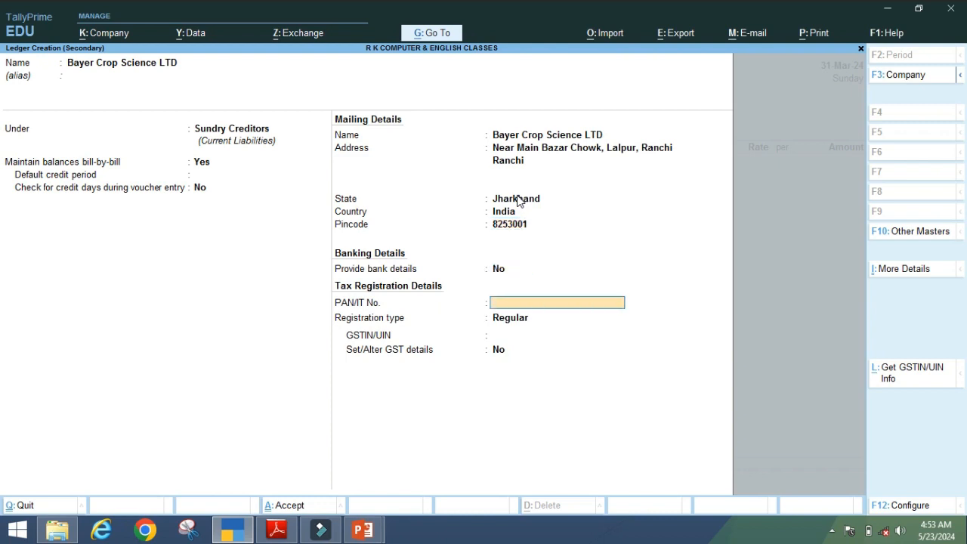
key(Return)
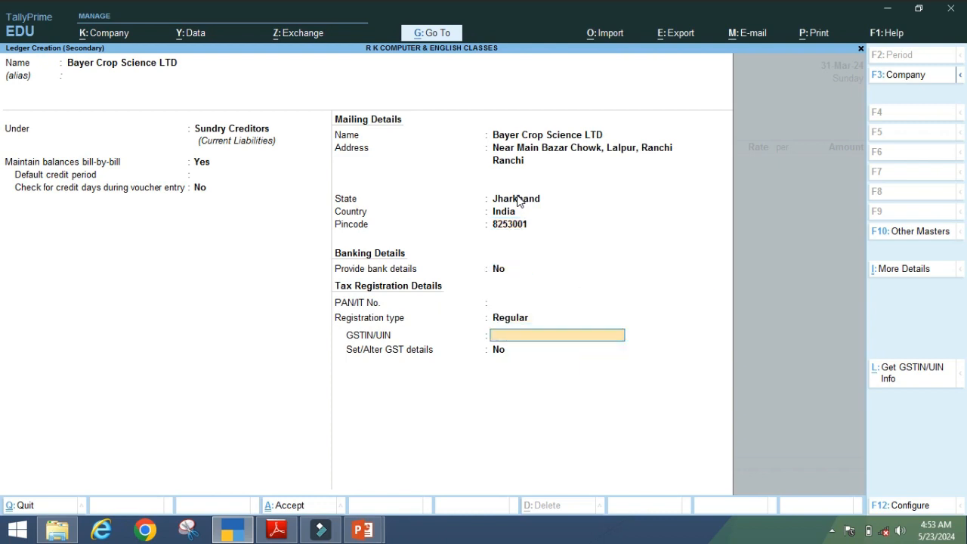
- Look up the supplier's GSTIN in the PDF, enter it in the ledger's tax registration details, and save the ledger
click(277, 530)
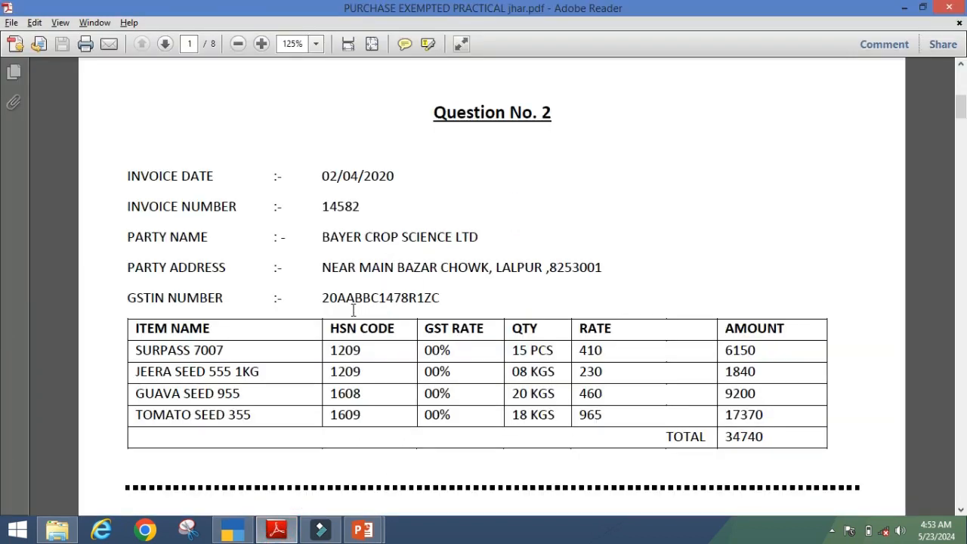
click(233, 529)
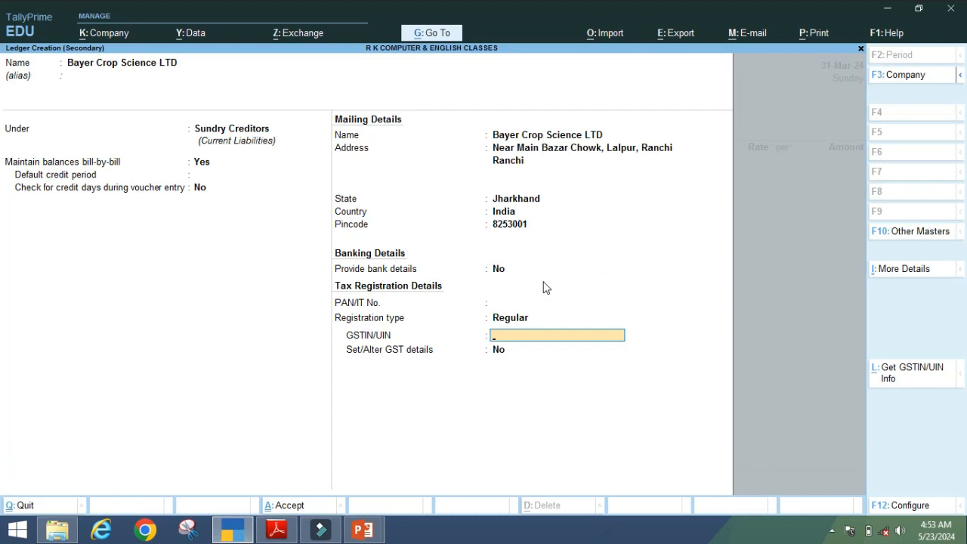
text(20AA)
text(N)
text(BBC)
click(276, 531)
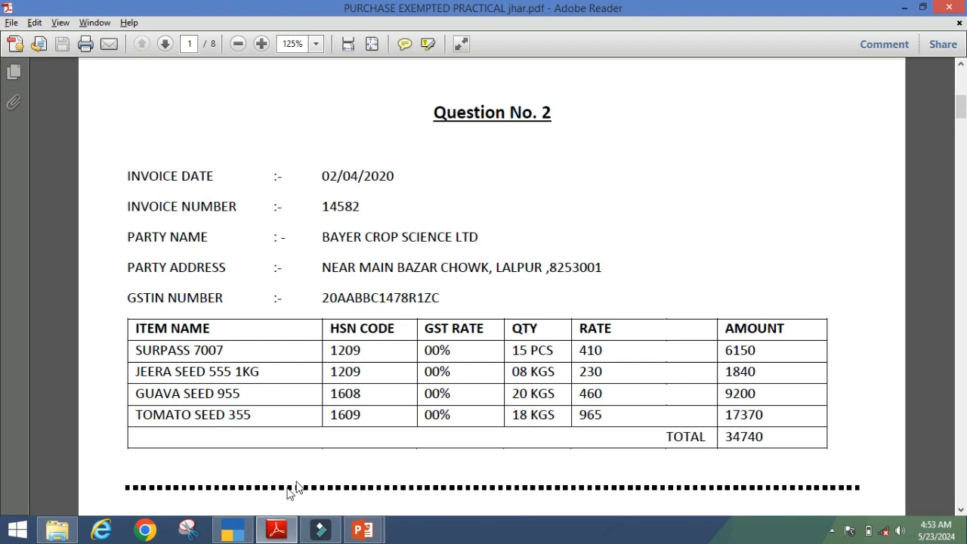
click(235, 535)
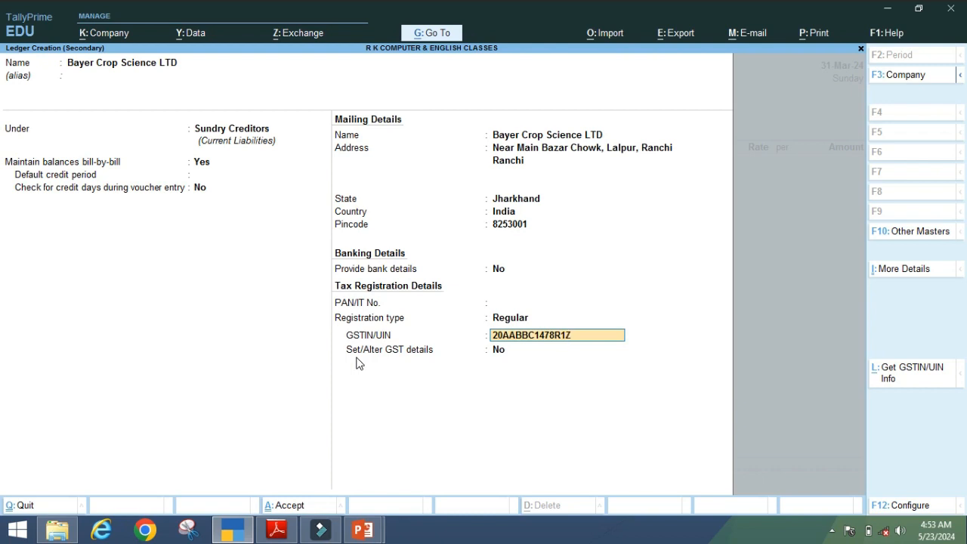
key(Return)
key(Return)
key(Return)
key(Return)
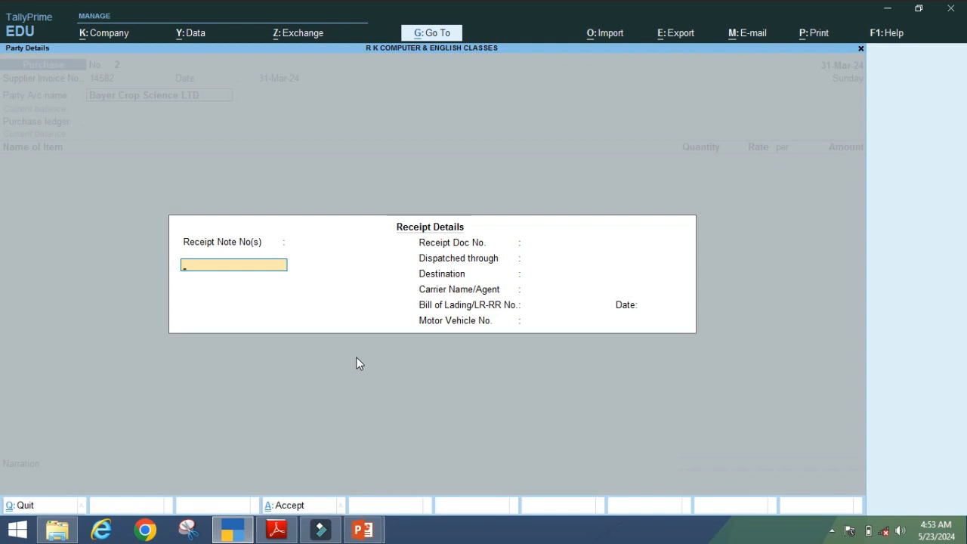
- Leave all receipt details of the purchase voucher blank and continue to the party details
key(Return)
key(Return)
key(Return)
key(Return)
key(Return)
key(Return)
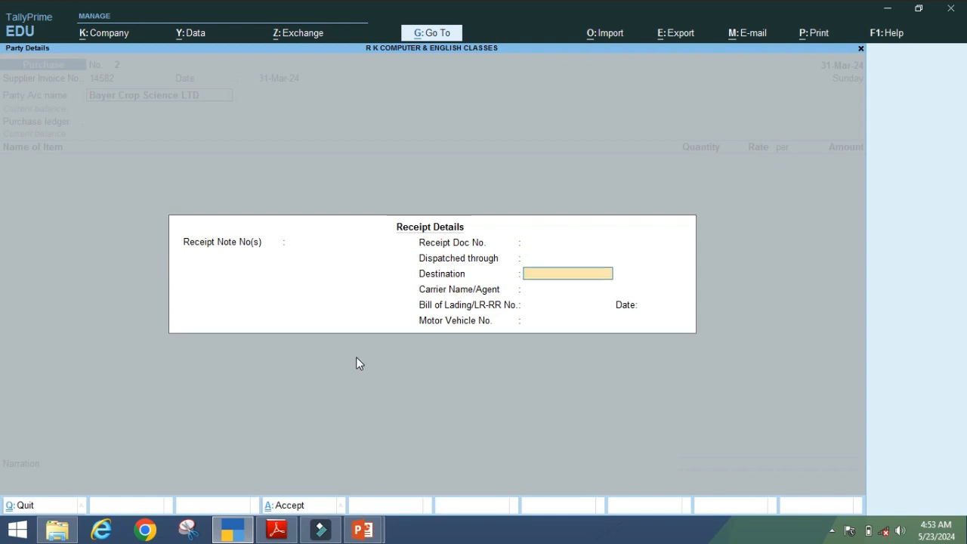
key(Return)
key(Return)
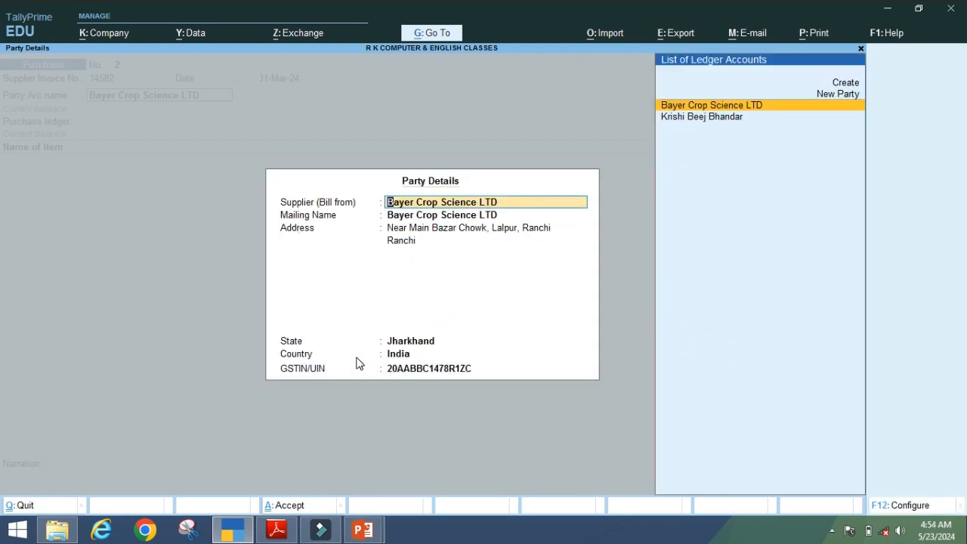
- Accept the party details for Bayer Crop Science LTD as filled in from the ledger
key(Return)
key(Return)
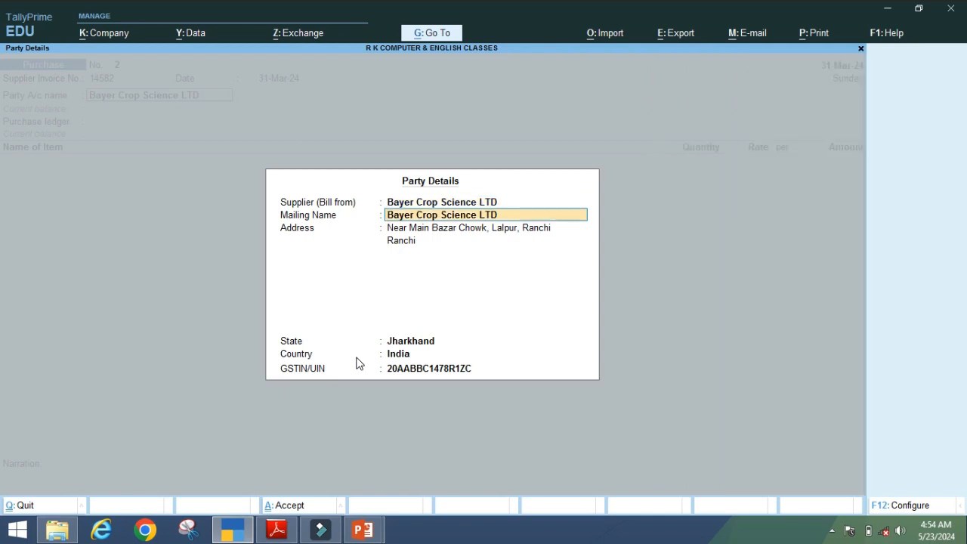
key(Return)
key(Return)
key(Return)
key(Return)
key(Return)
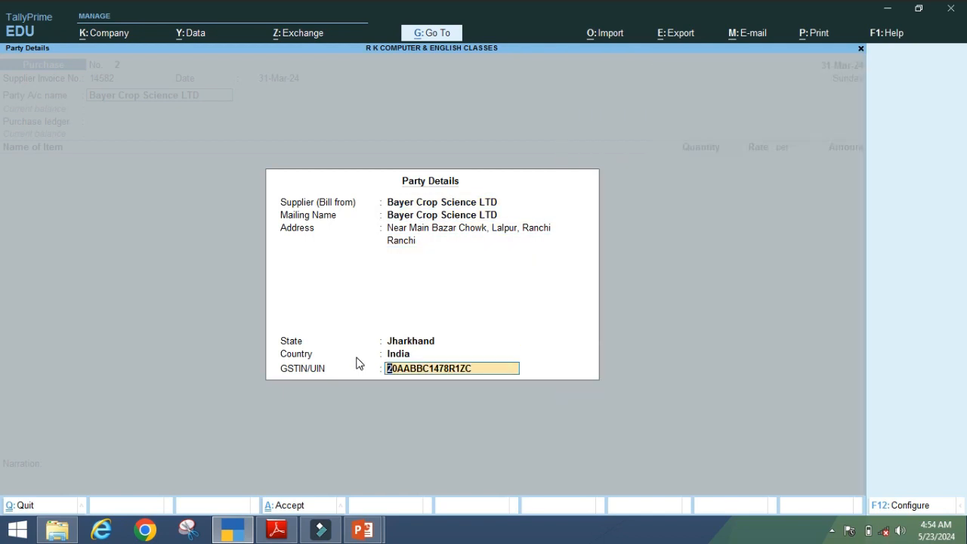
key(Return)
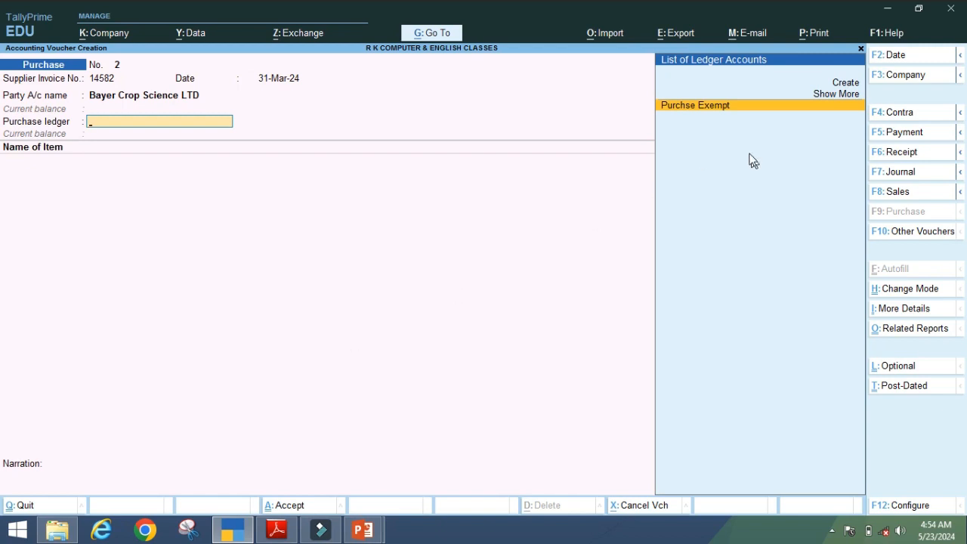
- Check the items' GST rates in the PDF and choose Purchse Exempt as the voucher's purchase ledger
click(275, 532)
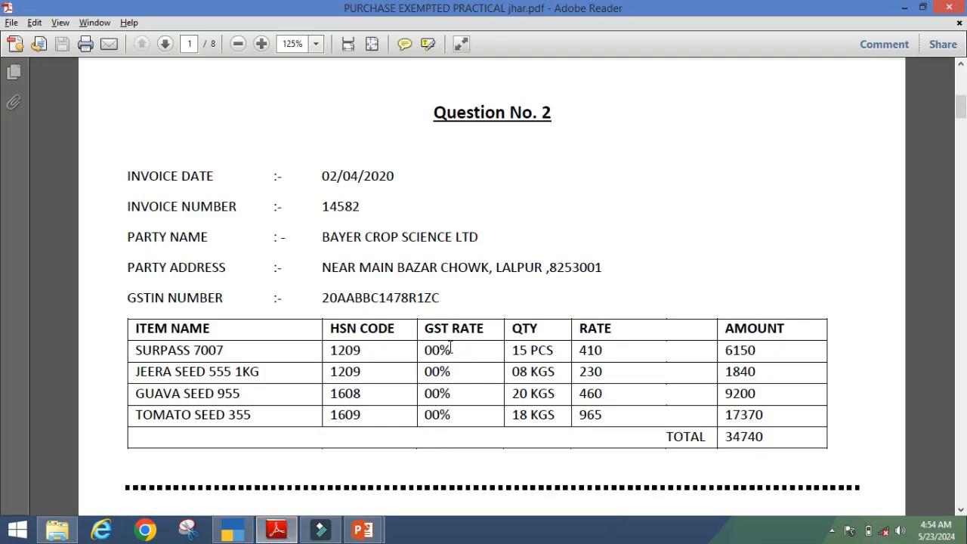
click(250, 532)
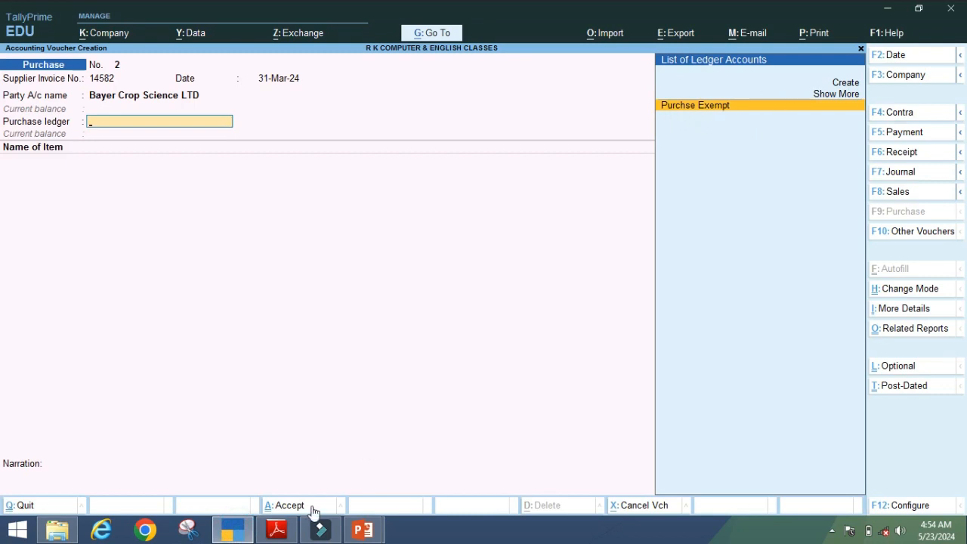
click(277, 531)
drag(425, 345, 449, 416)
click(451, 415)
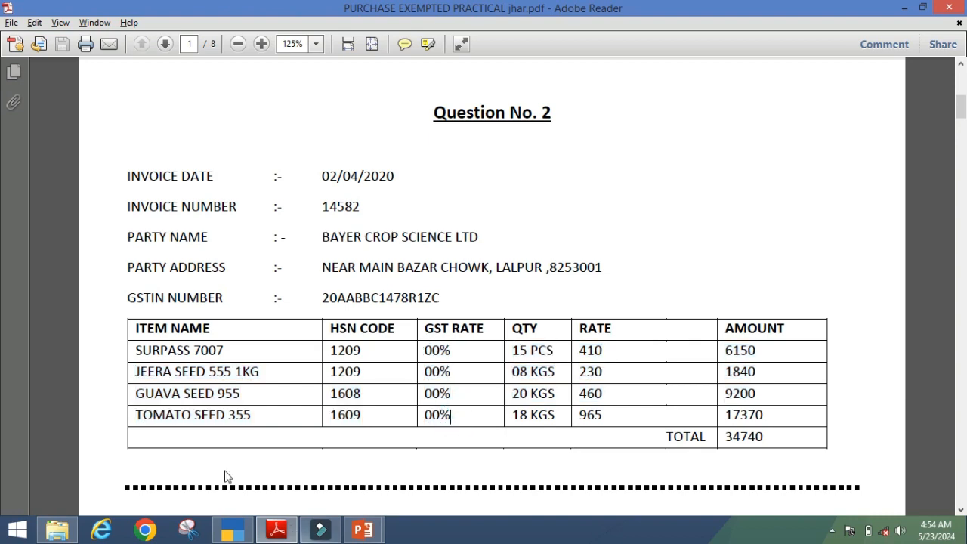
click(233, 531)
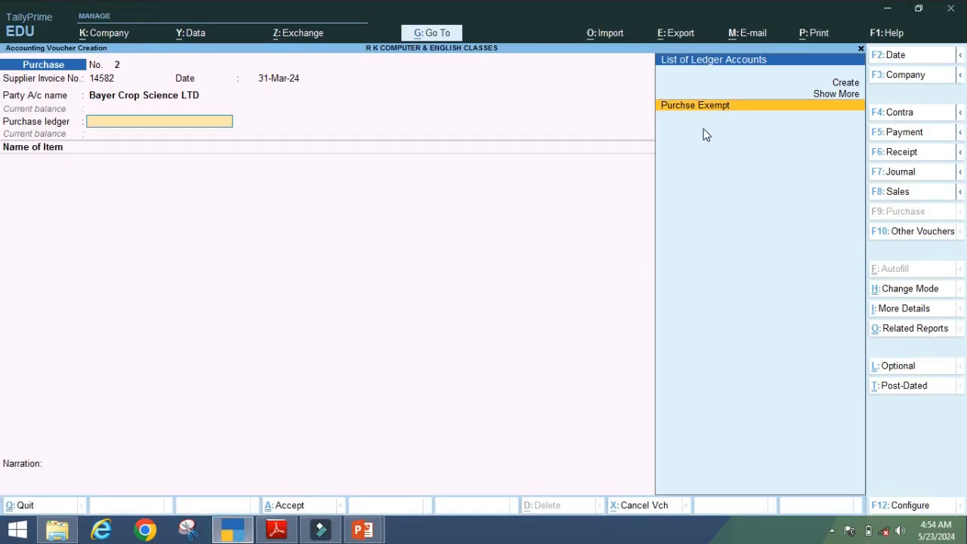
key(Return)
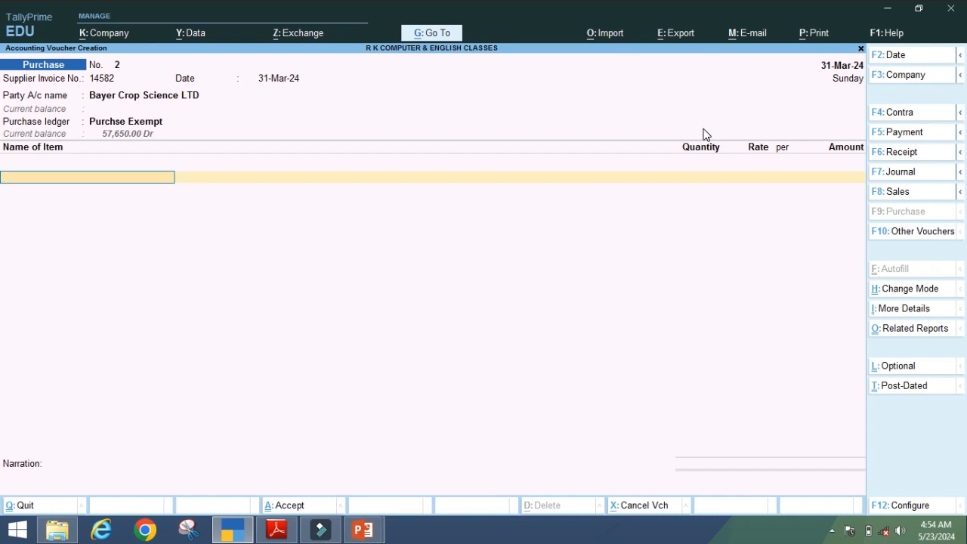
- Look up the first item in the PDF and start a new stock item named Surpass 70007 under the 00% group
click(284, 533)
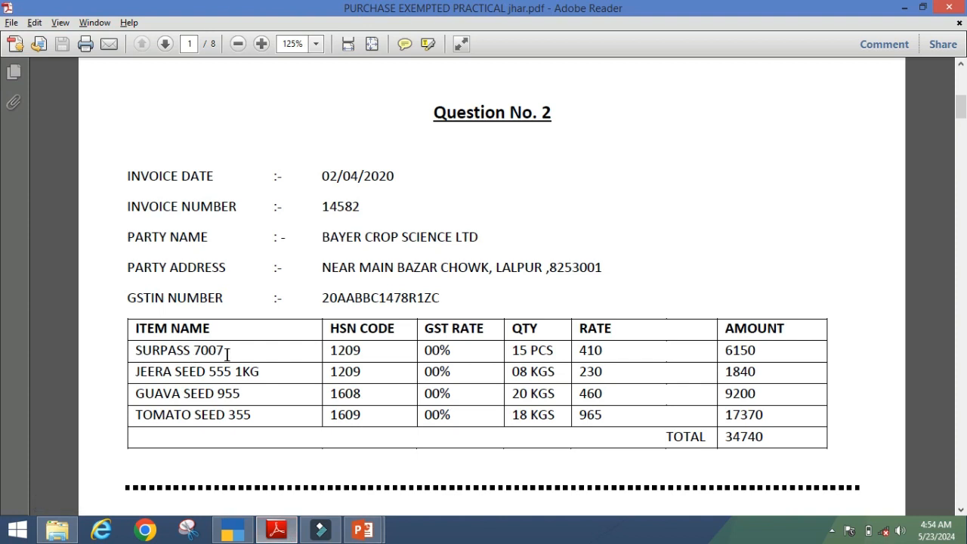
click(232, 529)
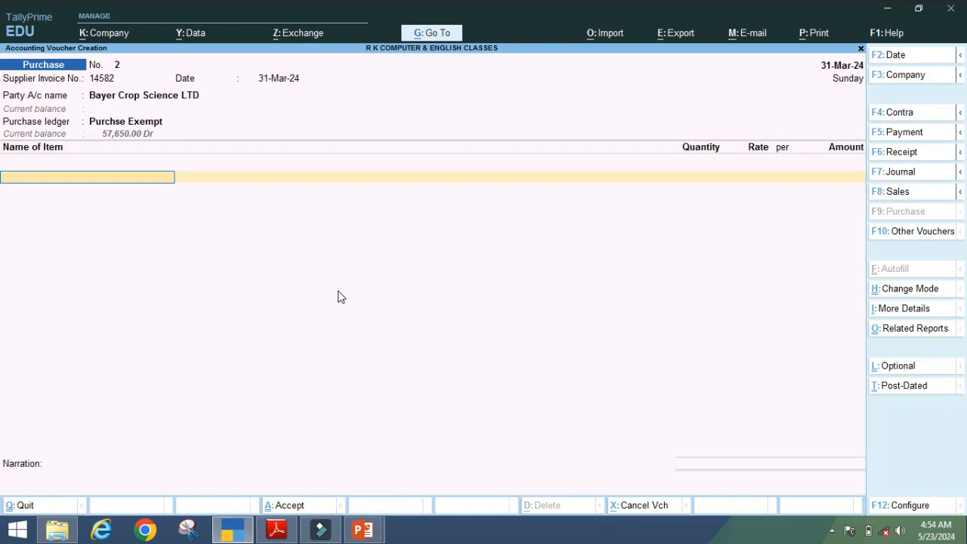
key(alt+c)
text(Surpass 70007)
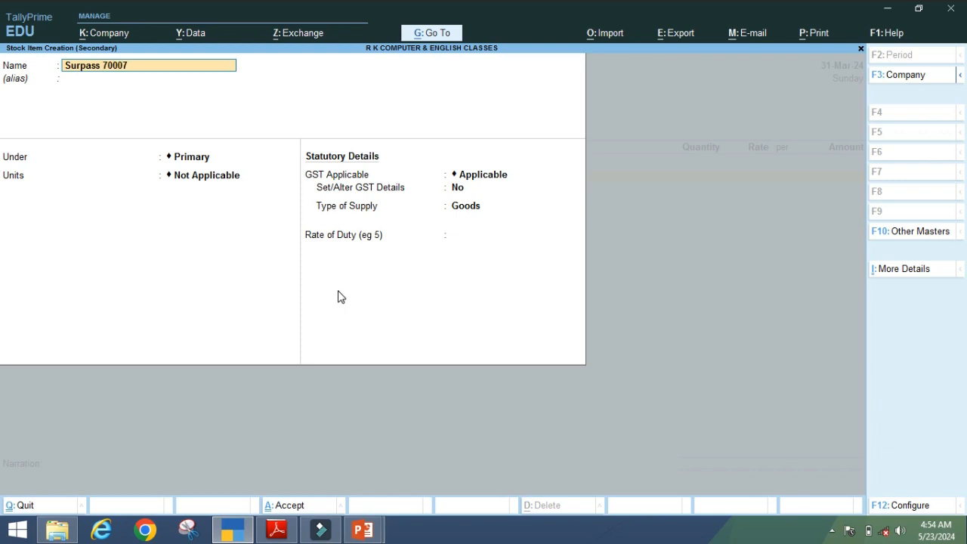
key(Return)
key(Return)
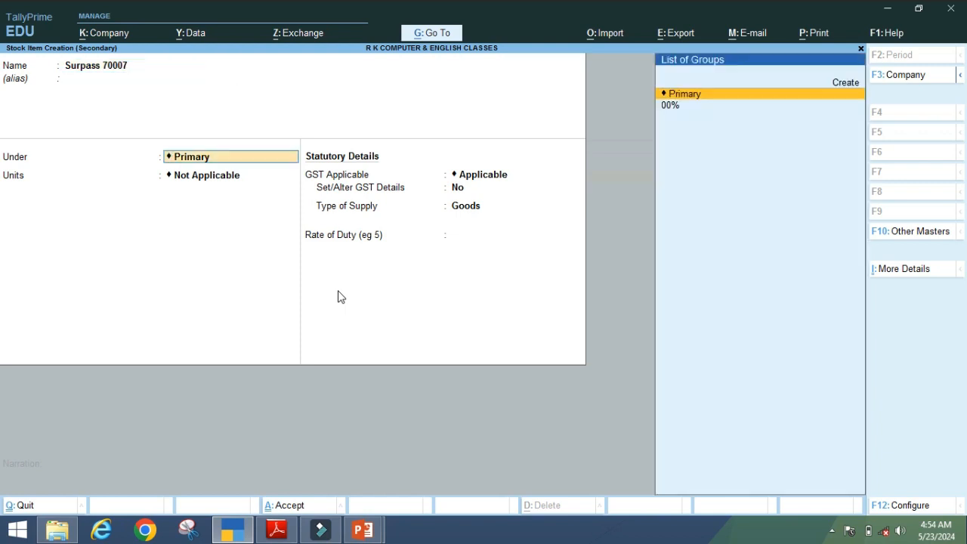
key(Down)
key(Return)
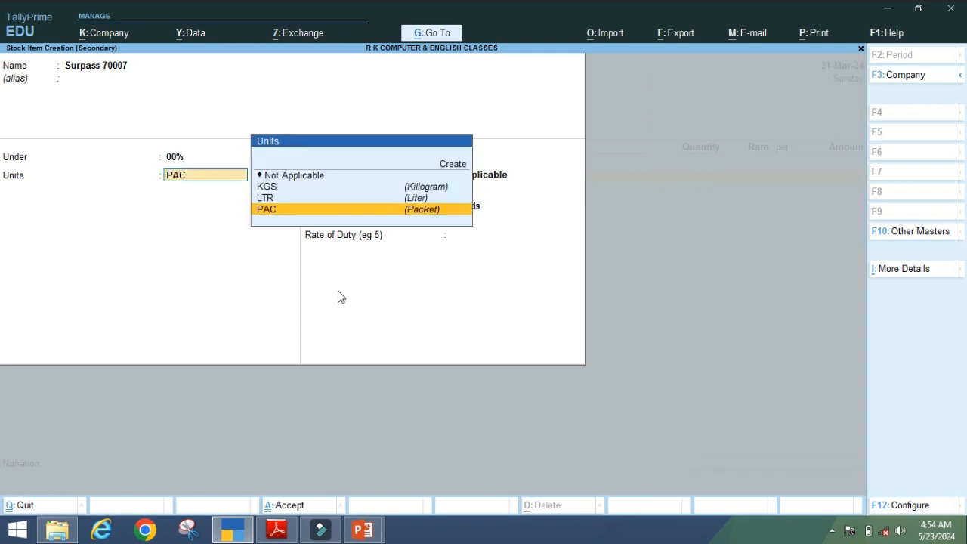
- Check the item's unit in the PDF and create the unit PCS with formal name PIECES, UQC PCS-PIECES and 0 decimal places
click(276, 529)
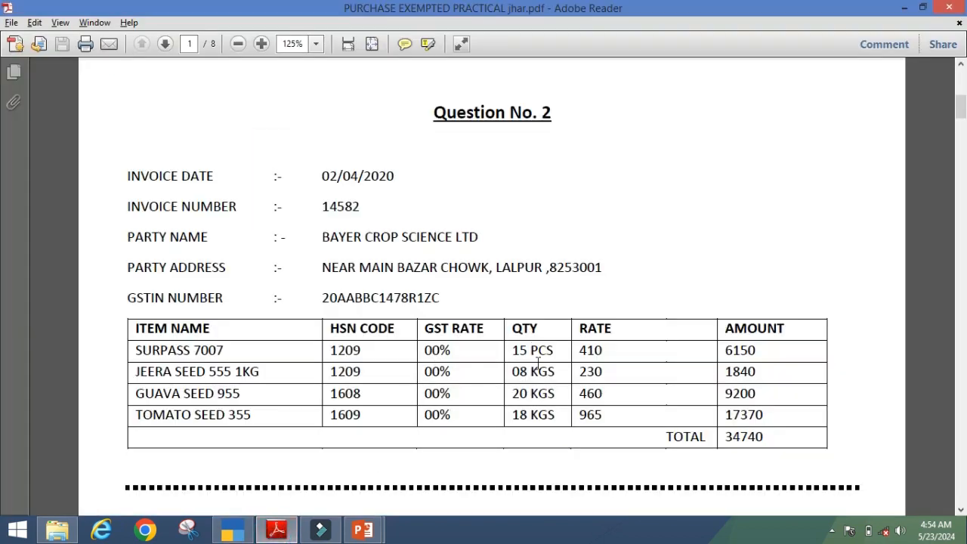
click(233, 529)
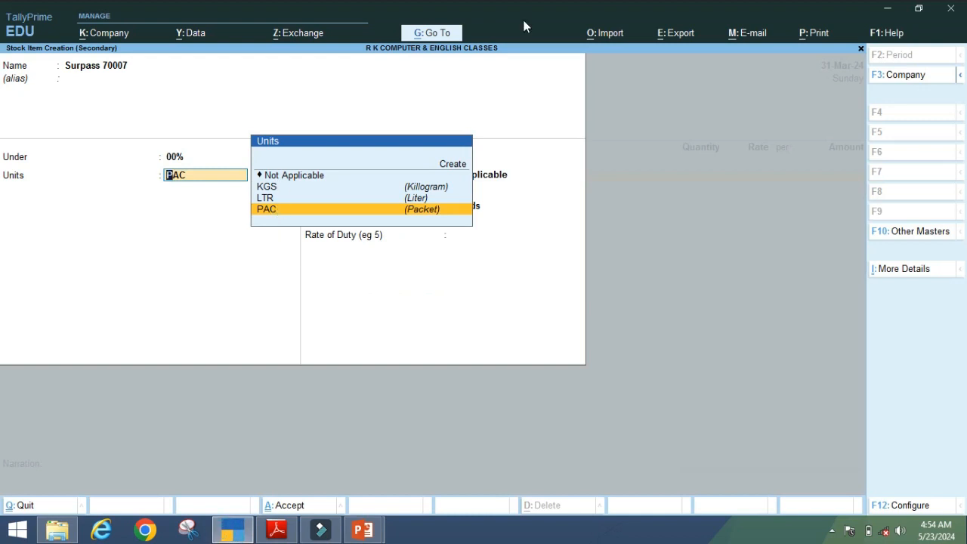
key(alt+c)
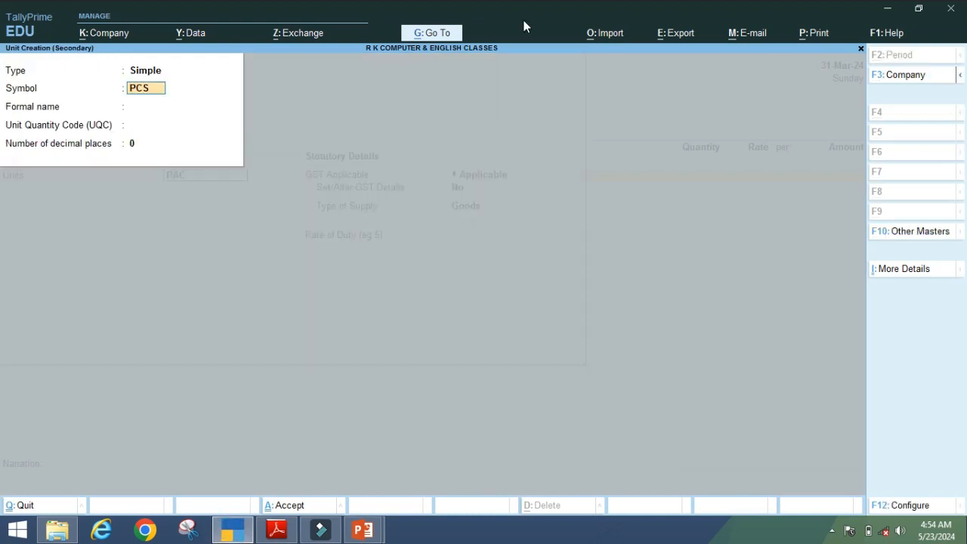
key(Return)
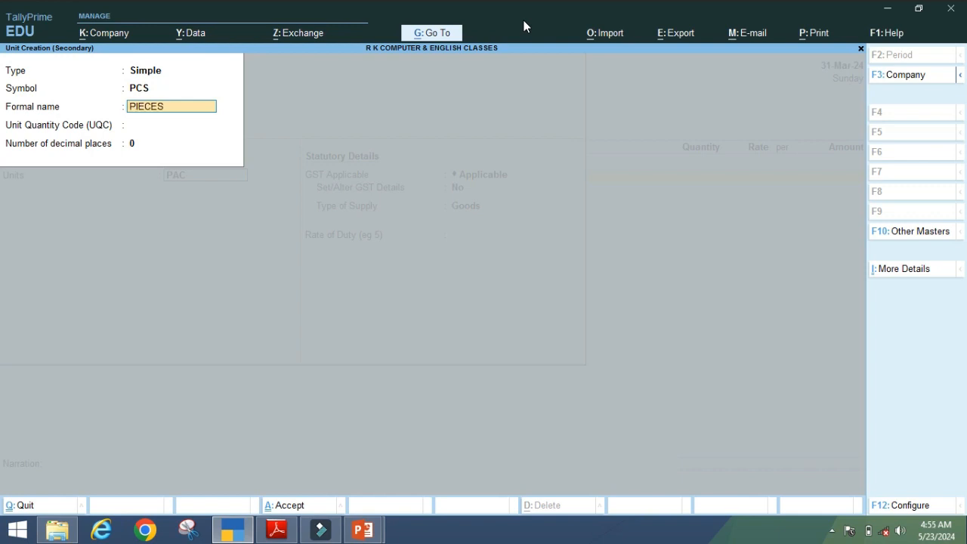
key(Return)
key(Down)
key(Down)
key(Down)
key(Down)
key(Down)
key(Down)
key(Down)
key(Down)
key(Down)
key(Down)
key(Down)
key(Down)
key(Down)
key(Down)
key(Down)
key(Down)
key(Down)
key(Down)
key(Down)
key(Down)
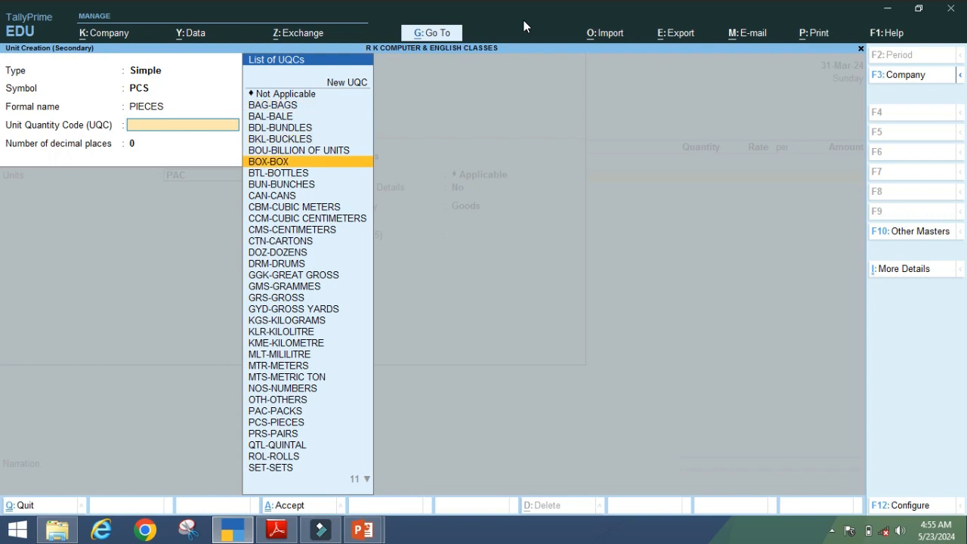
key(Down)
key(Down)
key(Down)
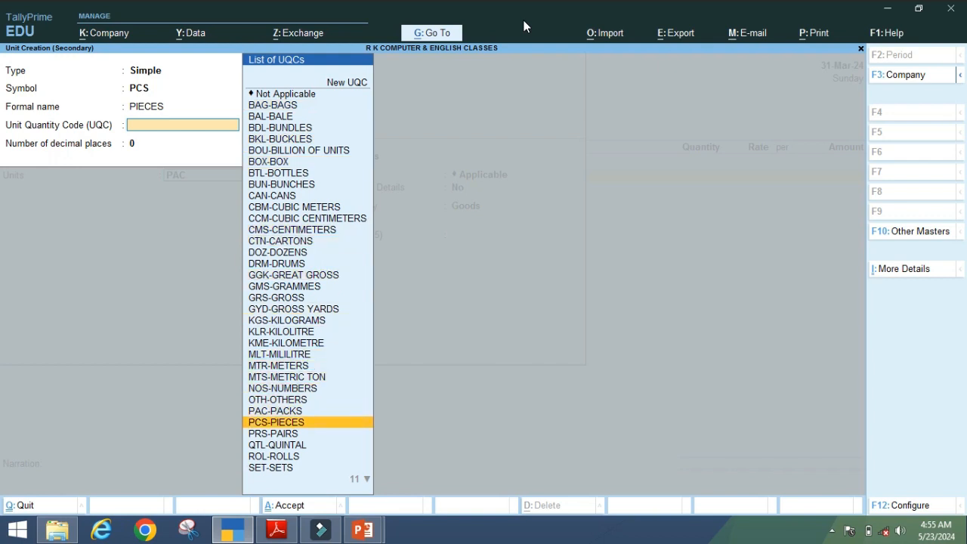
key(Return)
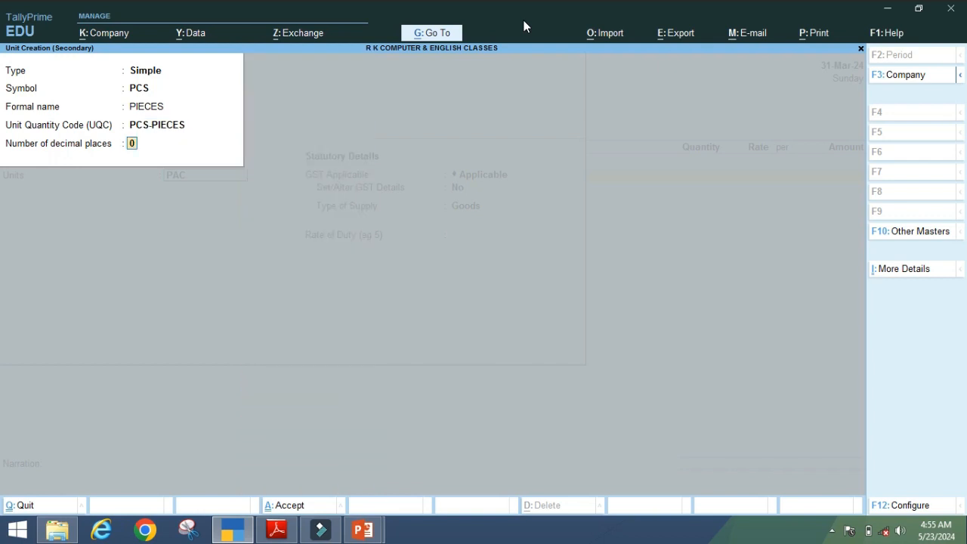
key(Return)
- Keep GST applicable without altering GST details, leave supply type Goods and duty rate 0, and save the stock item
key(Return)
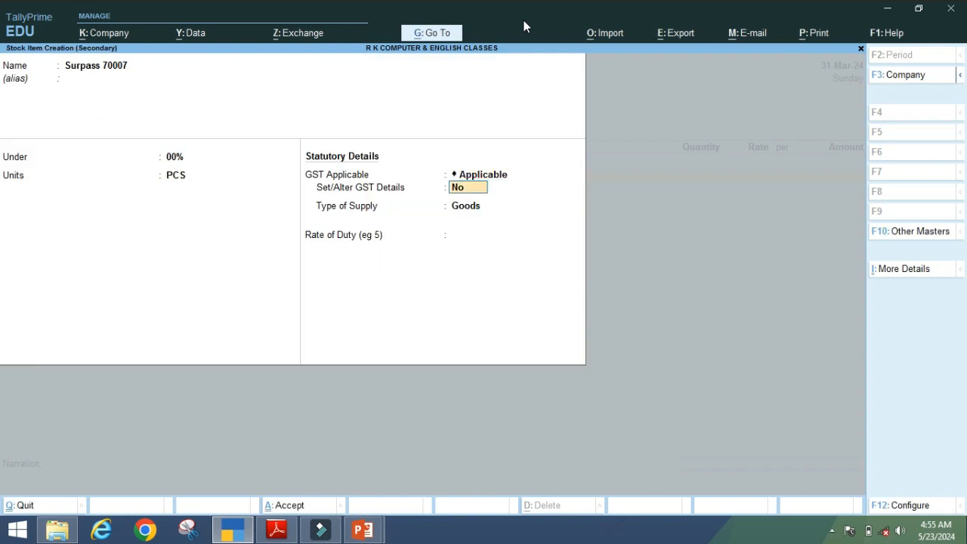
key(Return)
key(Return)
key(Return)
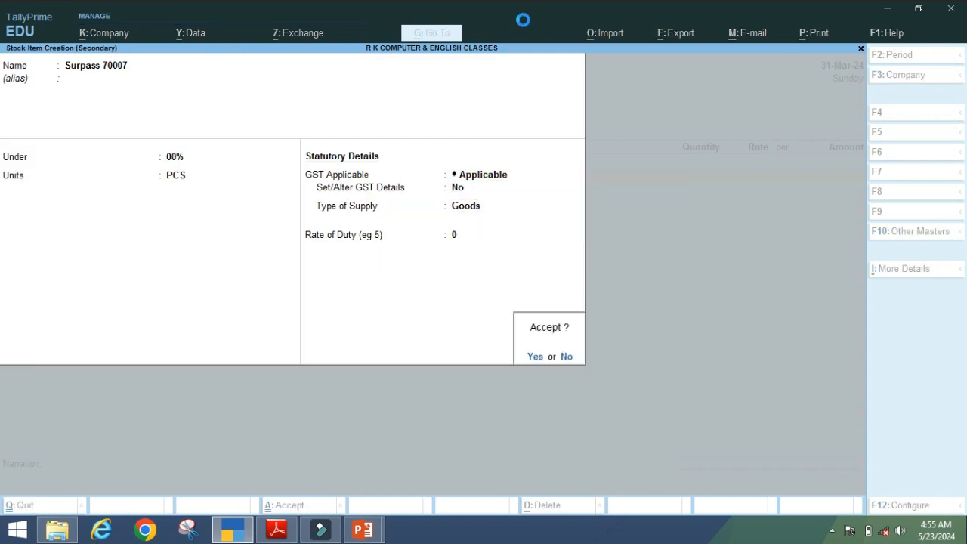
key(Return)
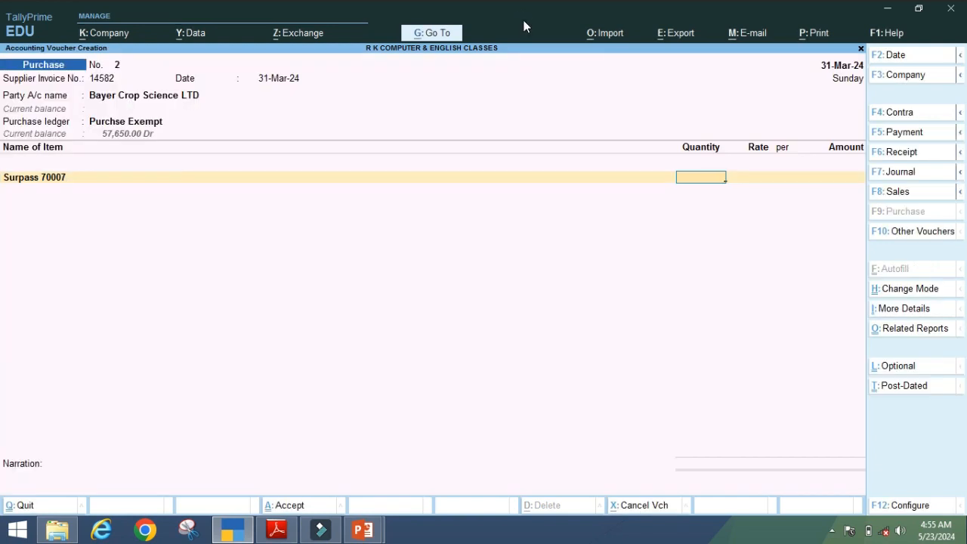
- Look up the Surpass quantity and rate in the PDF and enter 15 PCS at 410 per piece in the voucher
click(277, 529)
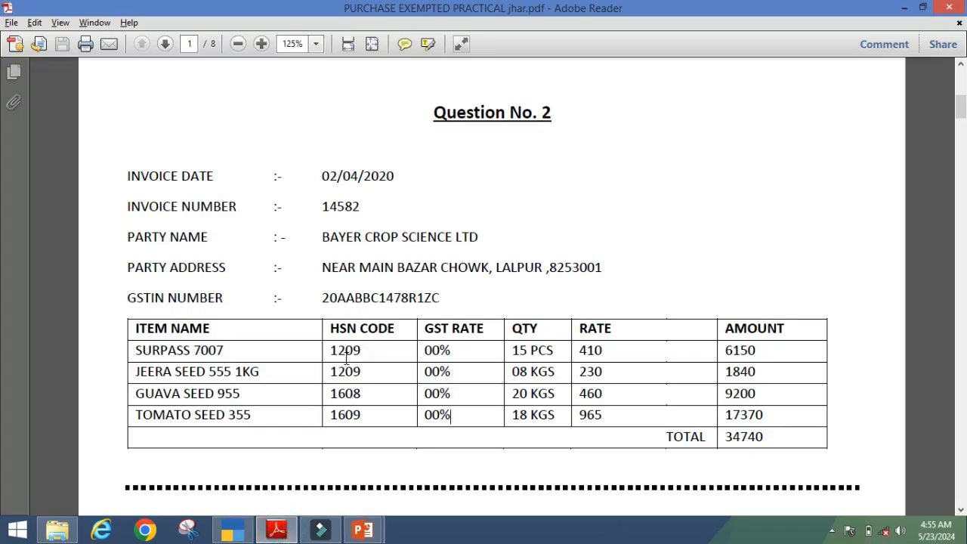
drag(512, 350, 553, 352)
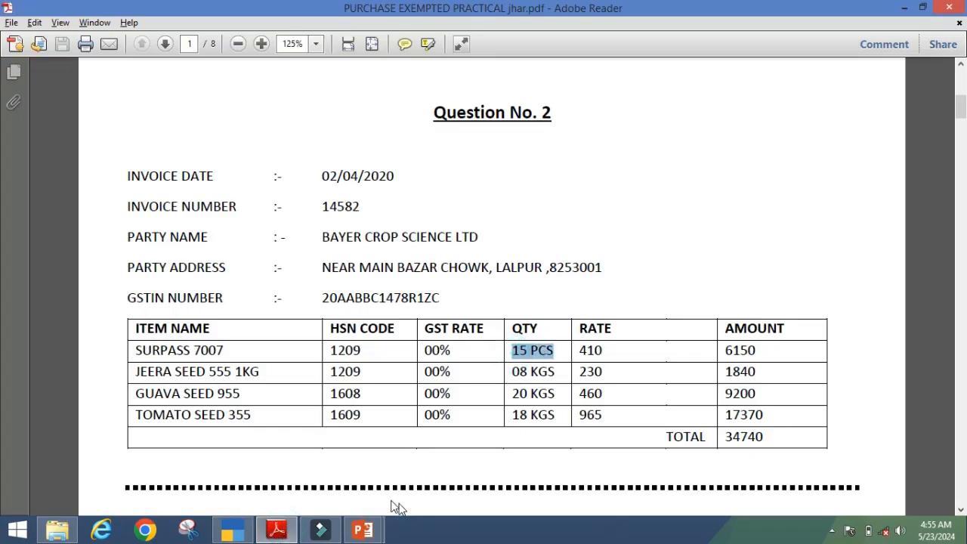
click(233, 529)
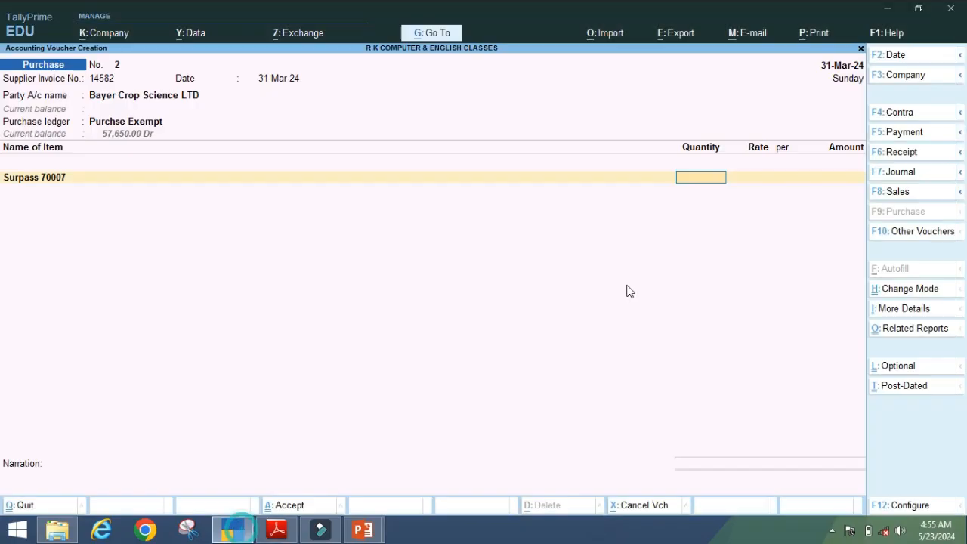
text(15)
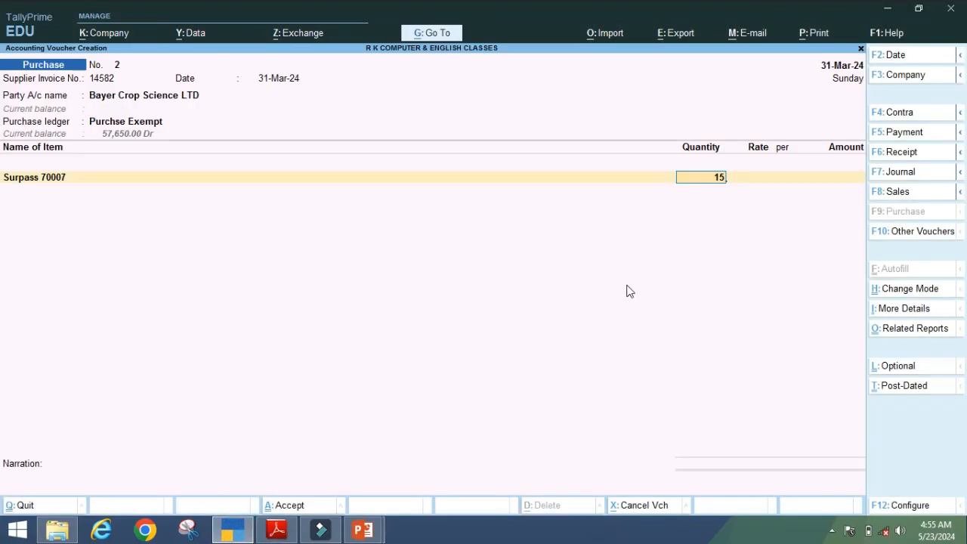
key(Return)
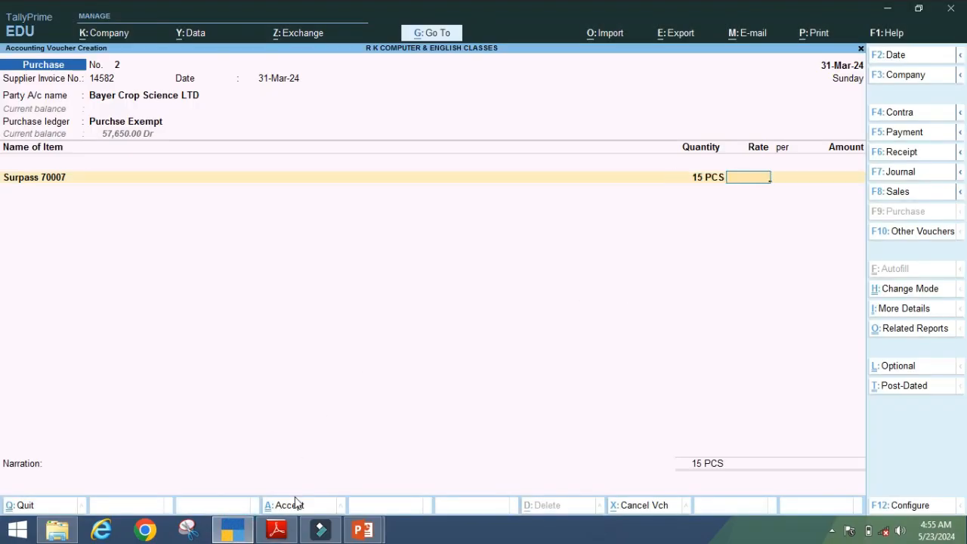
click(277, 530)
click(239, 530)
text(410)
key(Return)
key(Return)
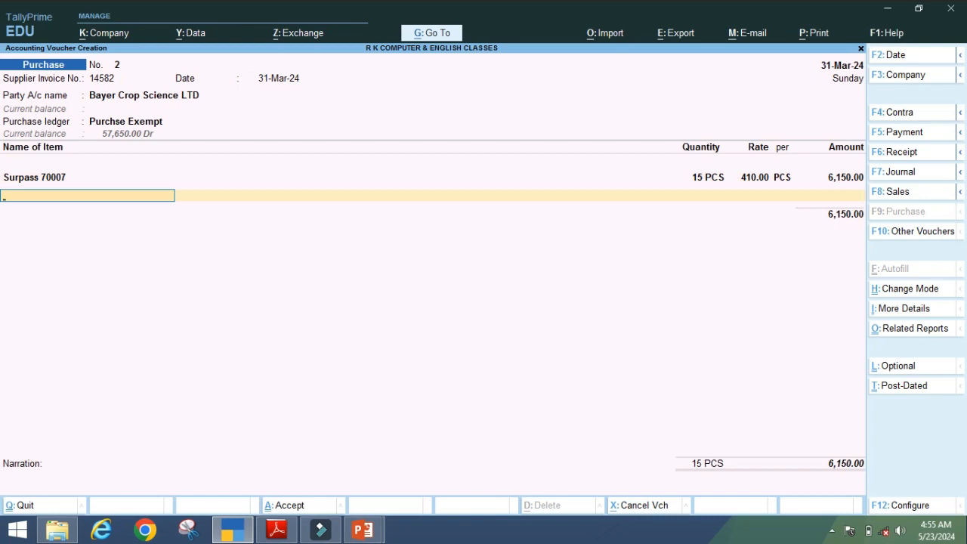
- Check the second item's name in the PDF and add the existing stock item Jeera Seed 555 1 KGS to the voucher
click(272, 535)
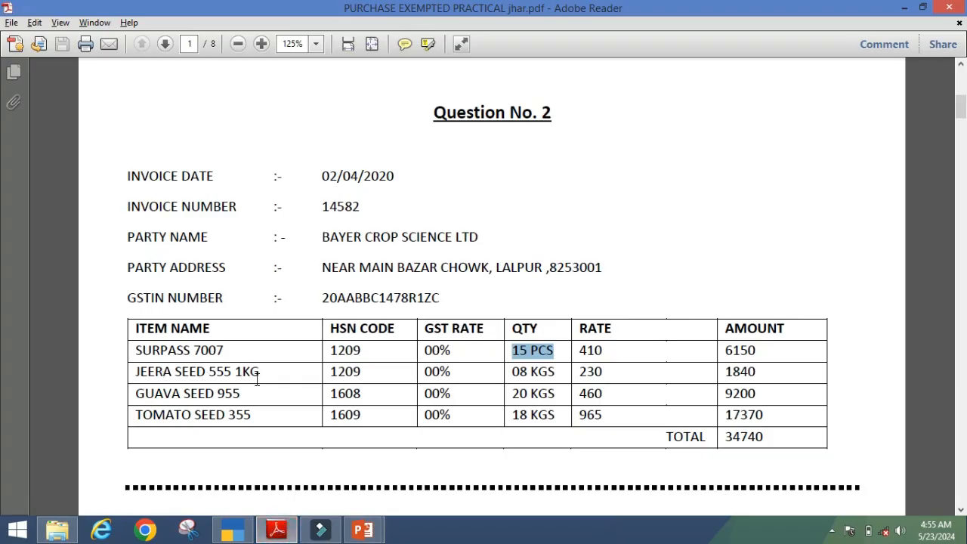
click(233, 529)
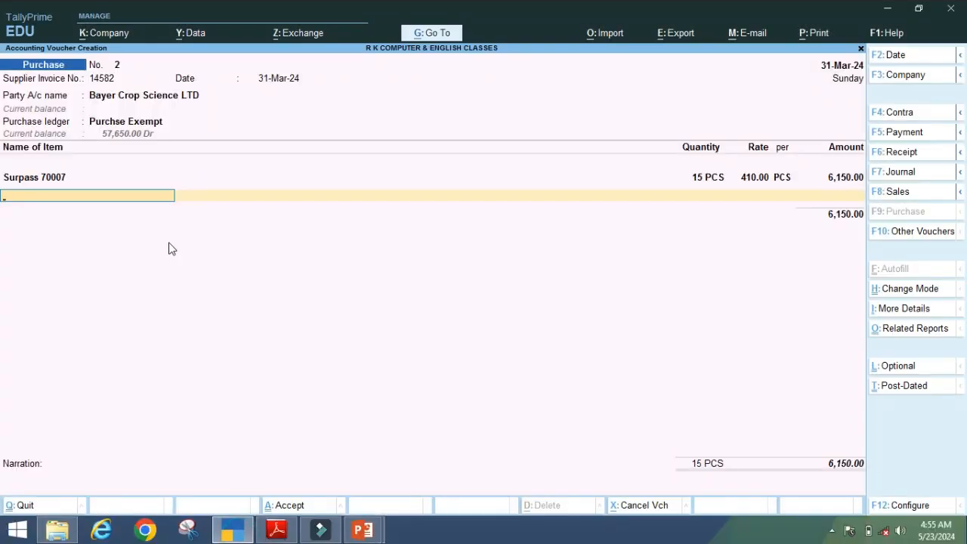
click(9, 197)
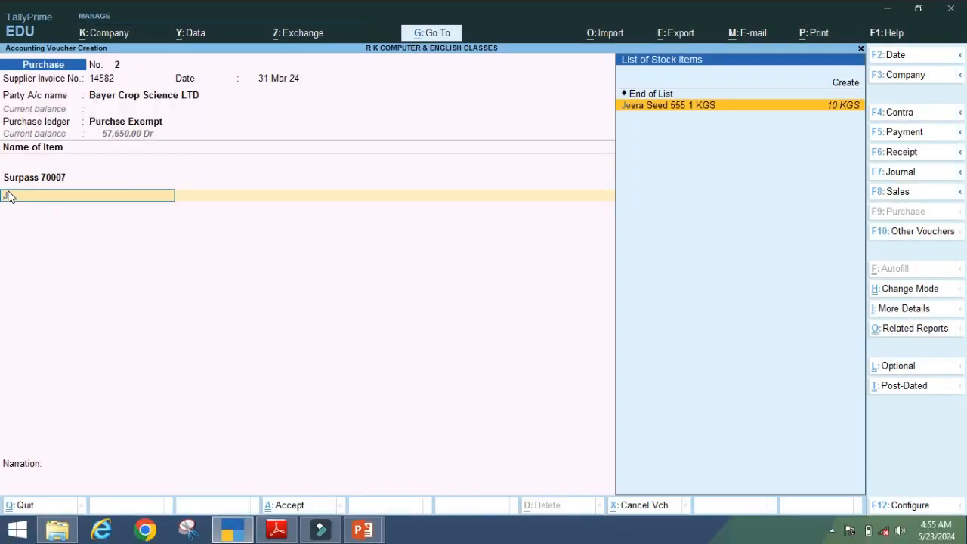
text(Jee)
click(656, 107)
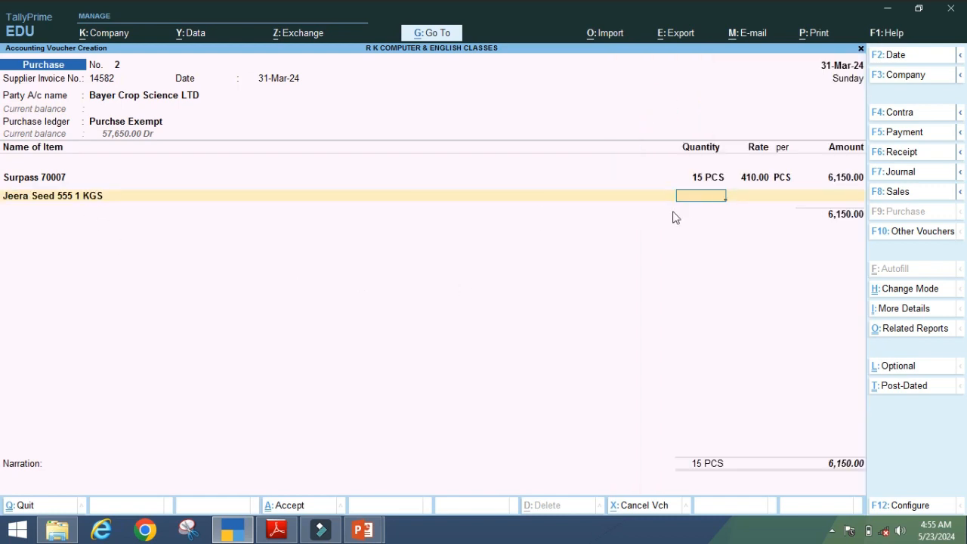
- Look up the jeera seed's figures in the PDF and enter 8 KGS at a rate of 230
click(274, 532)
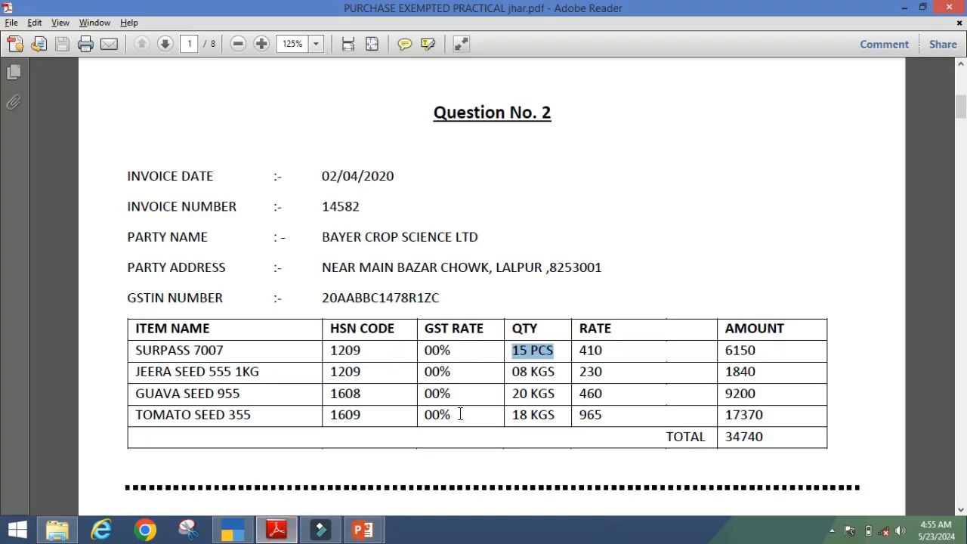
click(497, 374)
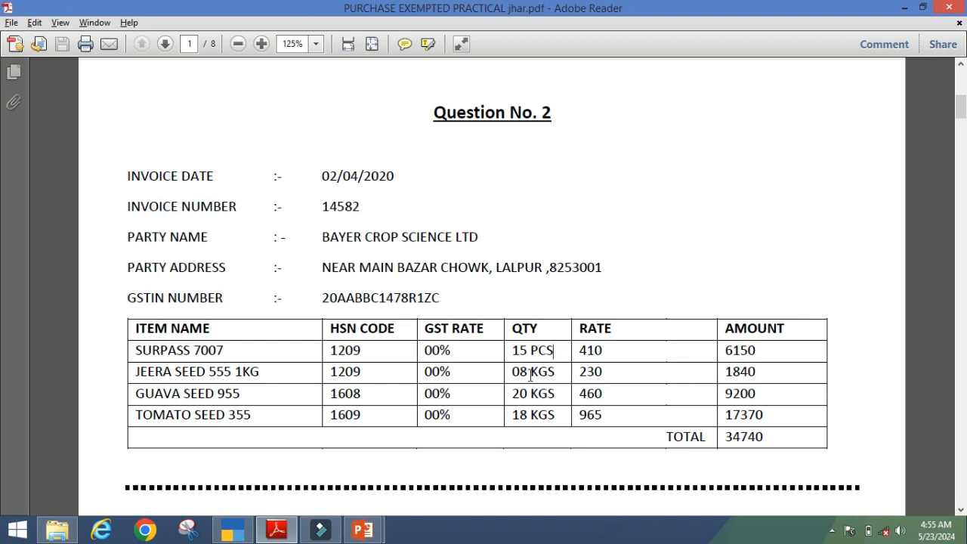
click(233, 530)
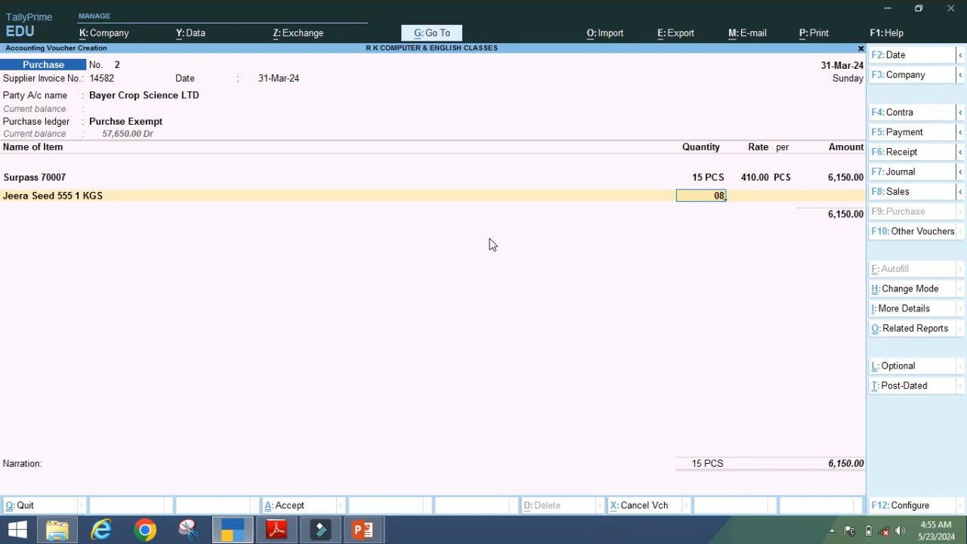
key(Return)
key(Return)
key(Return)
key(Return)
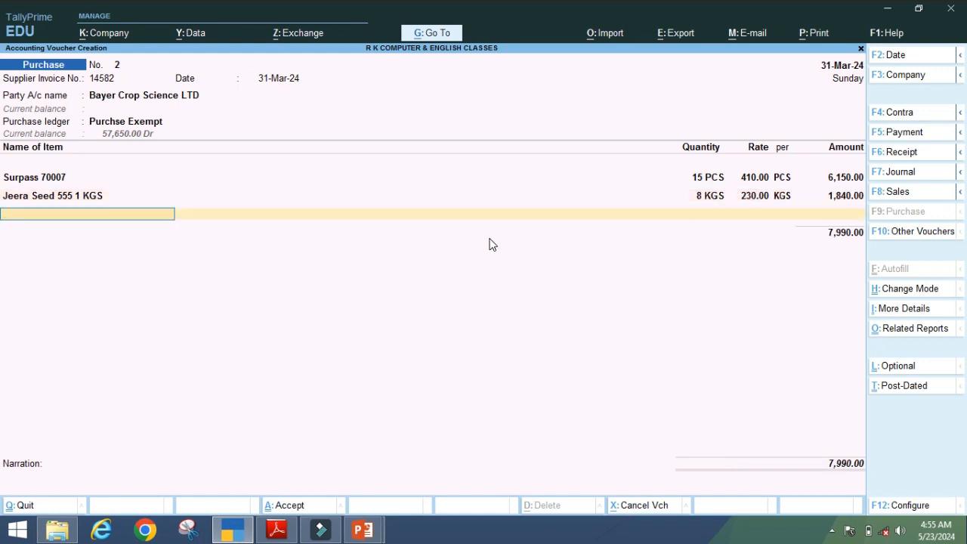
- Check the third item's name in the PDF and choose Guava Seed 150CR as the voucher's next stock item
click(276, 530)
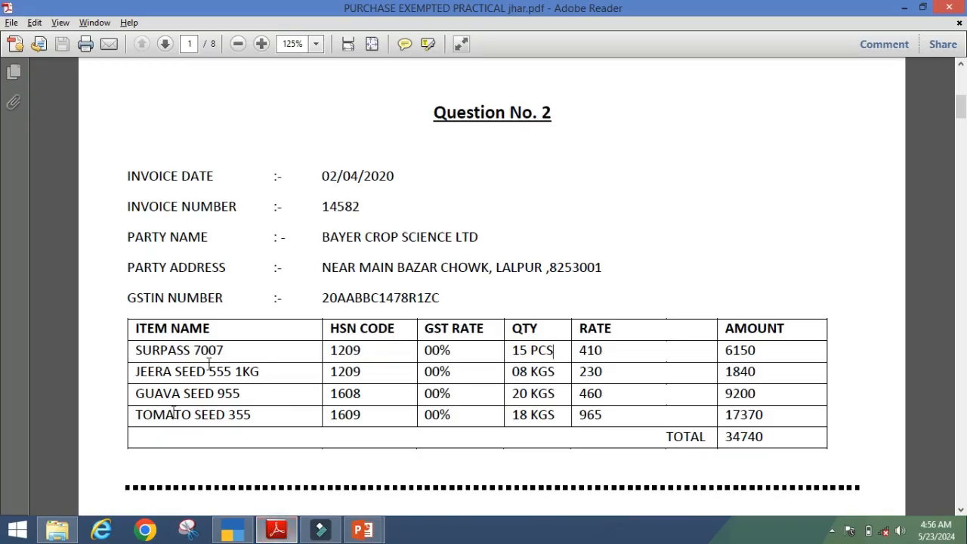
click(270, 536)
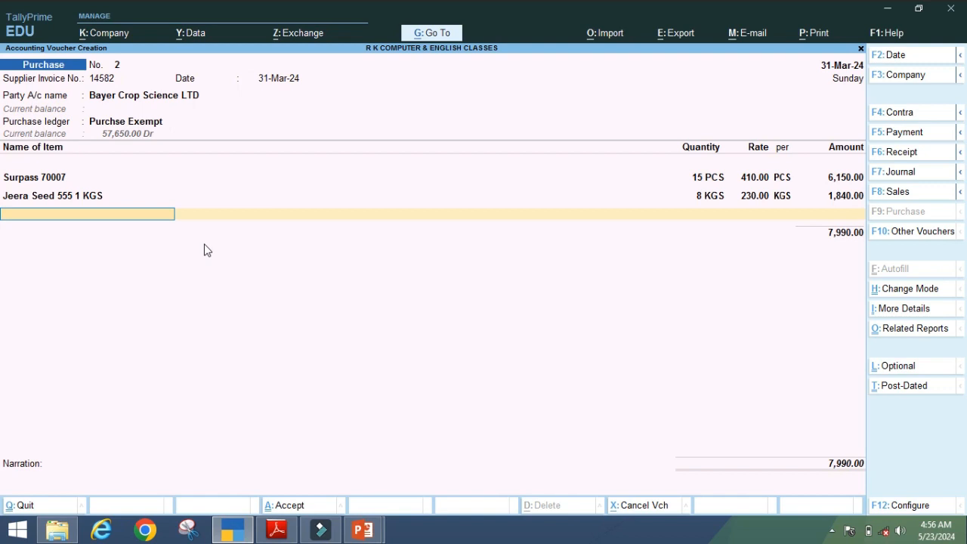
text(Gua)
click(684, 105)
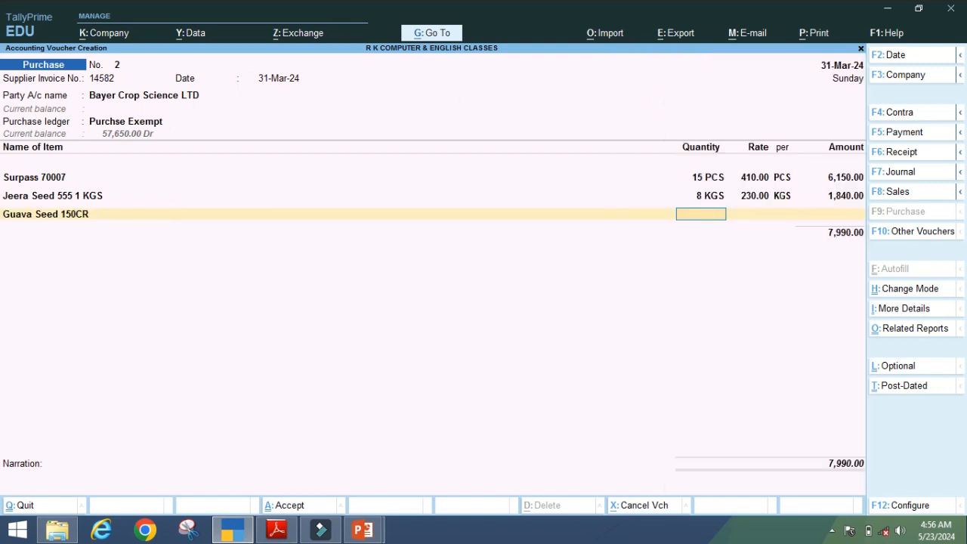
- Check the guava seed's line in the PDF and enter 20 PAC at a rate of 250 in the voucher
click(276, 529)
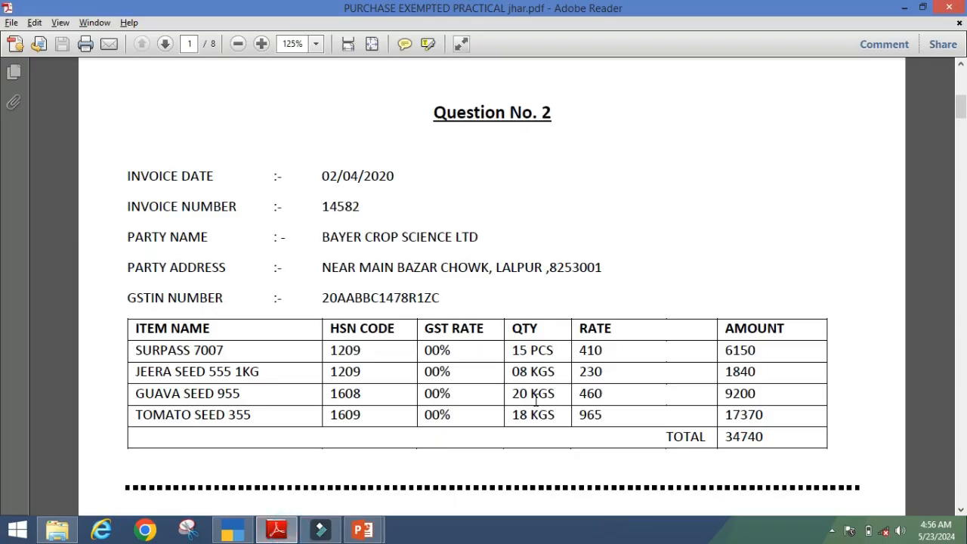
click(278, 529)
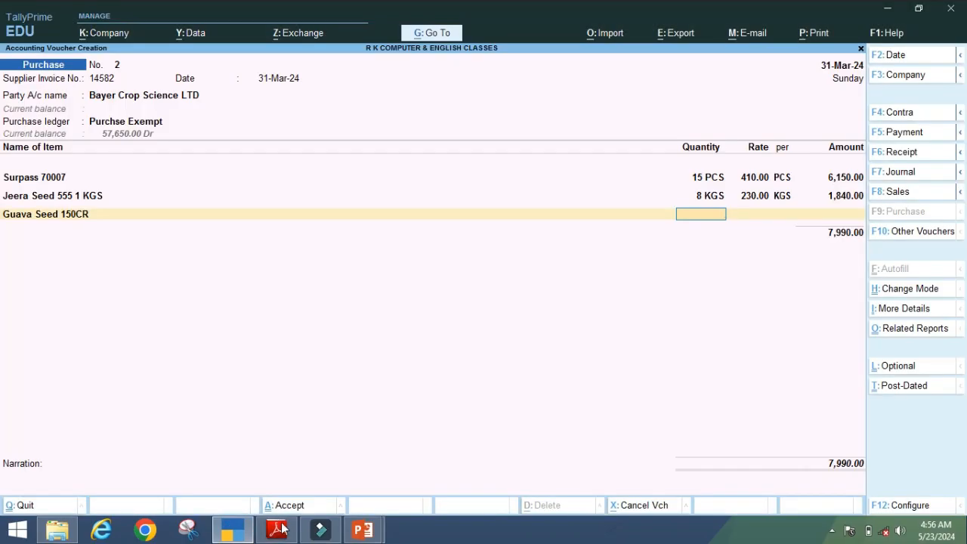
click(278, 529)
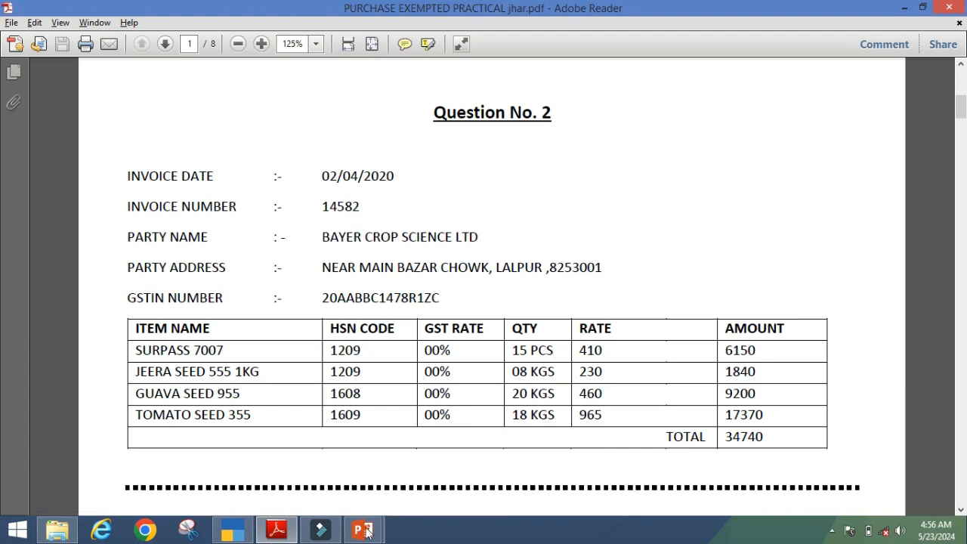
click(232, 529)
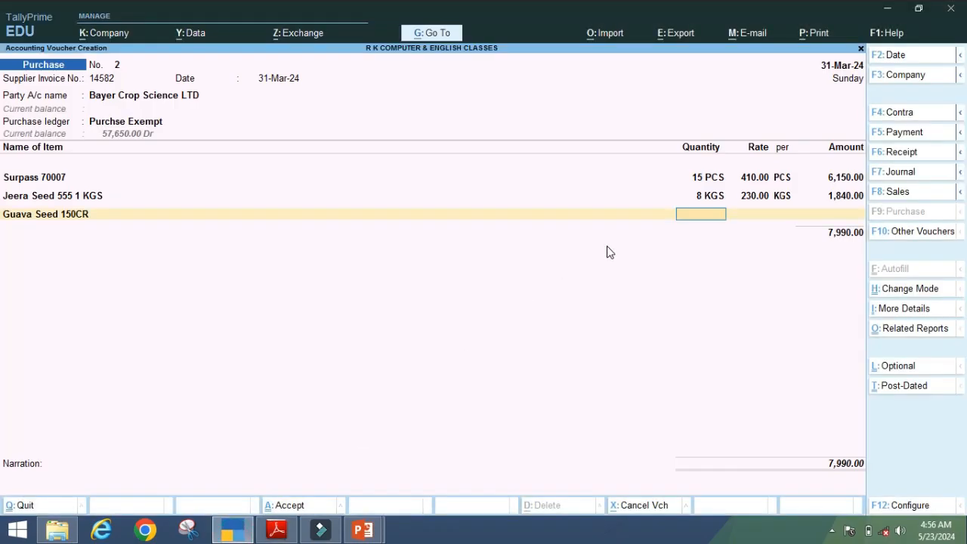
key(Return)
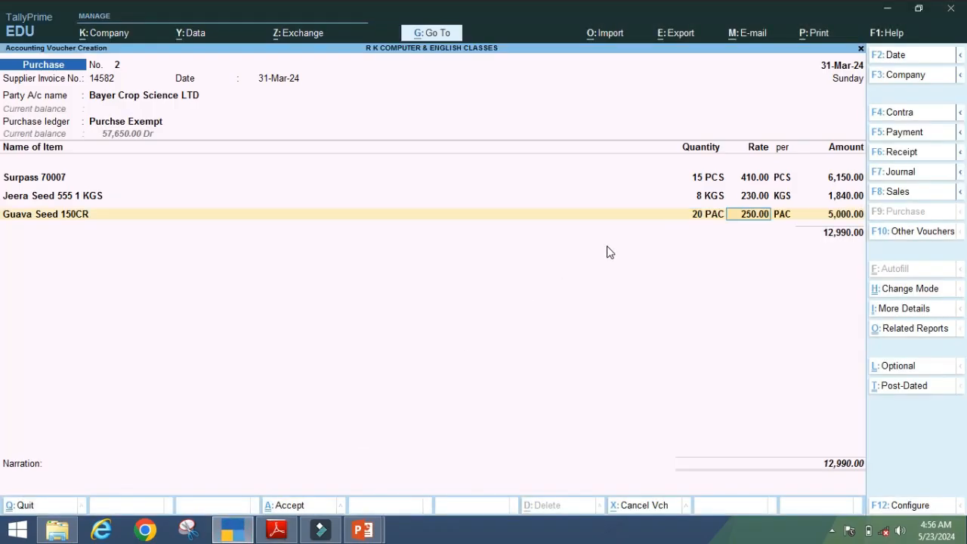
key(Return)
key(Return)
key(Return)
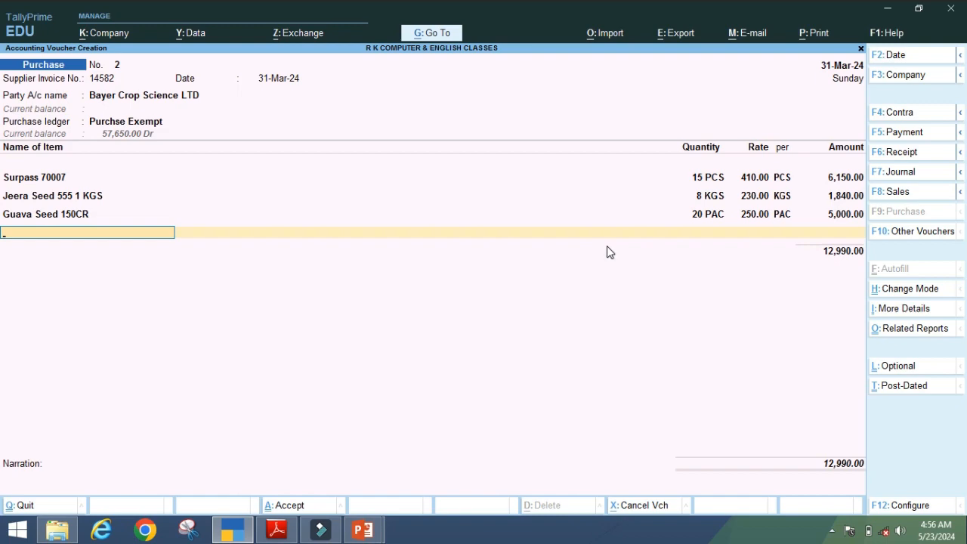
- Check the fourth item's name in the PDF and start a new stock item named Tomato Seed 355 from the voucher
click(276, 529)
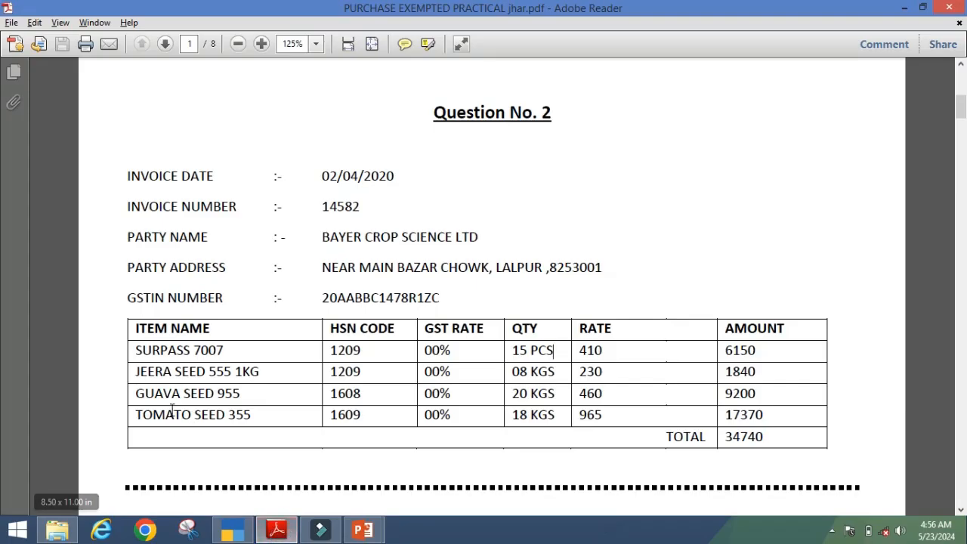
click(233, 529)
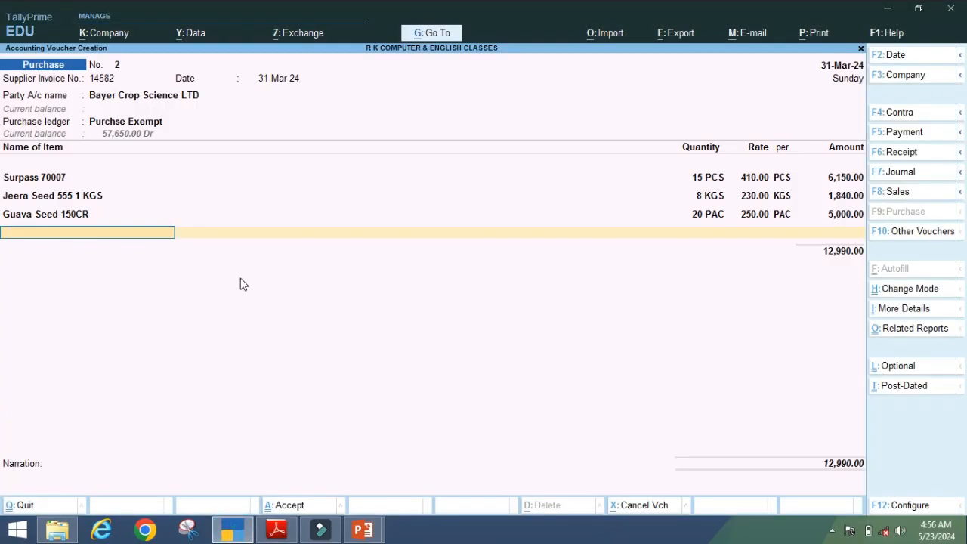
key(alt+c)
text(Tomato Seed 555)
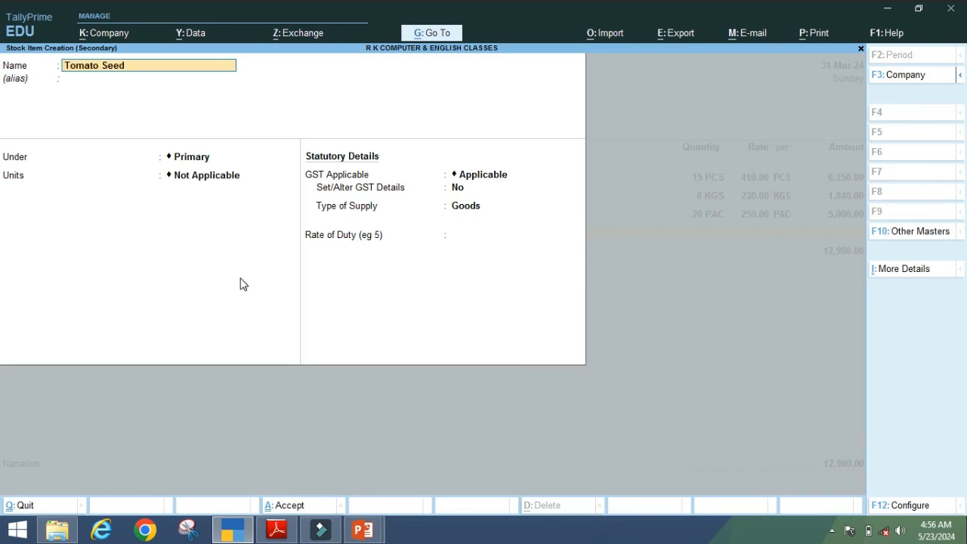
click(277, 530)
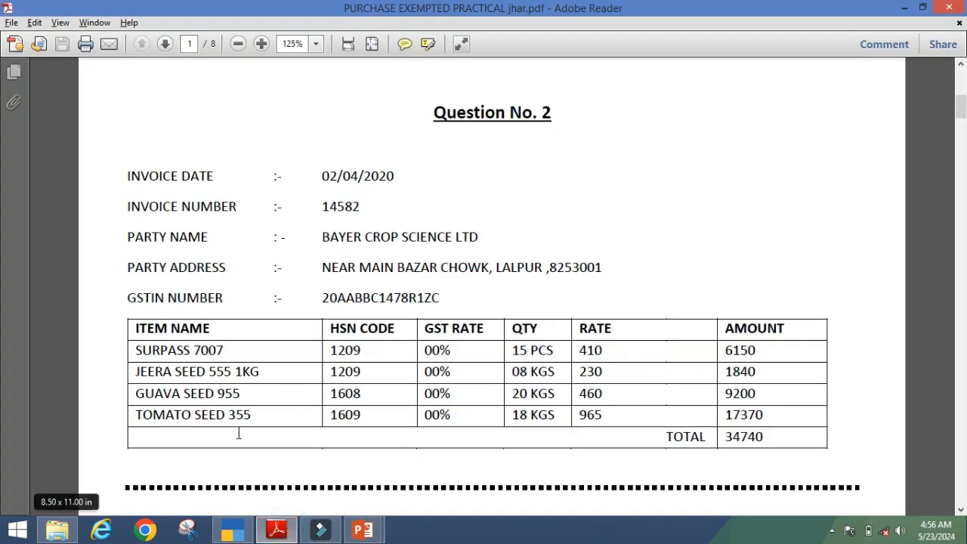
click(235, 530)
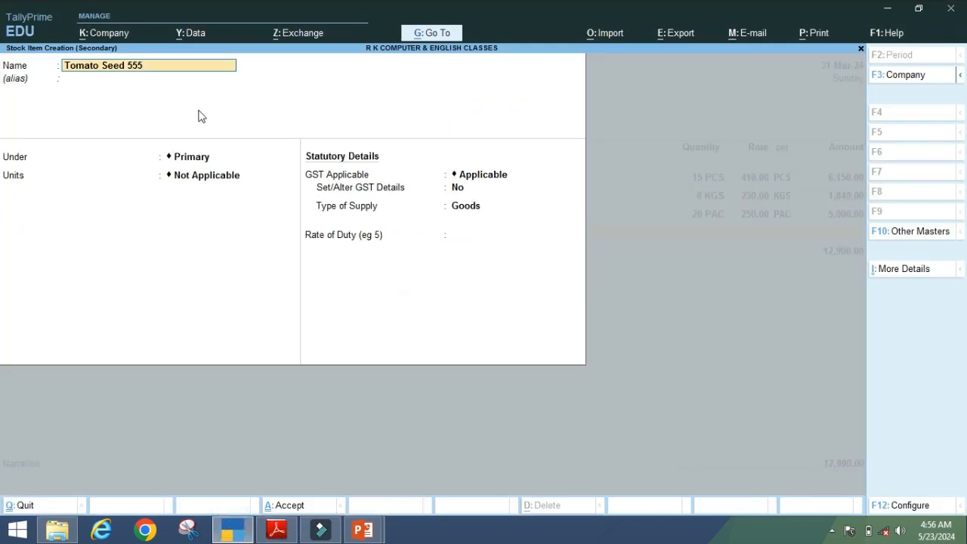
key(BackSpace)
key(BackSpace)
key(BackSpace)
key(Return)
key(Return)
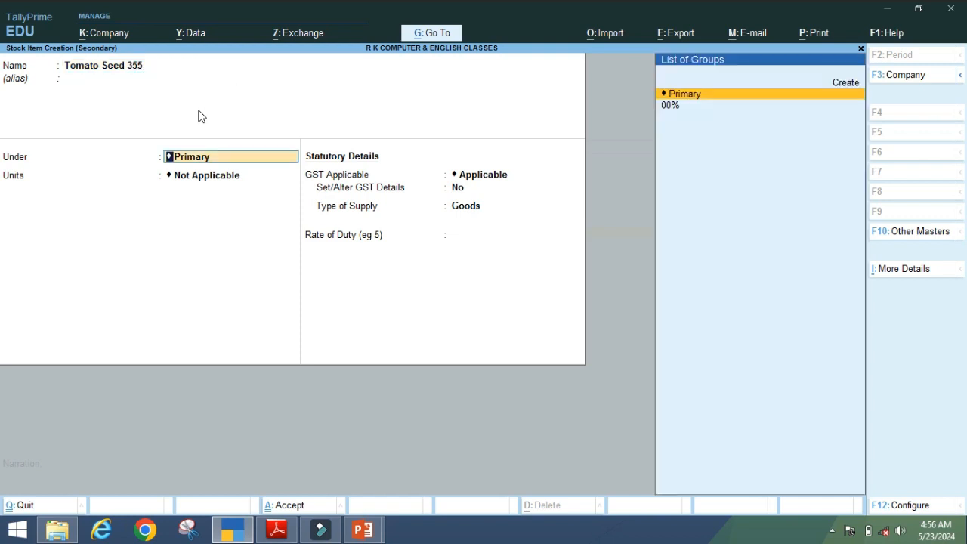
- Place the tomato seed item under the 00% group and set its unit to KGS, checking the unit in the PDF
key(Down)
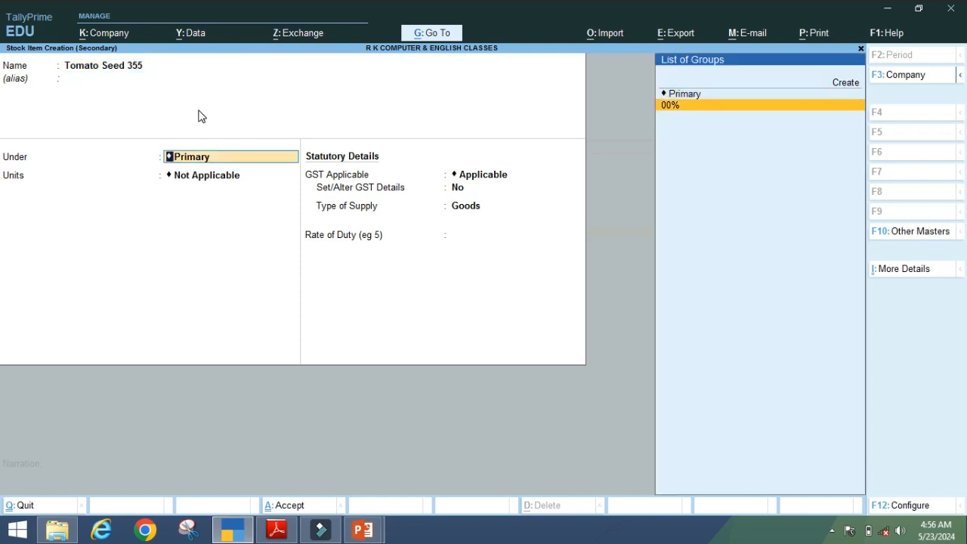
key(Return)
text(pcs)
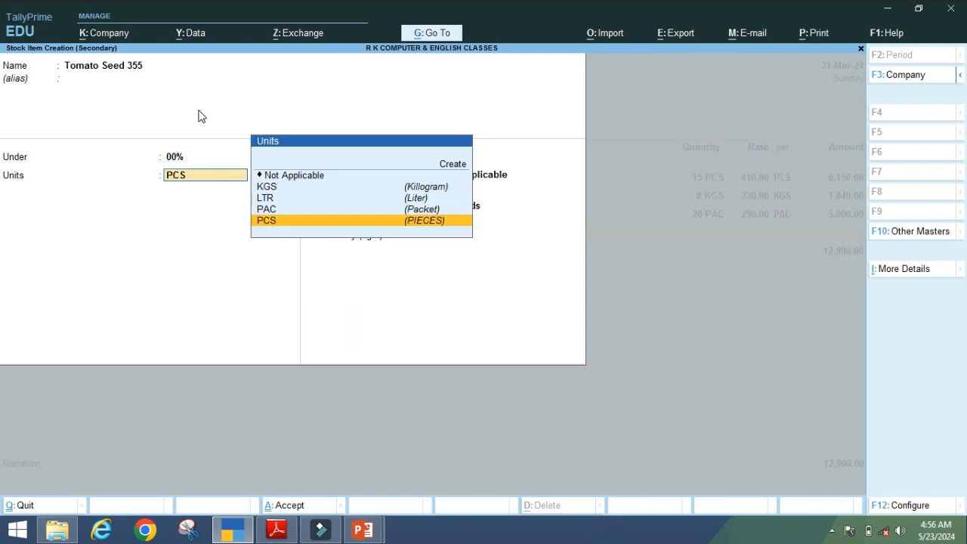
click(276, 529)
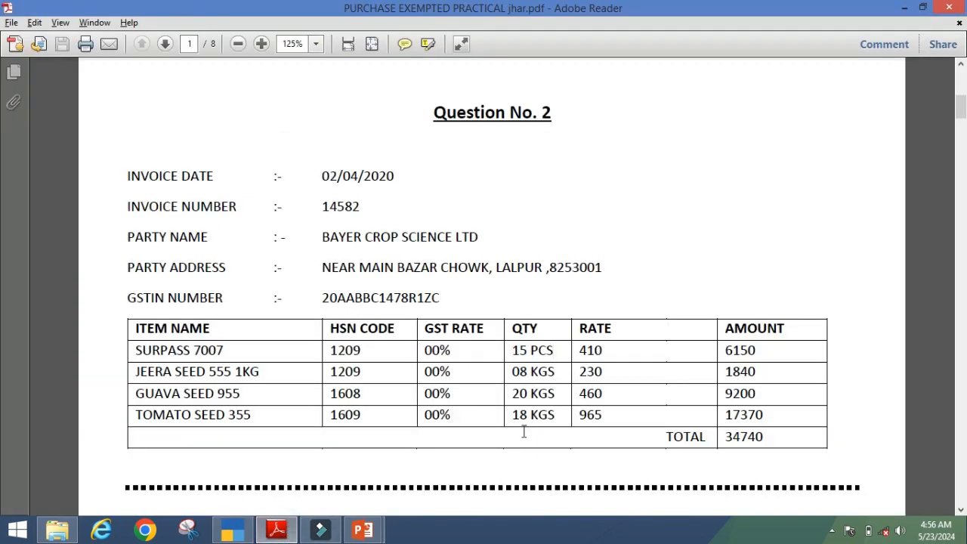
click(233, 529)
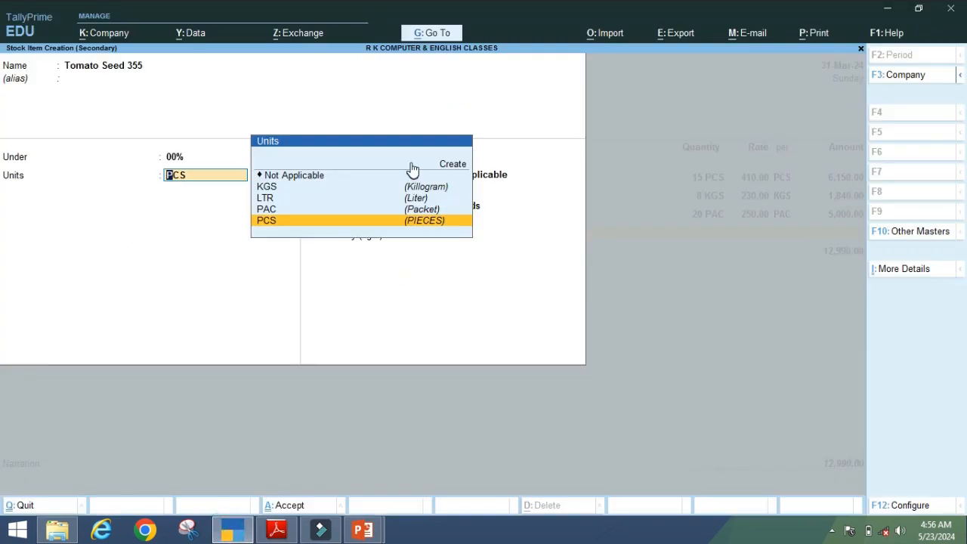
click(282, 189)
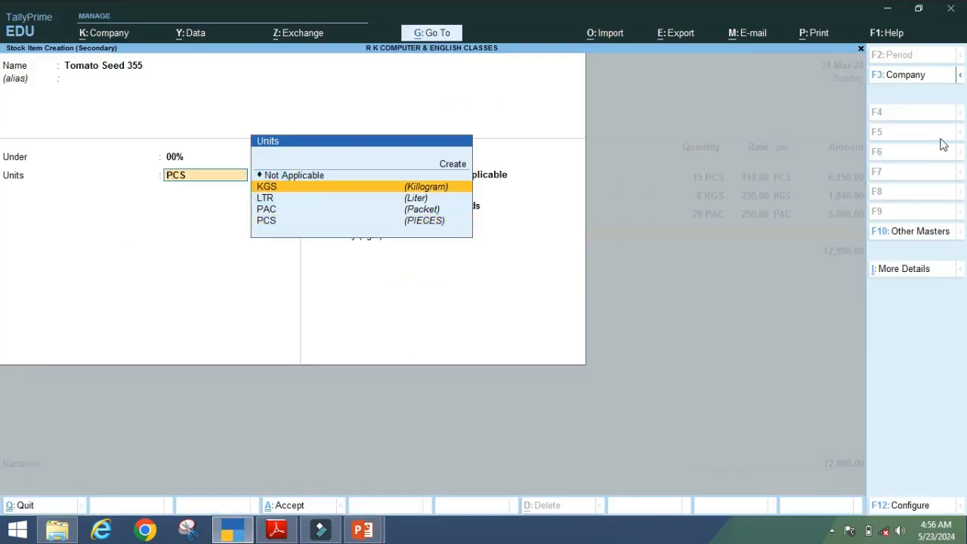
key(Return)
- Keep the default GST details for the tomato seed, set its rate of duty to 0 and save the stock item
key(Return)
key(Return)
key(Return)
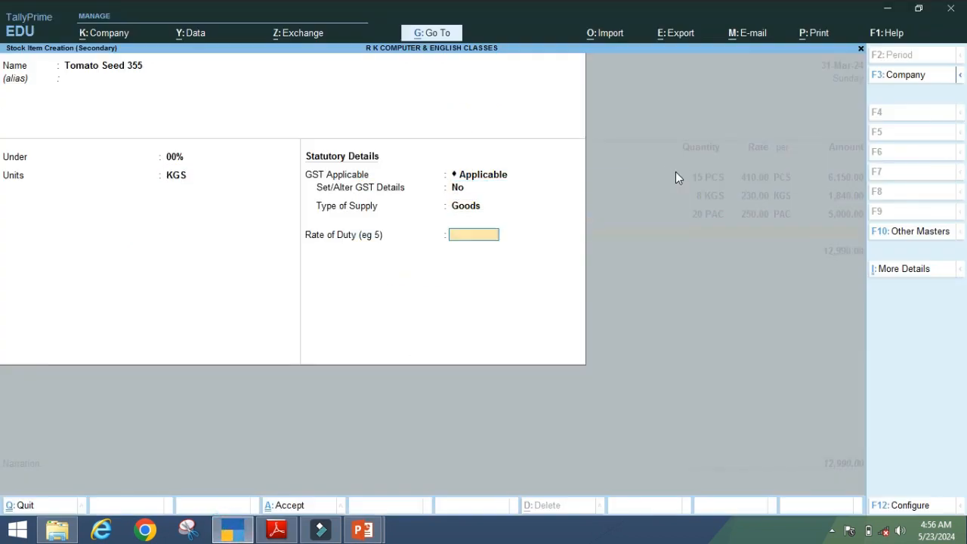
text(0)
key(Return)
key(Return)
key(Return)
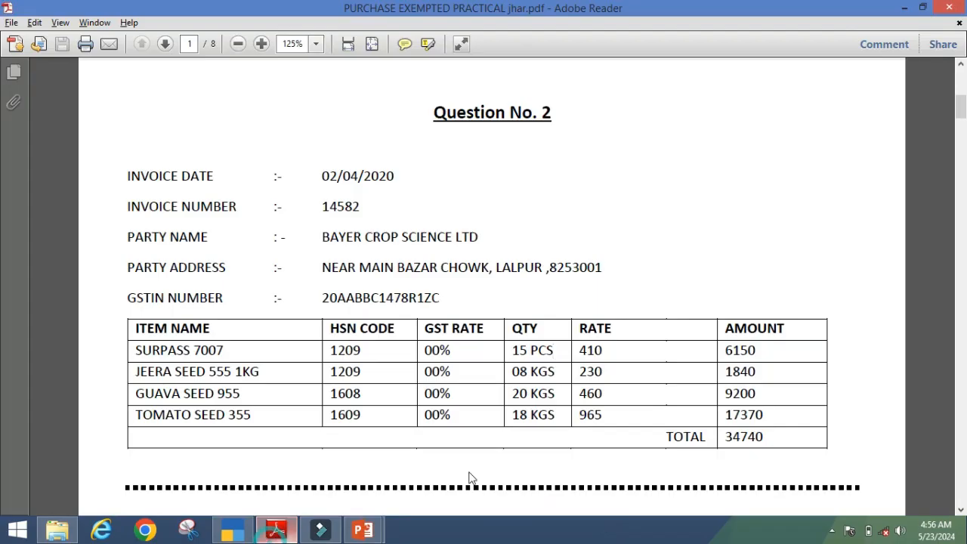
- Look up the tomato seed's quantity and rate in the PDF and enter 18 KGS at 965 in the voucher
click(277, 529)
drag(512, 417, 556, 420)
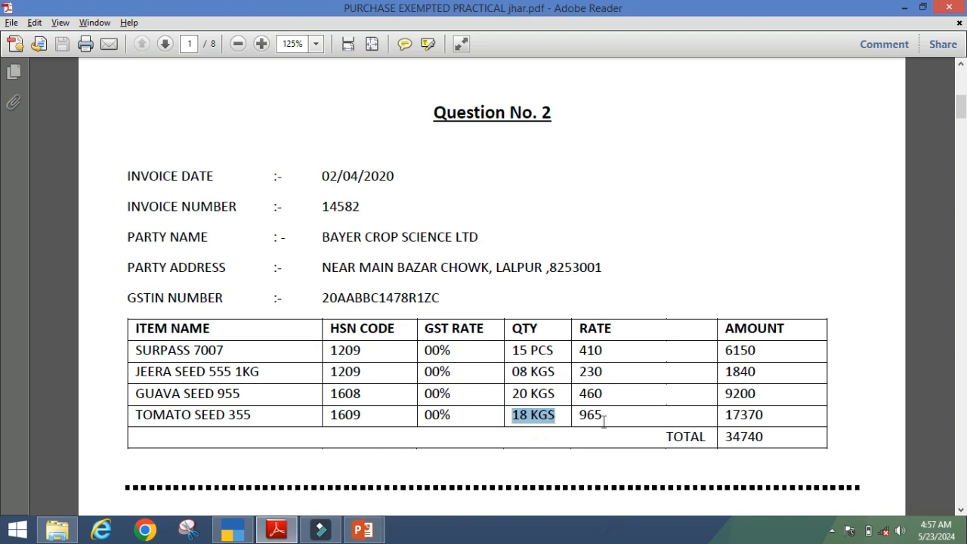
click(233, 530)
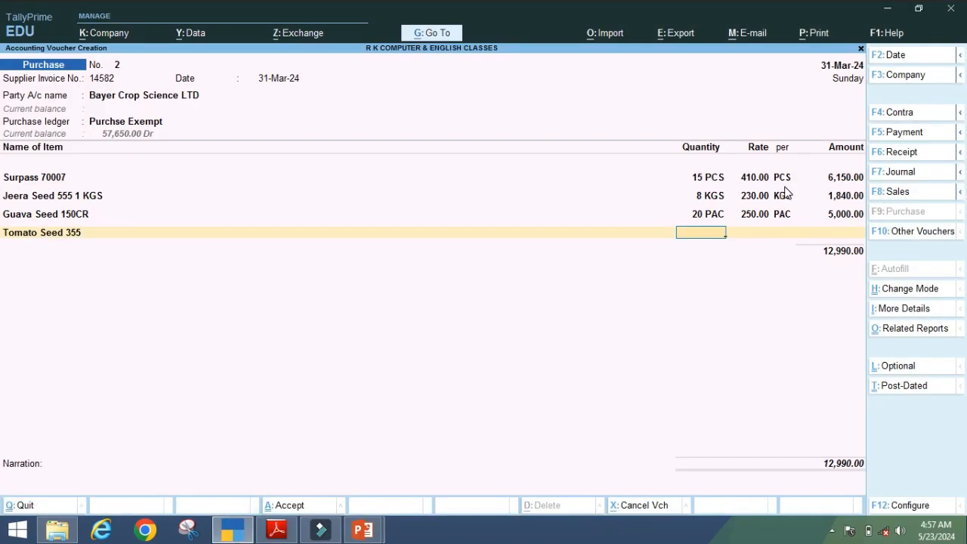
text(18)
key(Return)
text(965)
key(Return)
key(Return)
key(Return)
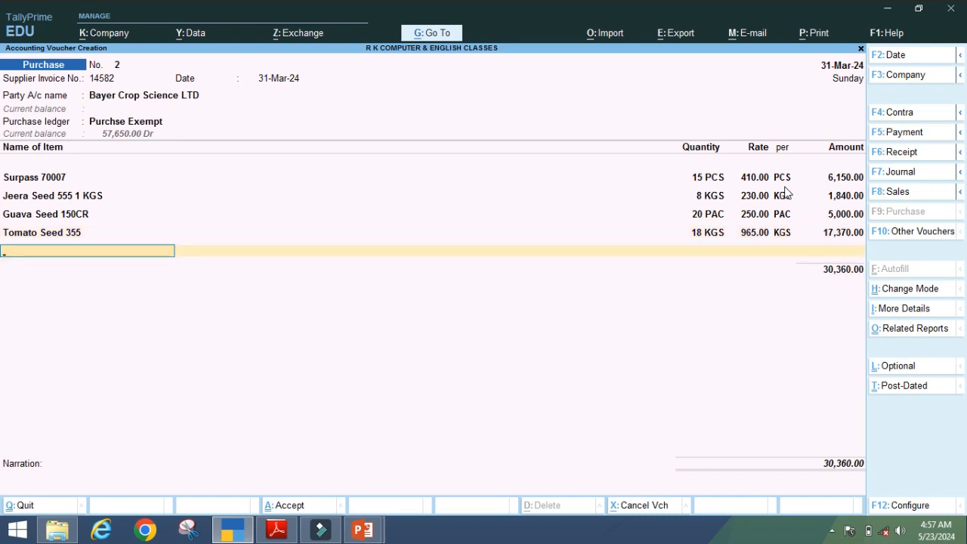
- End the item list, set the bill-wise reference to On Account and save the Bayer Crop Science LTD purchase voucher
key(Return)
key(Return)
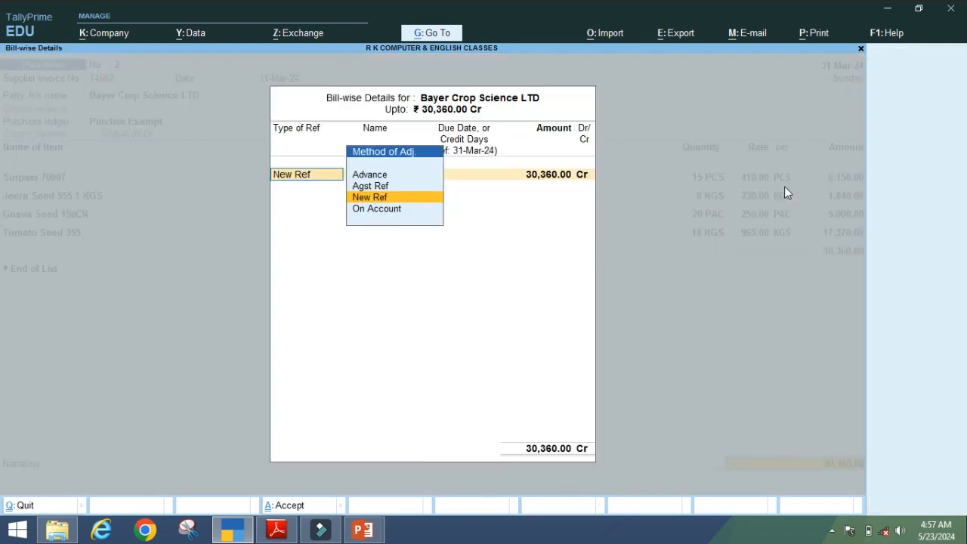
key(Down)
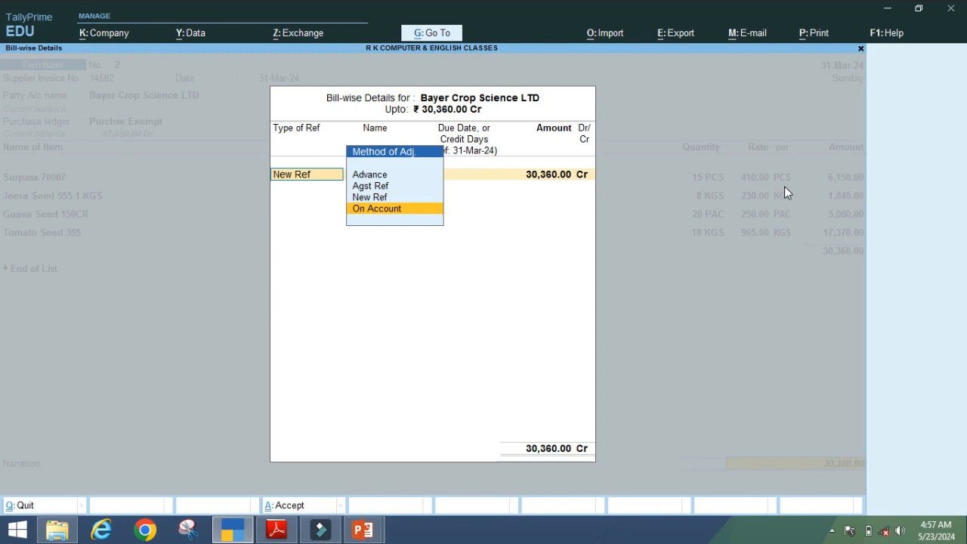
key(Return)
key(Return)
key(Return)
key(Return)
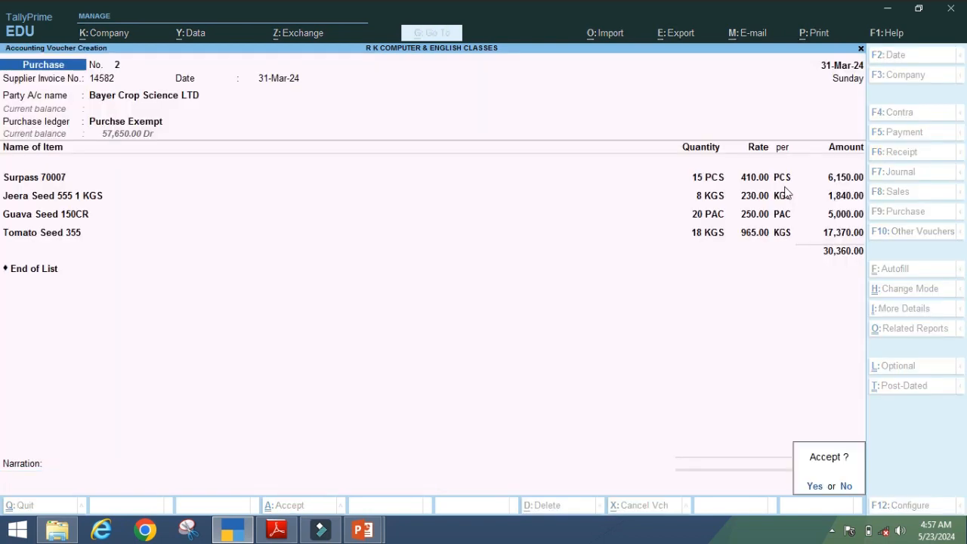
key(Return)
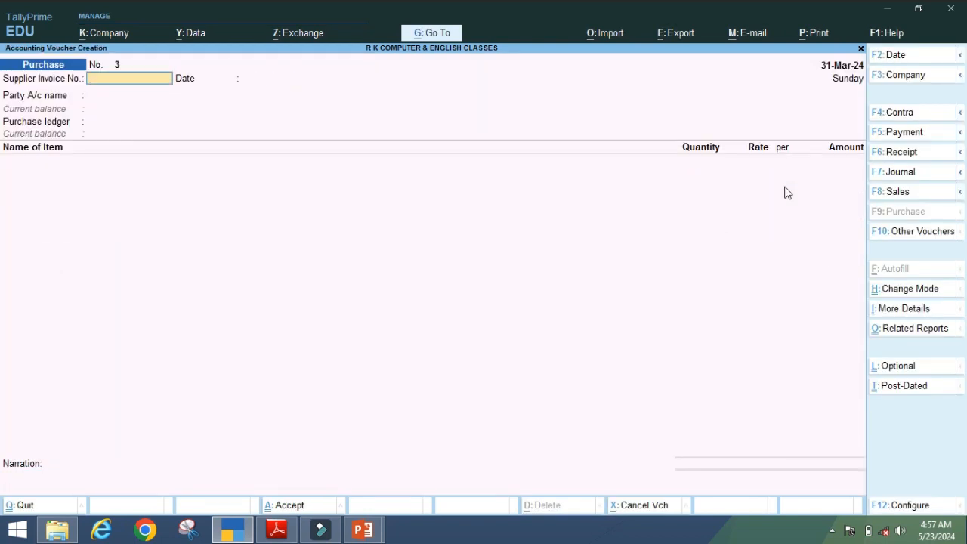